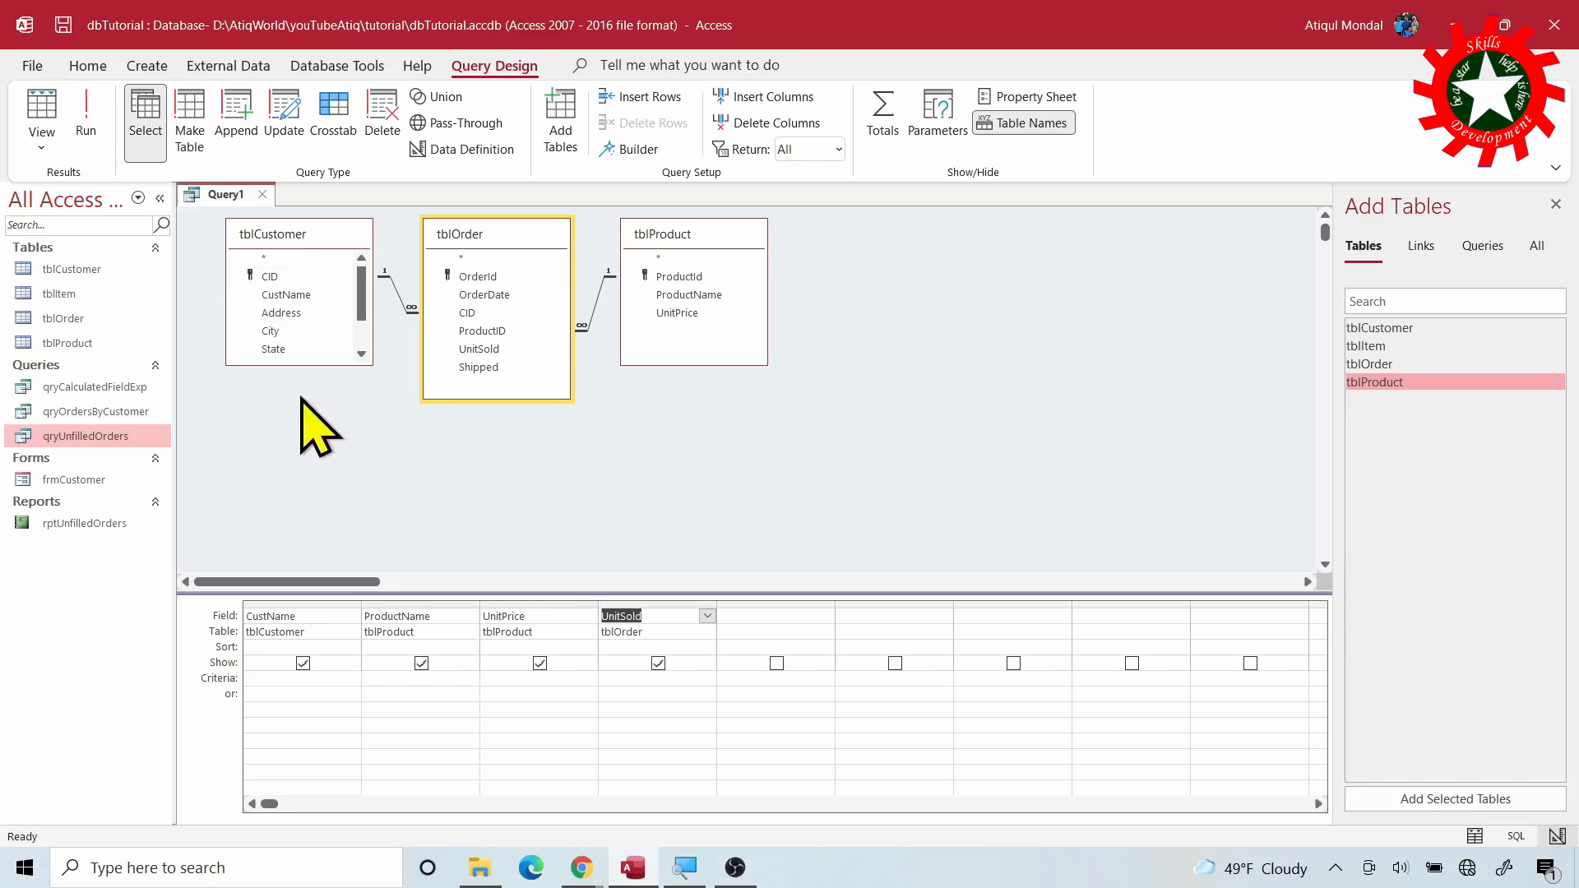
Turn the query into a make-table query named tblOrderDetail in the current database and run it to create the table.
click(197, 144)
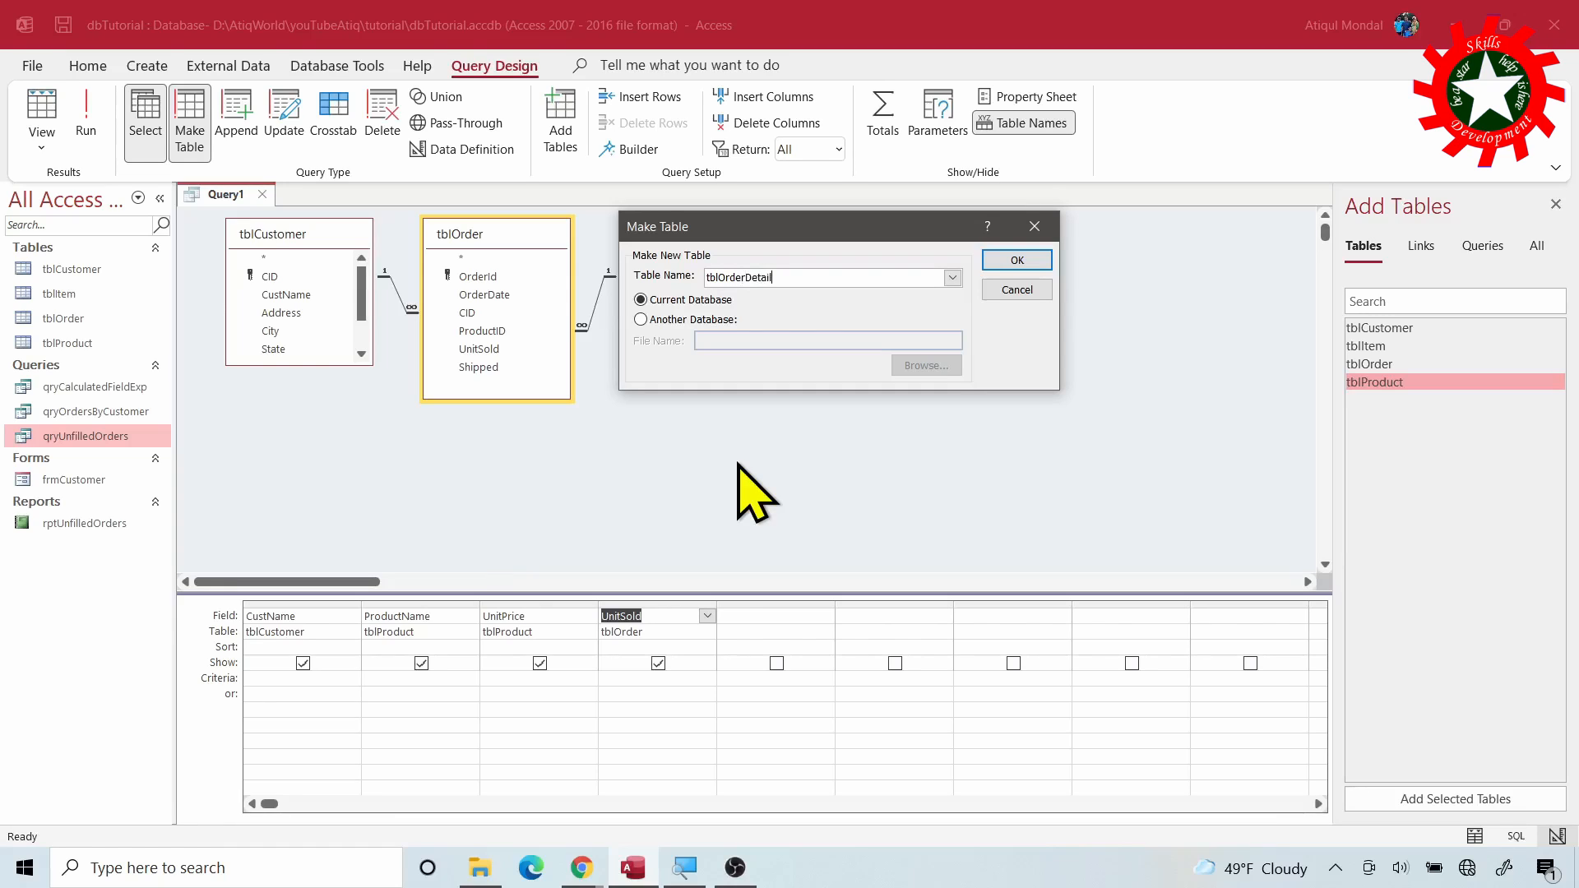
click(1005, 260)
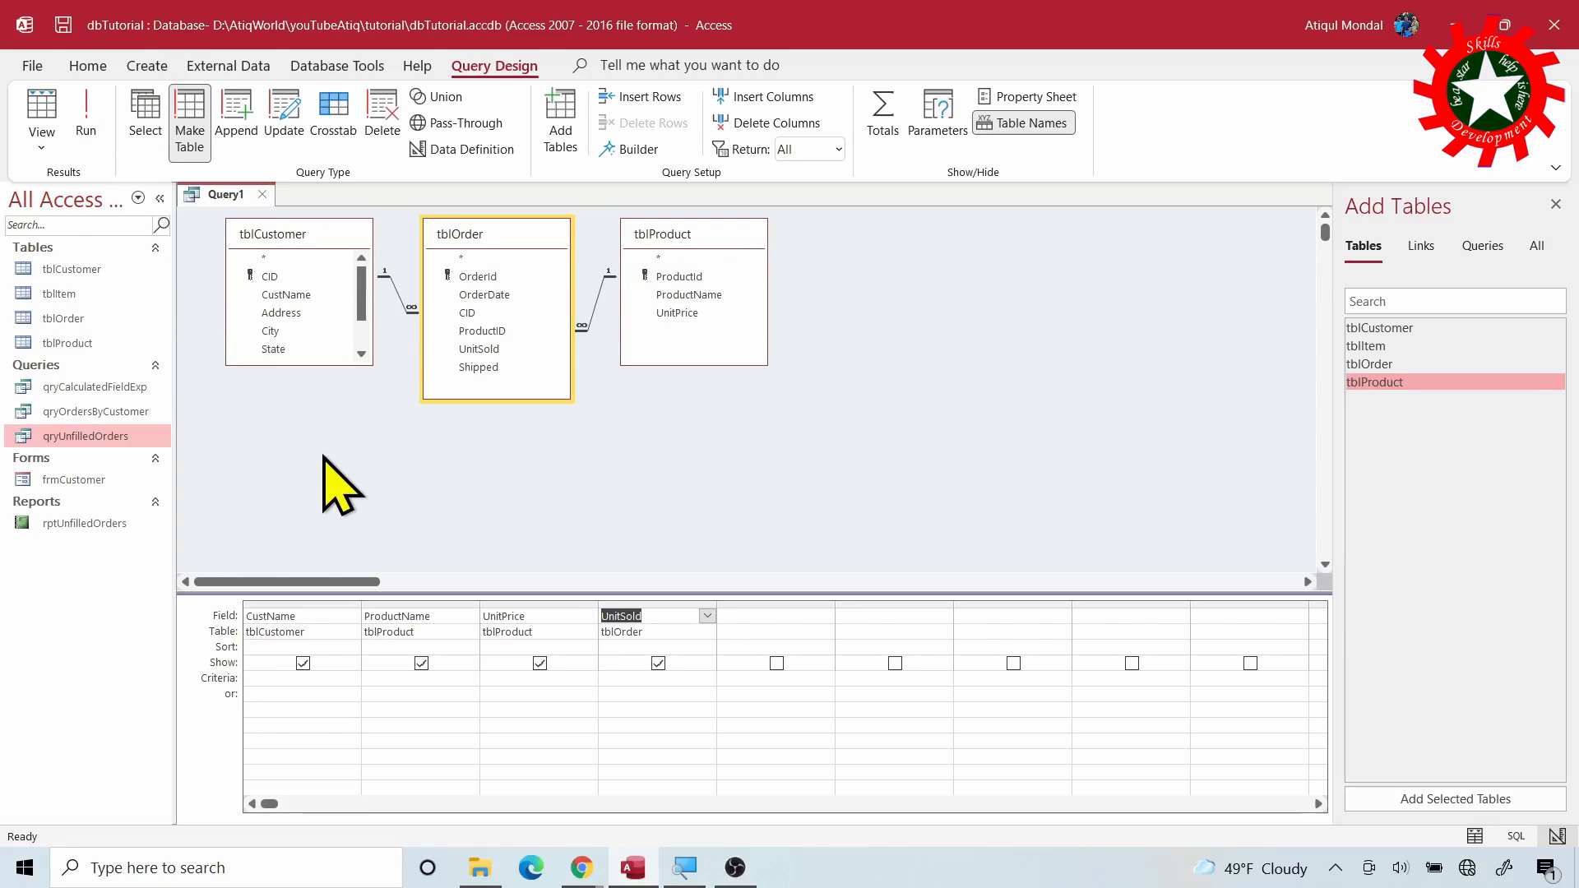
click(85, 124)
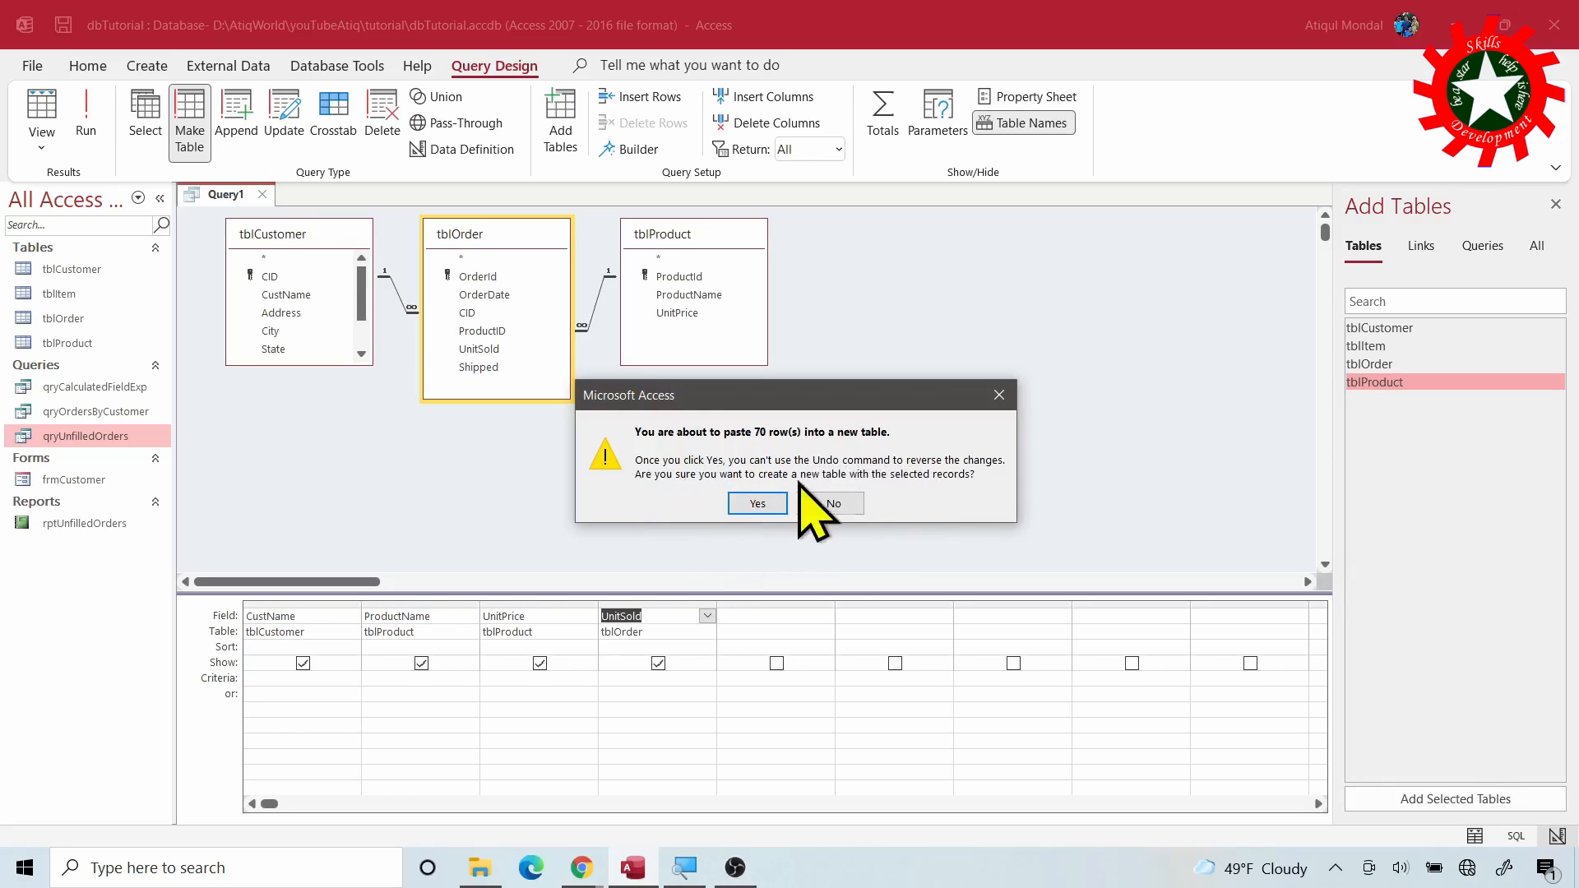
click(758, 505)
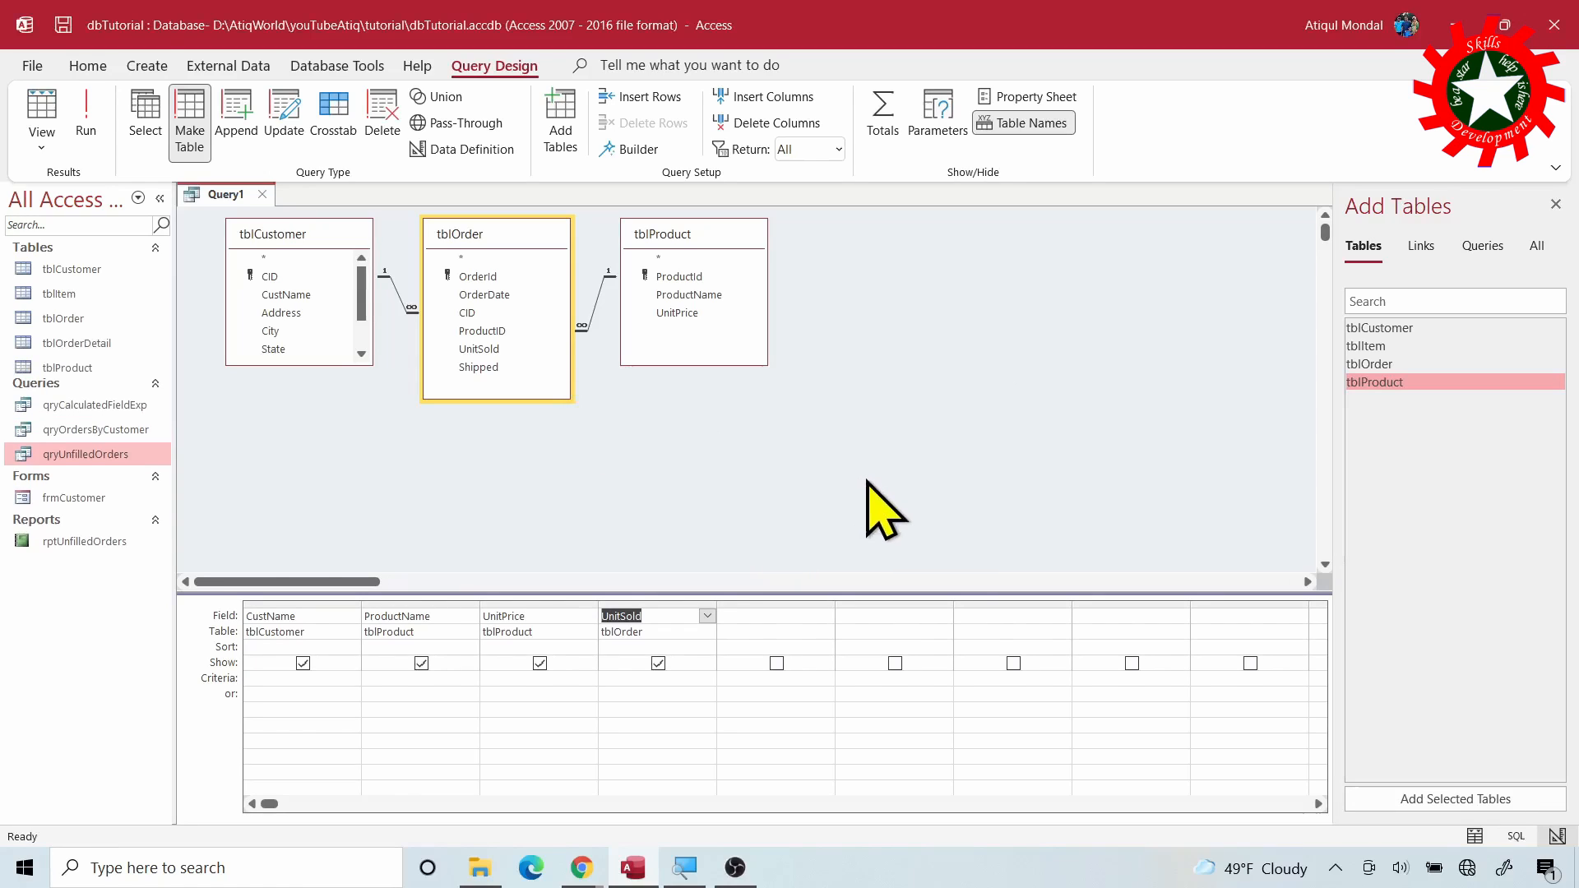
Open the tblOrderDetail table, fit the ProductName and CustName columns to their contents, and look through the records.
double_click(97, 345)
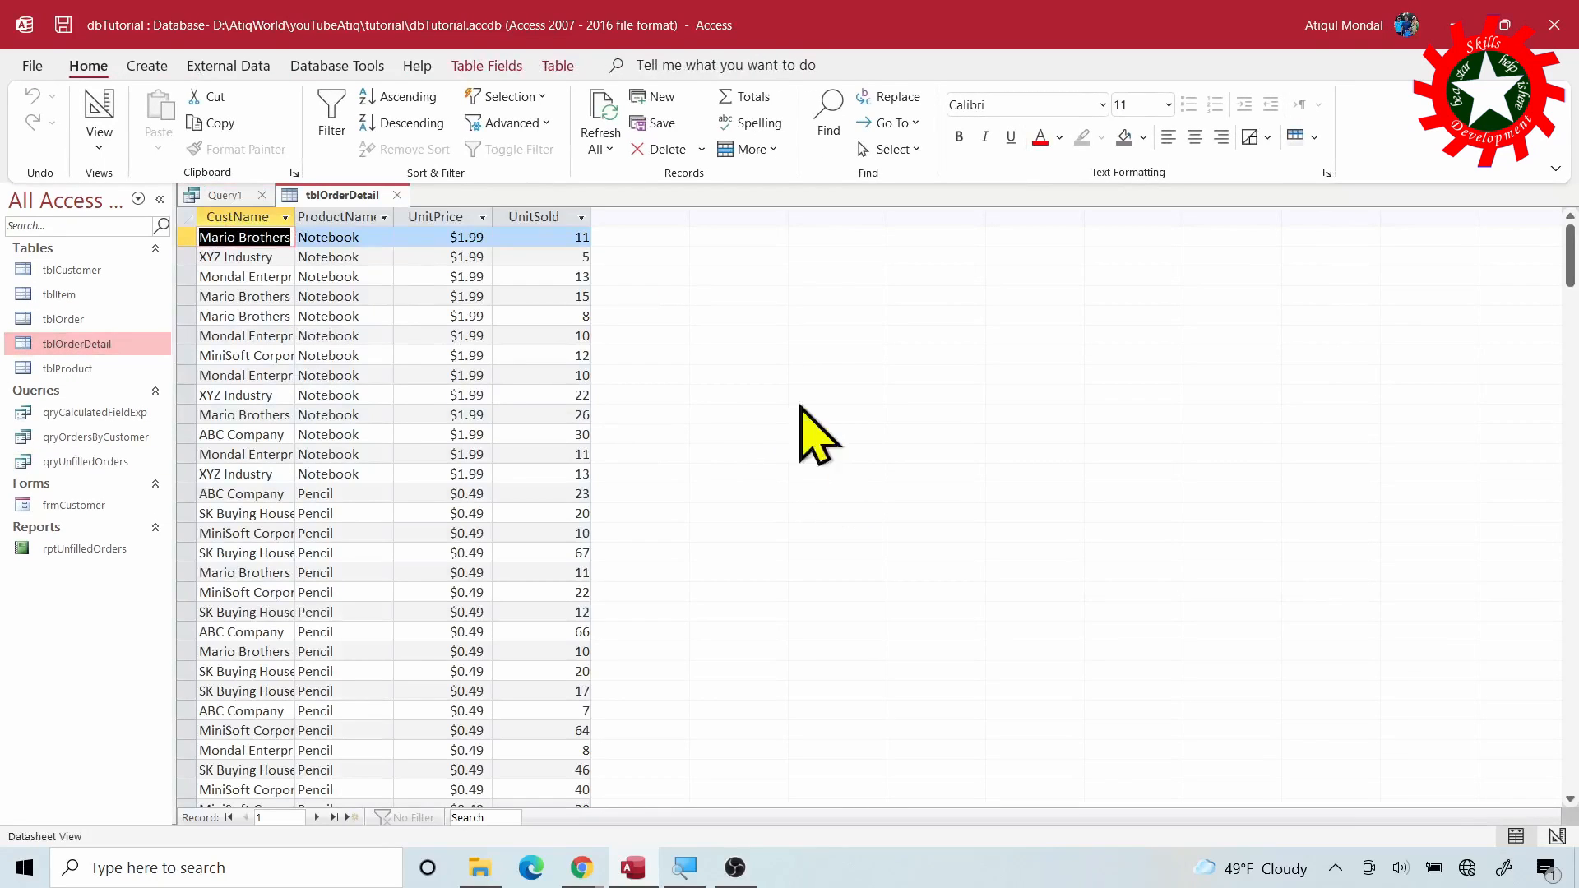
double_click(398, 216)
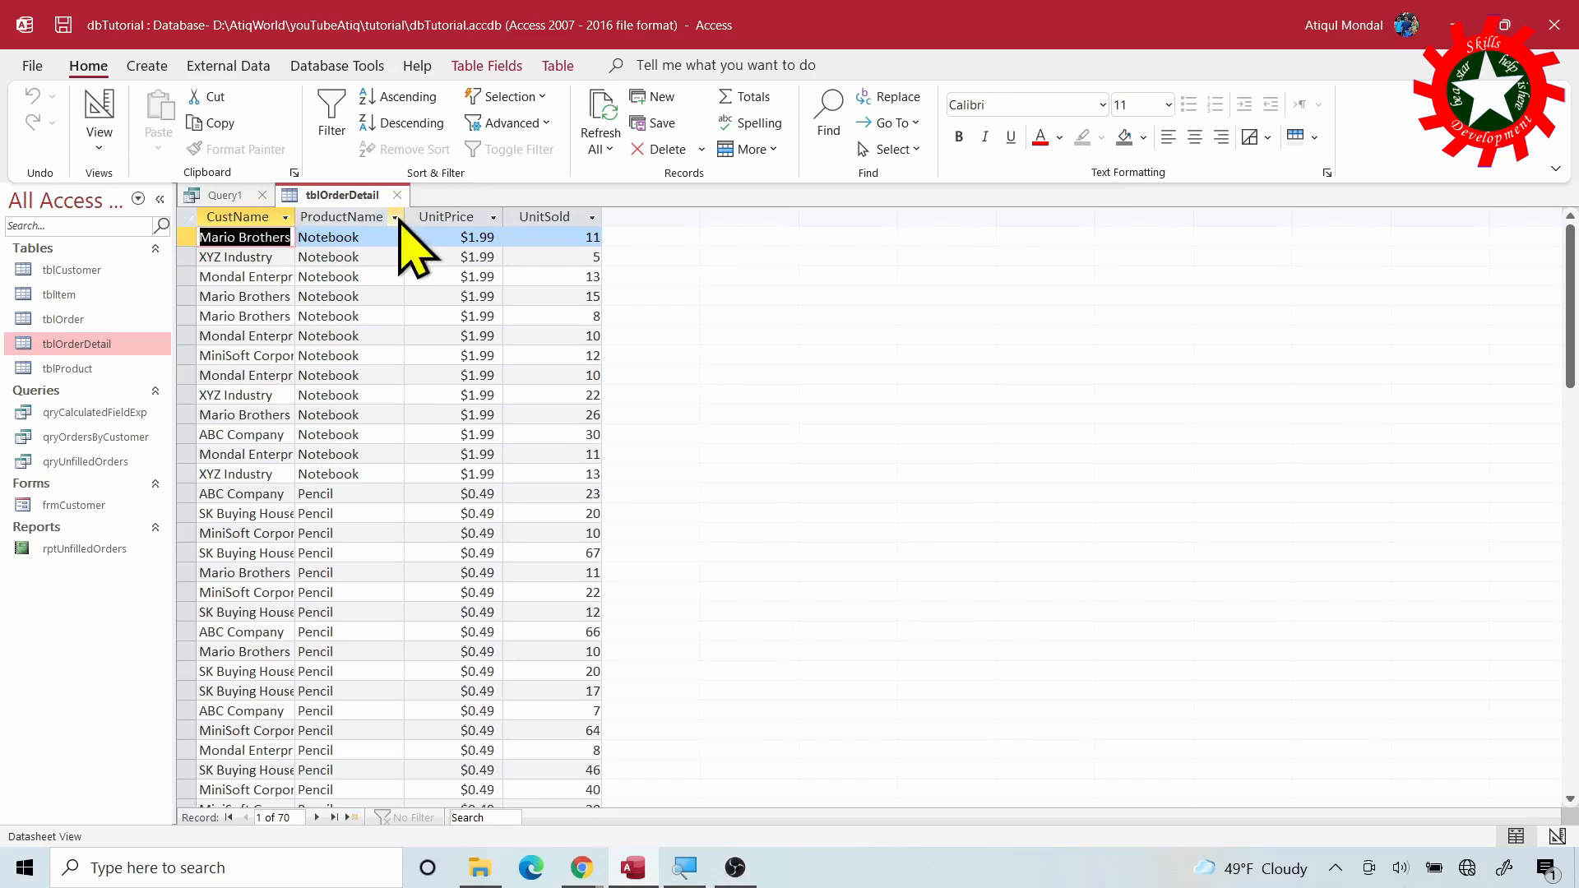
double_click(294, 217)
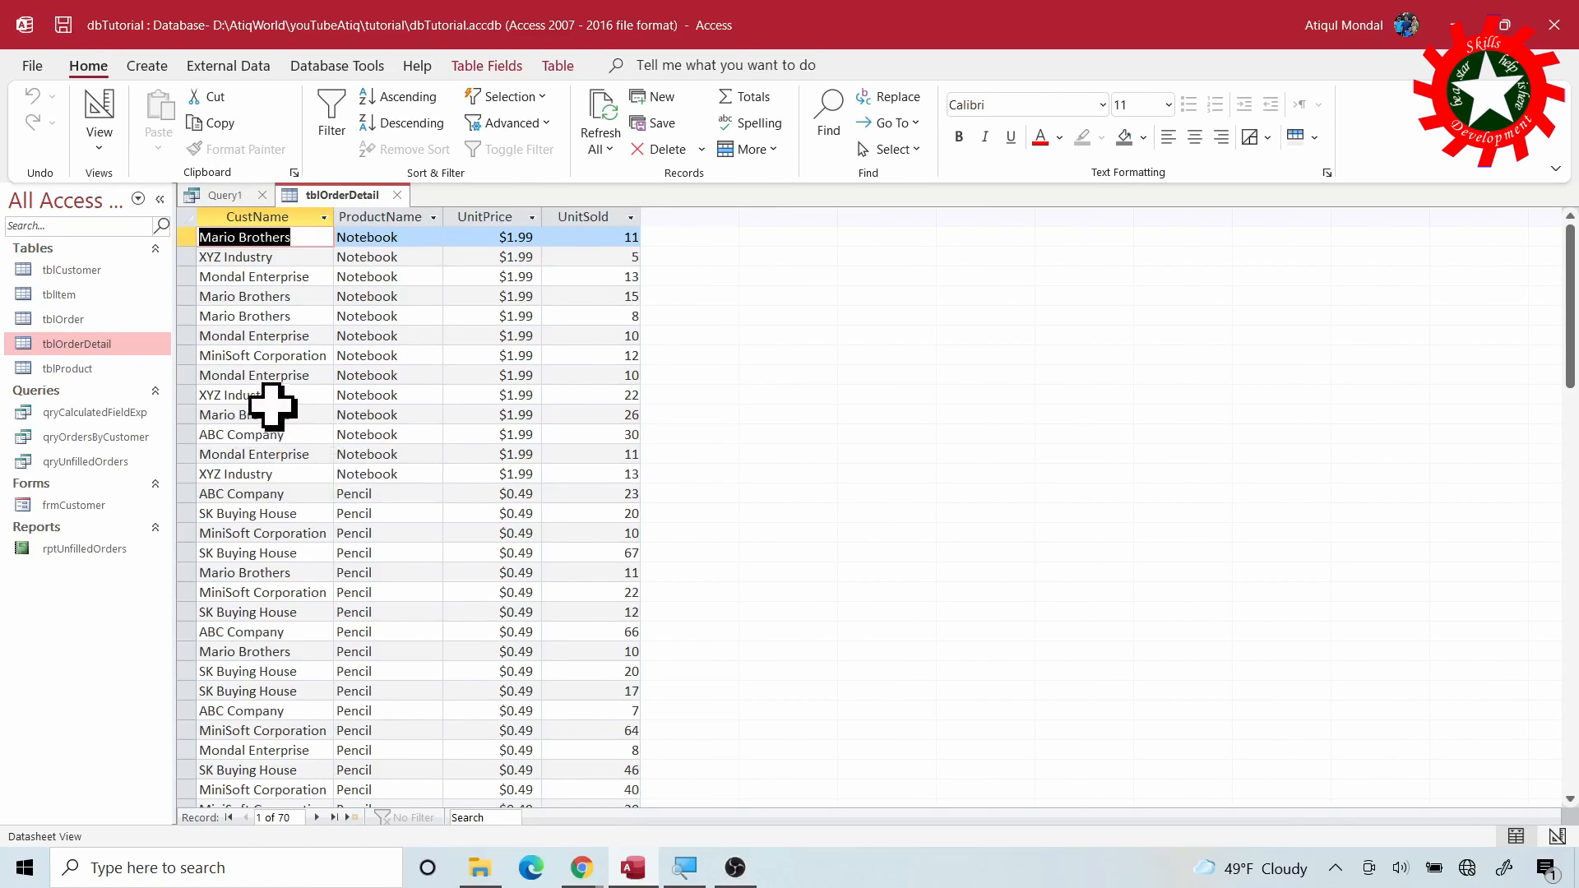
scroll(297, 398, down, 1)
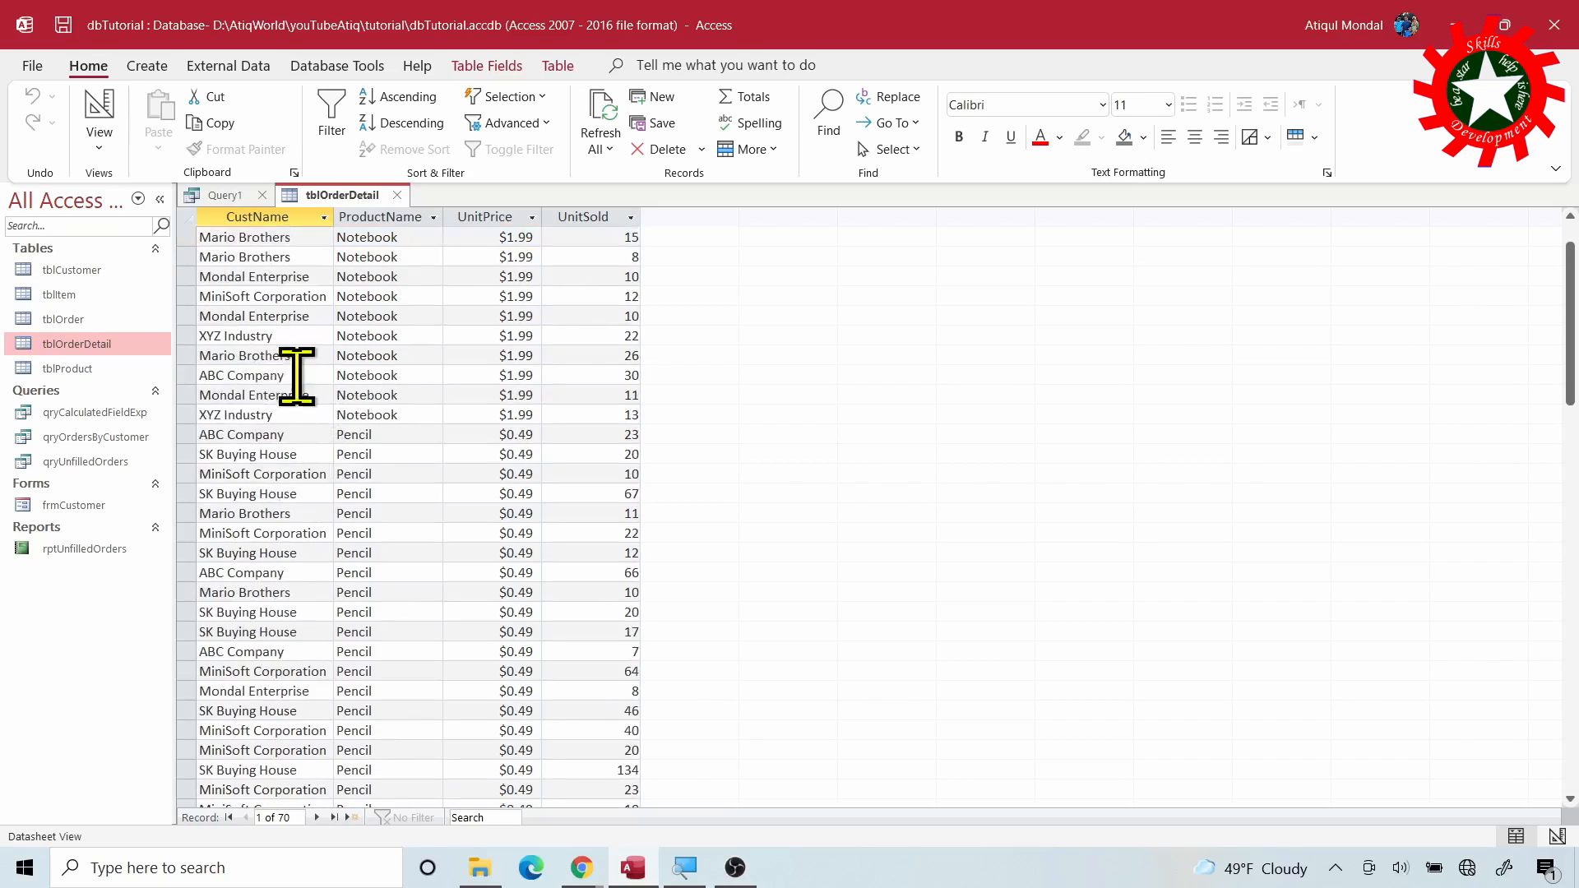
scroll(277, 371, down, 10)
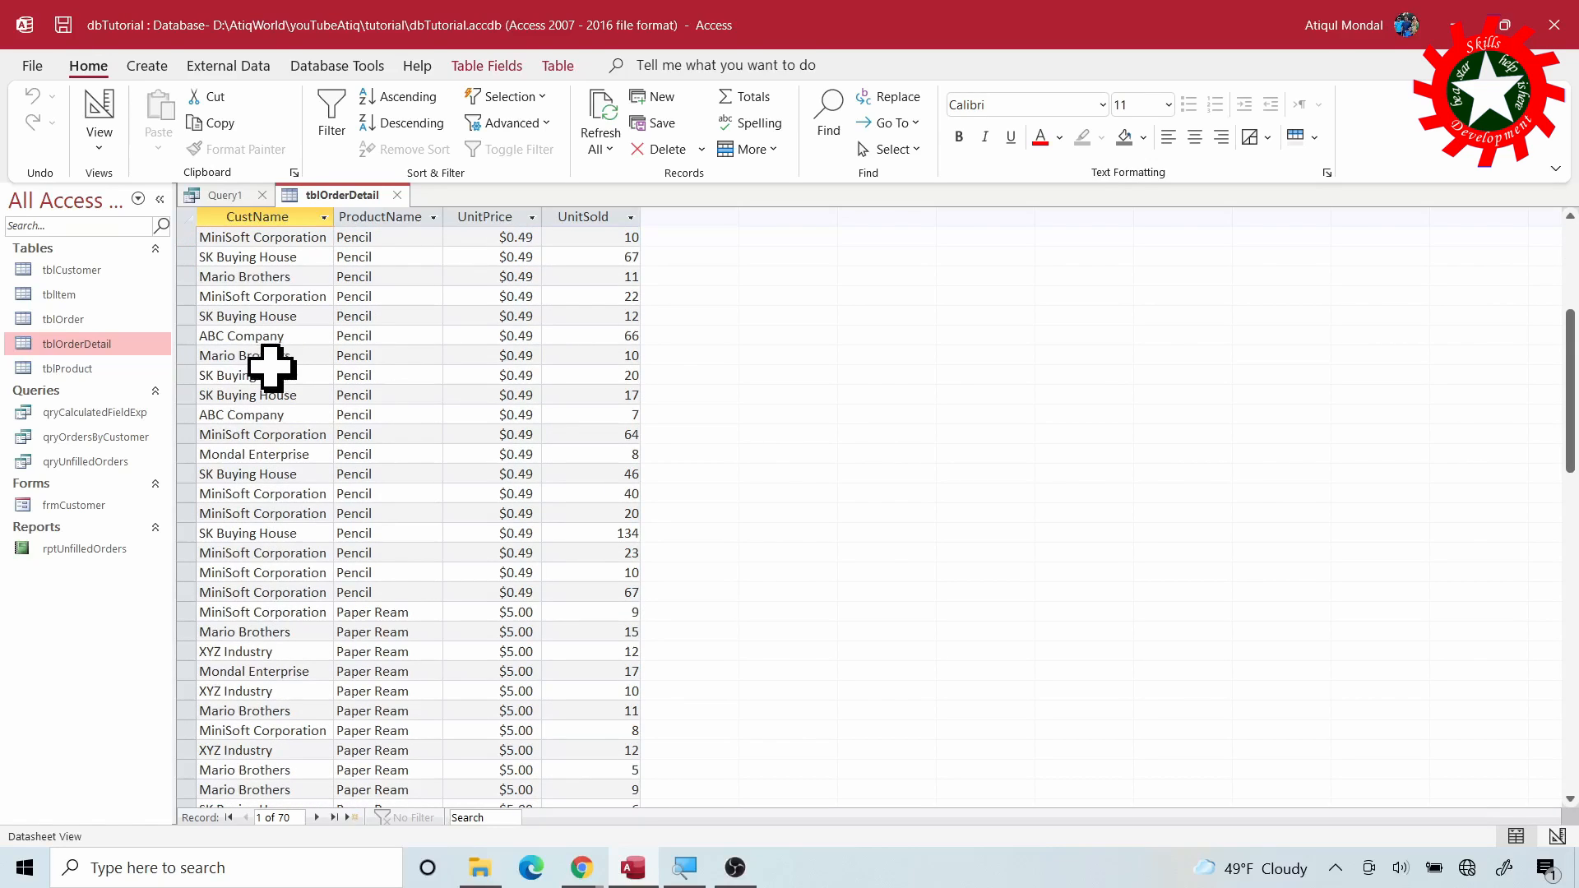
Close Query1 without saving its design, and close the tblOrderDetail table with its layout changes saved.
click(224, 197)
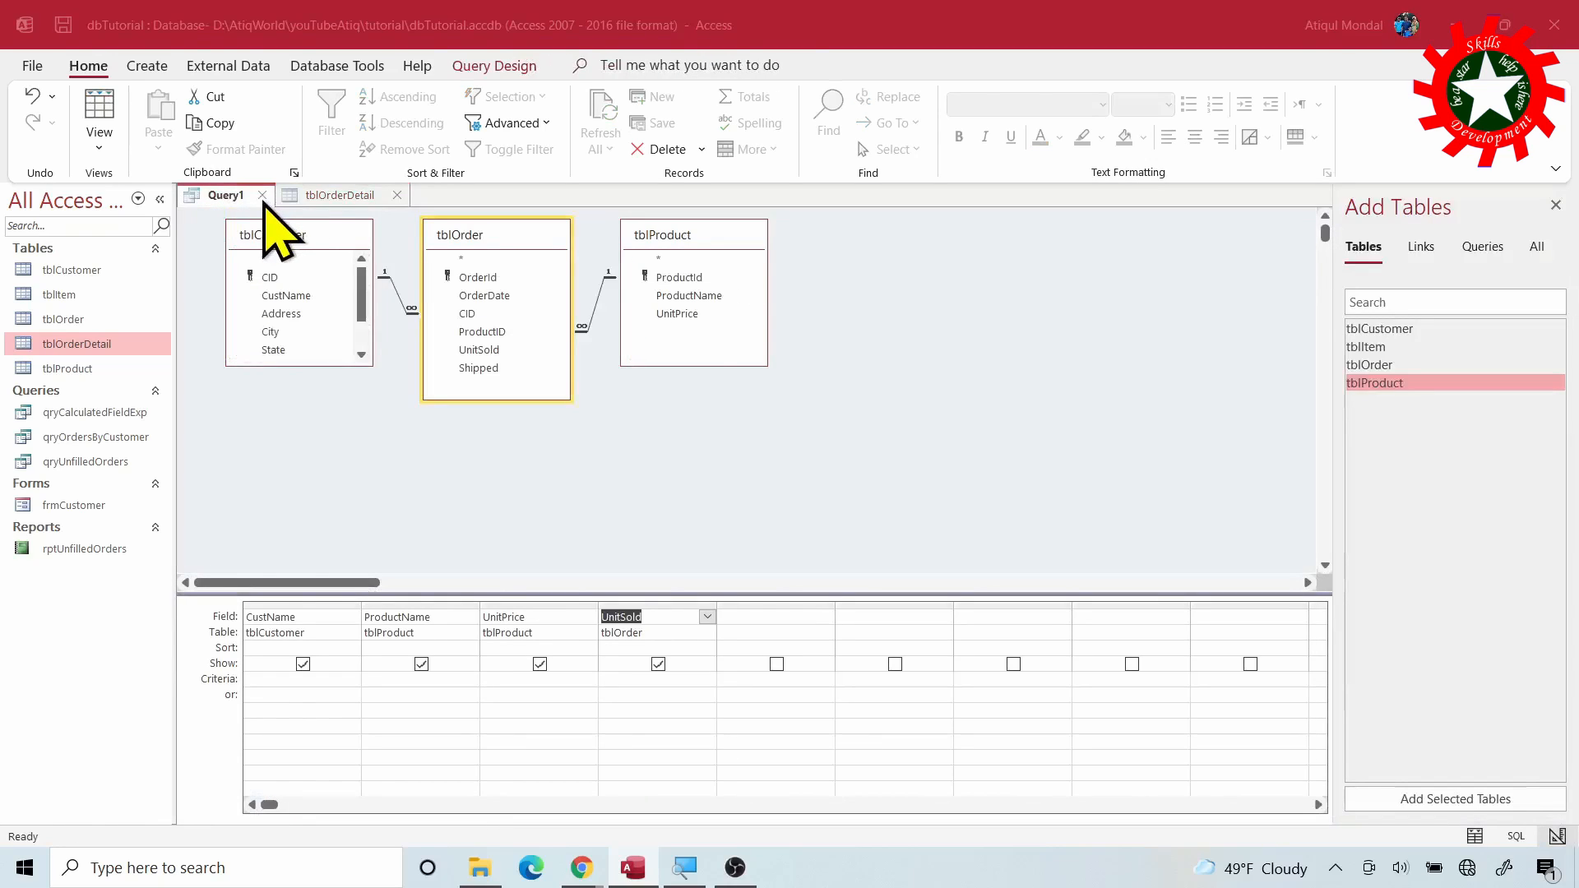
click(262, 196)
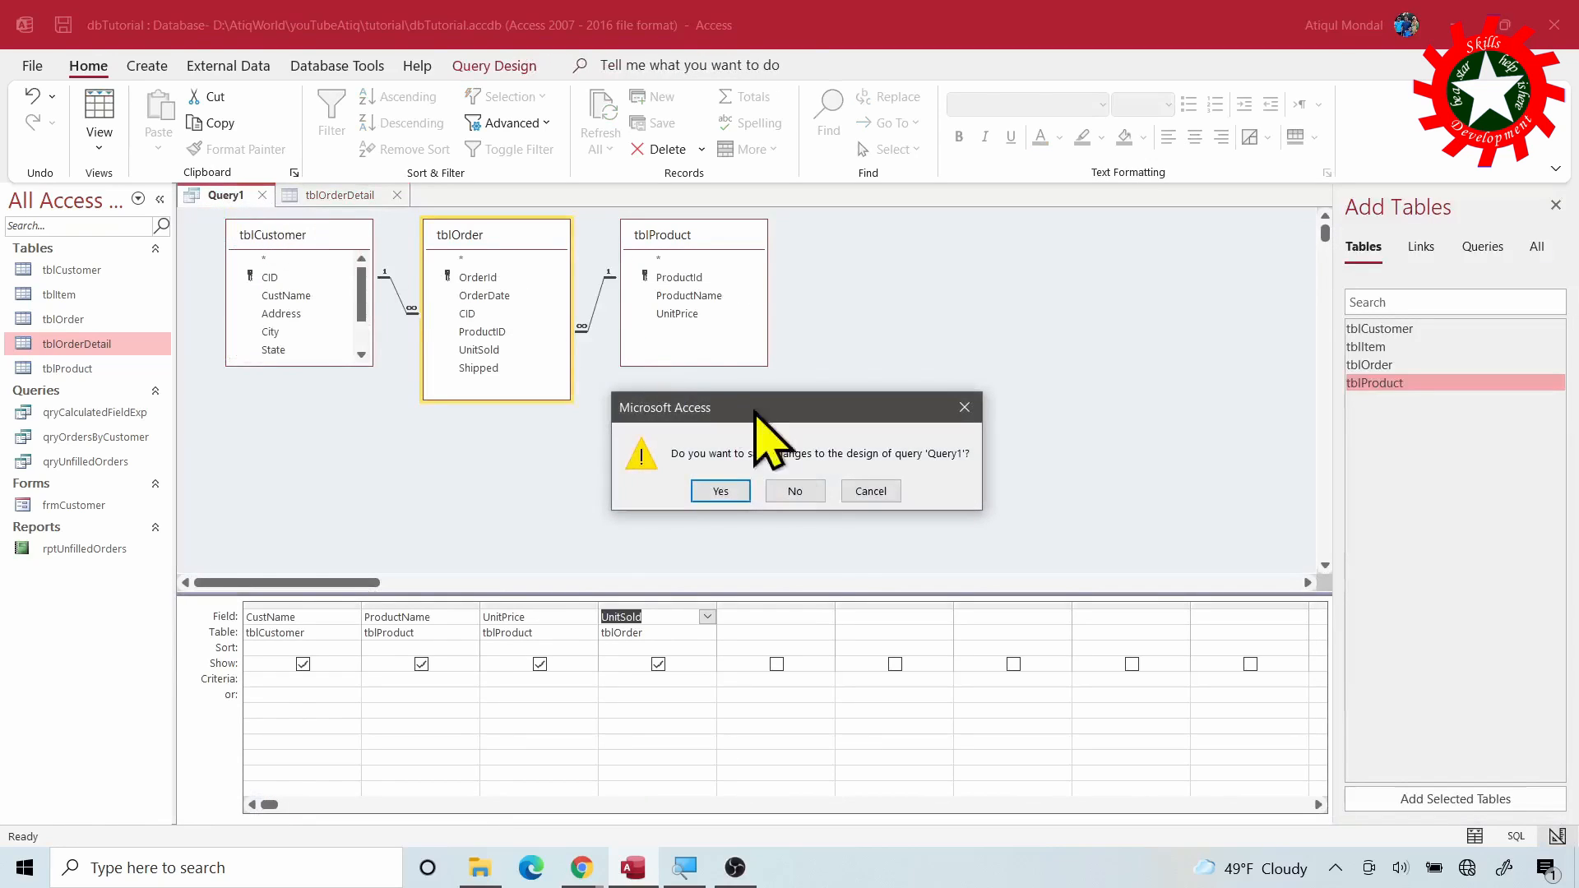
click(794, 491)
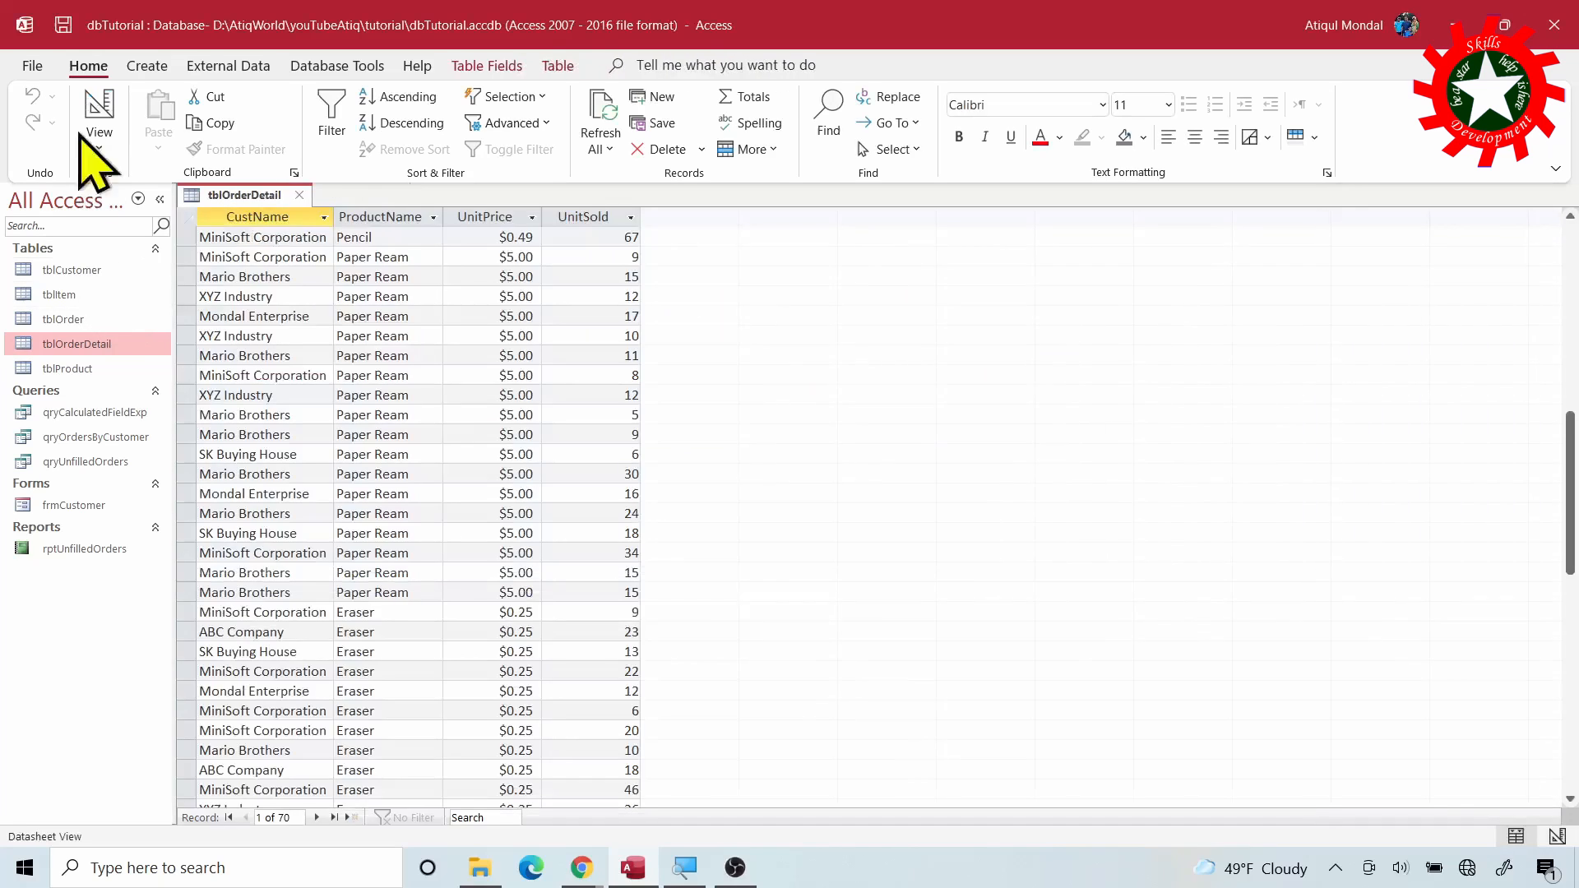
click(299, 195)
click(720, 491)
Start a new query with the Crosstab Query Wizard, using the tblOrderDetail table as its source.
click(149, 66)
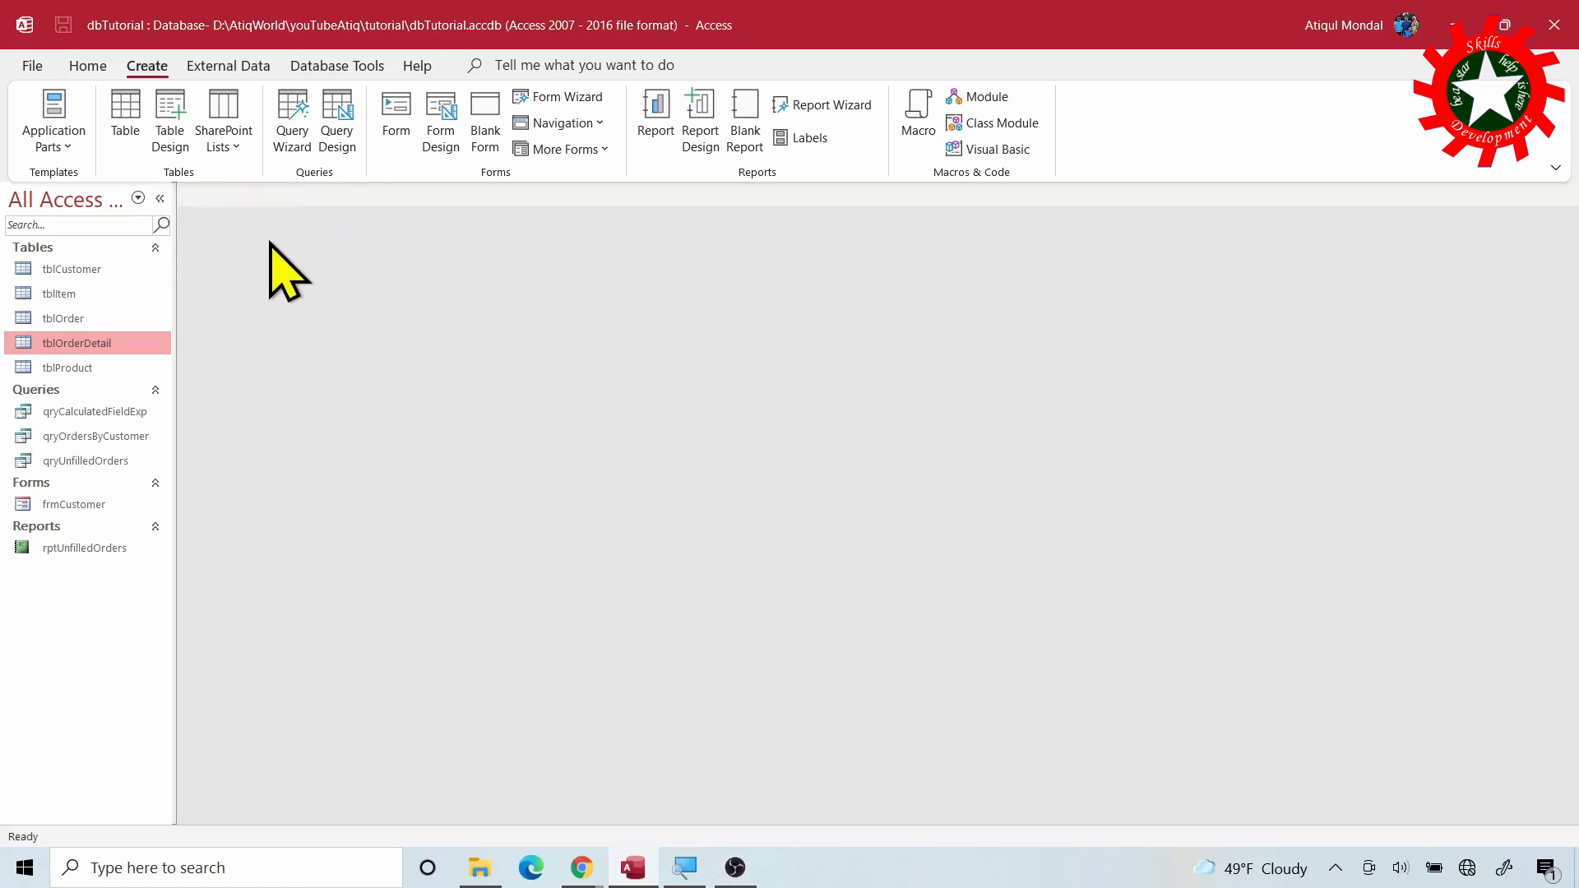
click(290, 130)
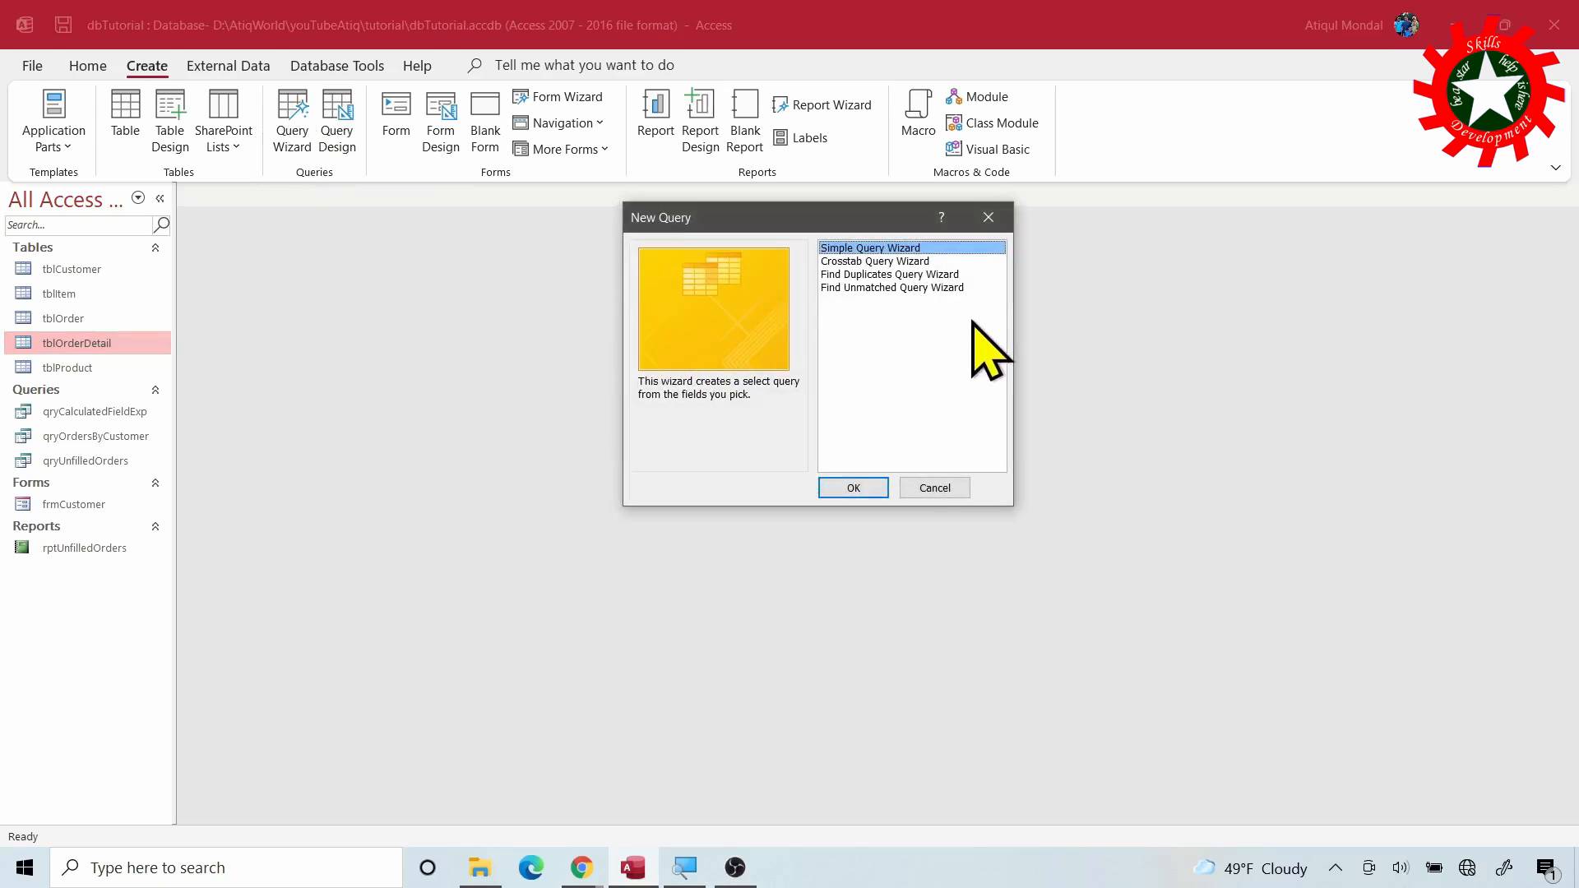
click(895, 262)
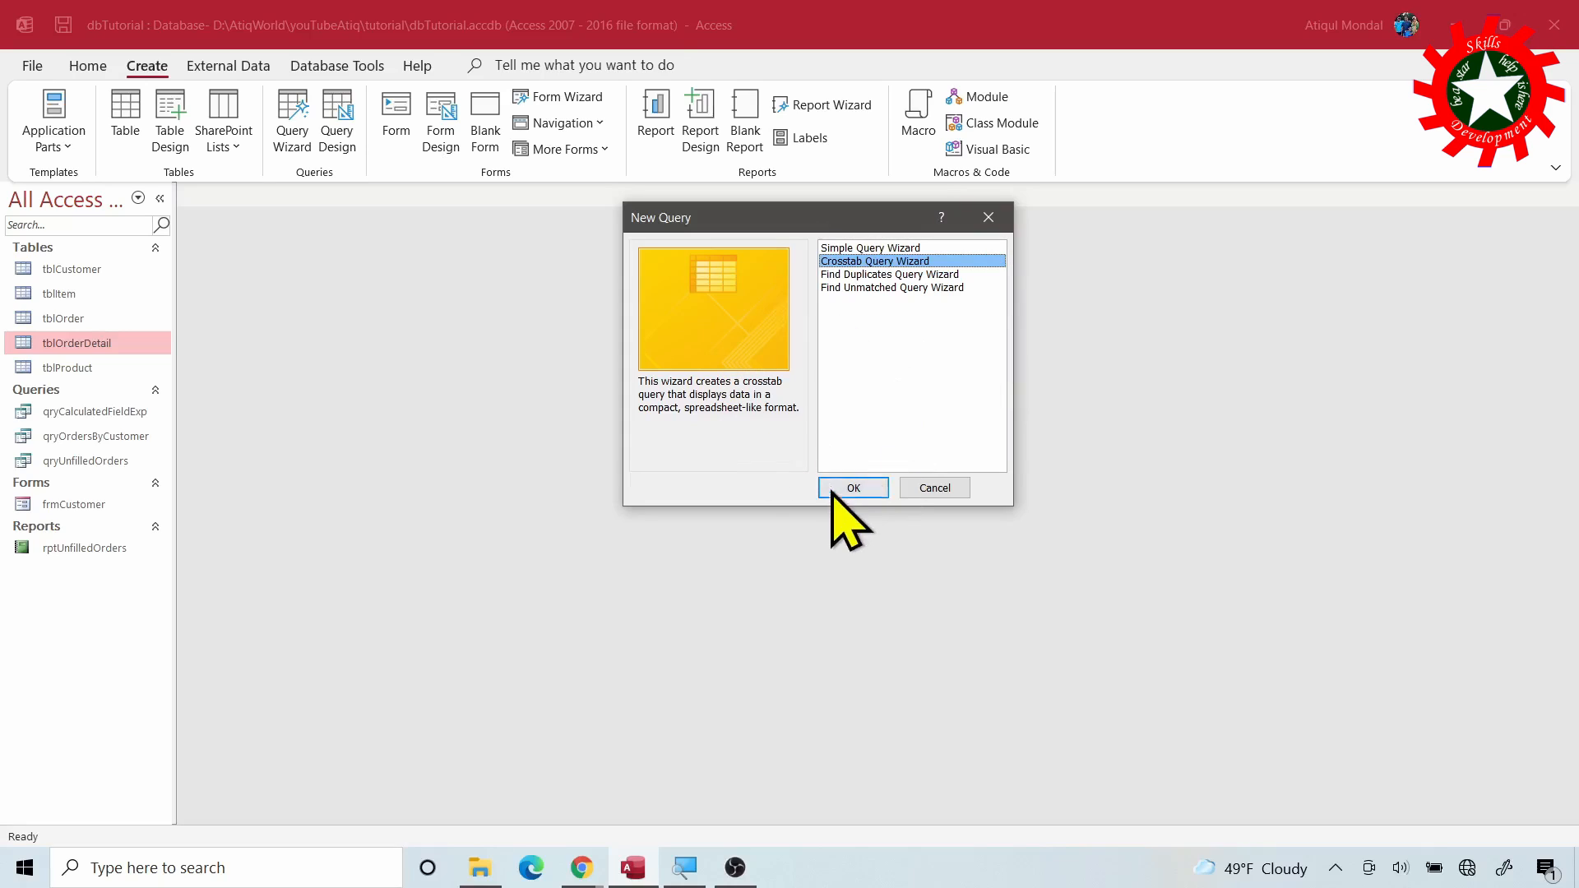
click(853, 489)
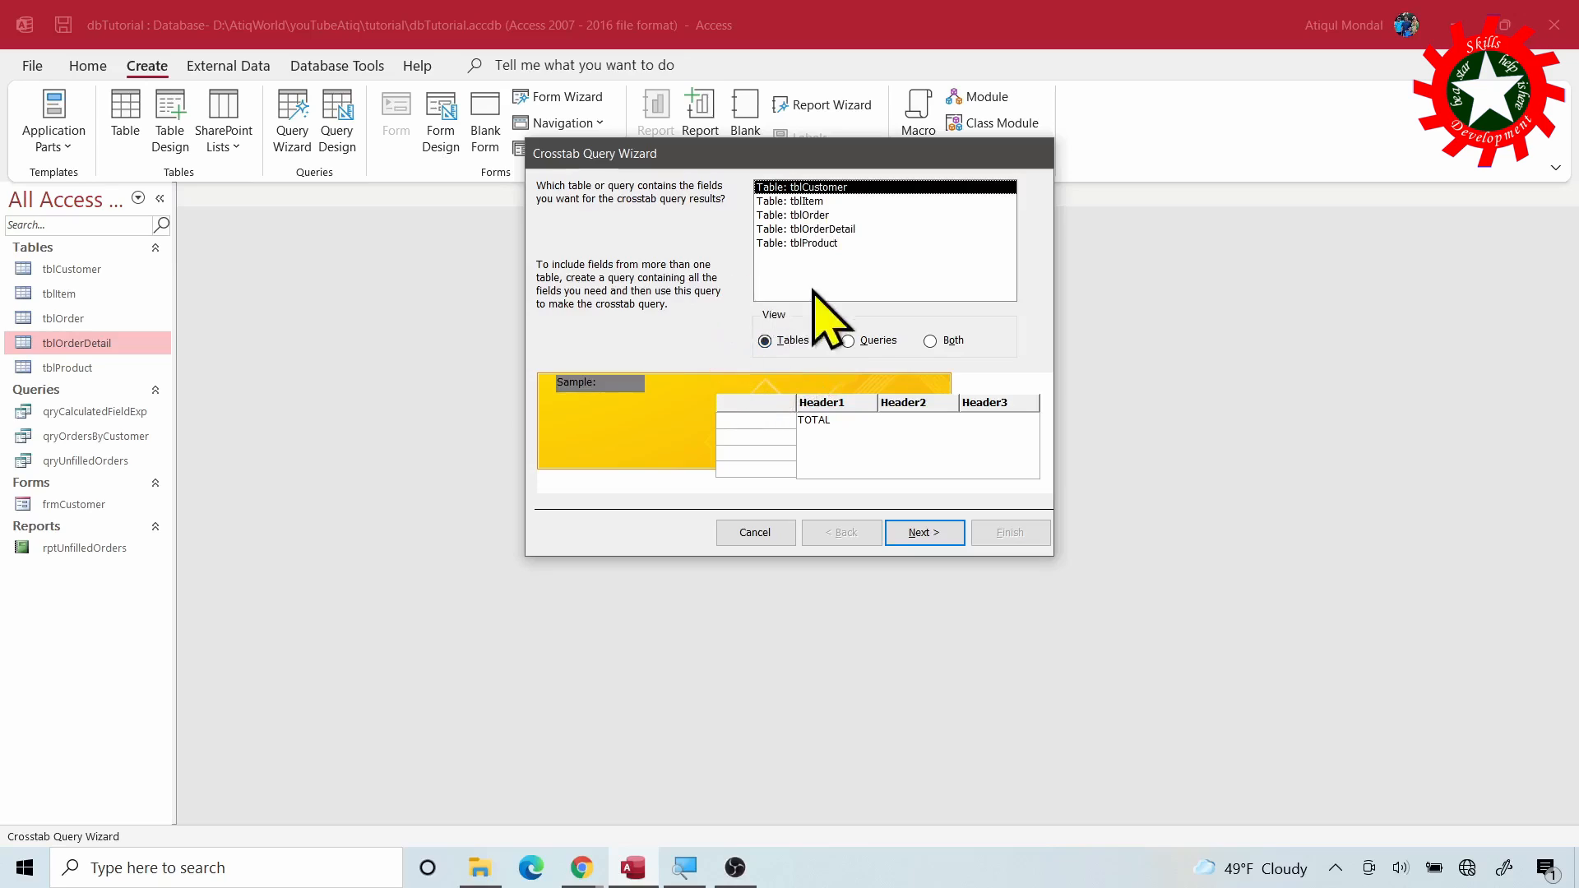
click(850, 342)
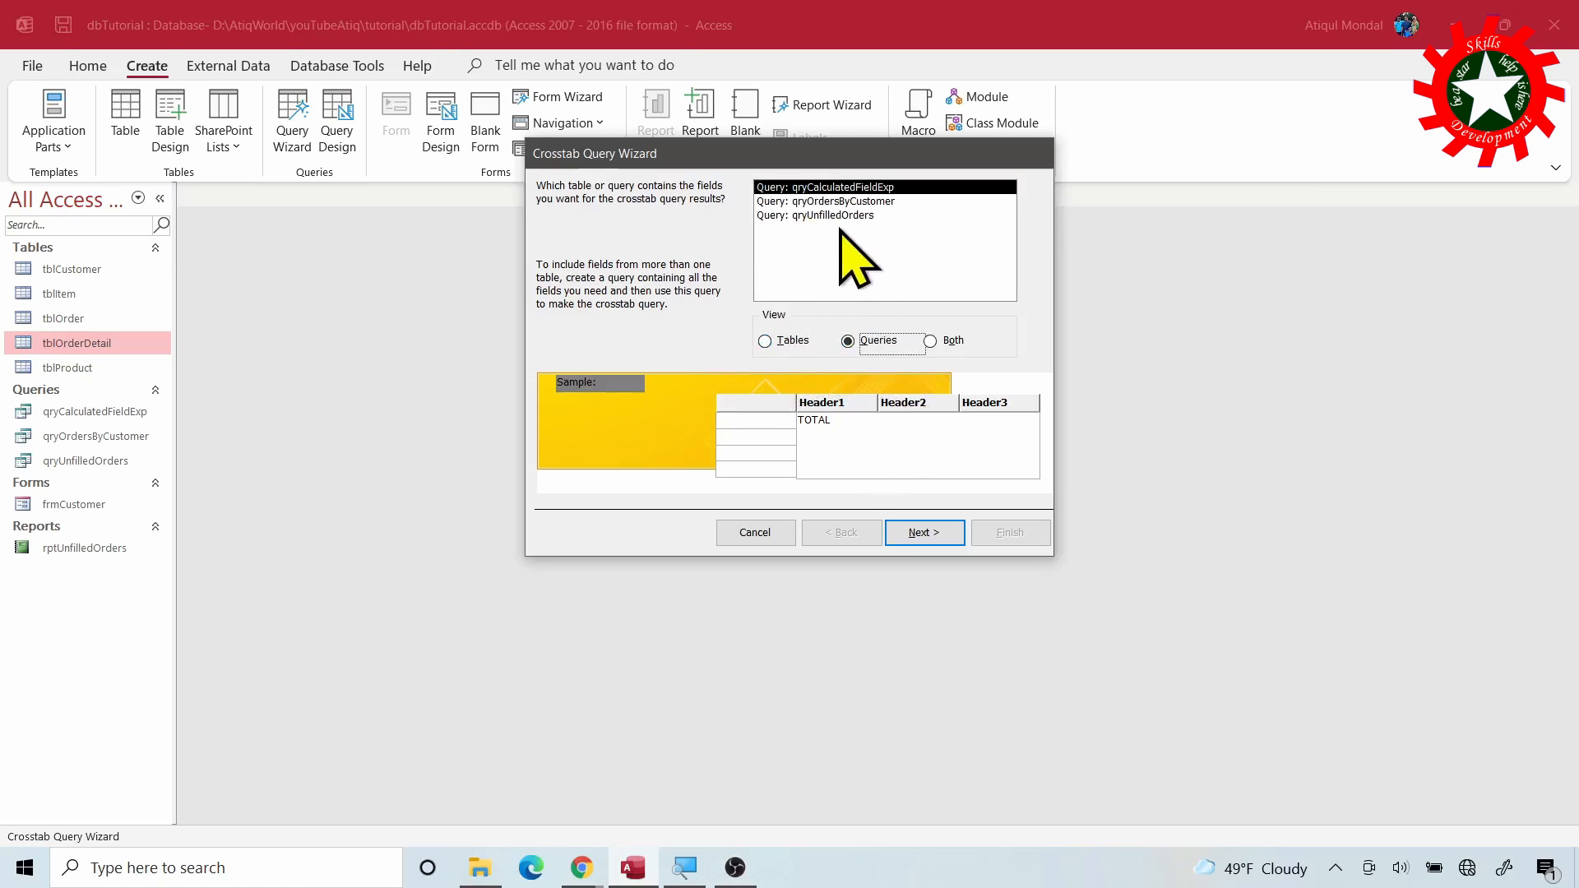
click(765, 341)
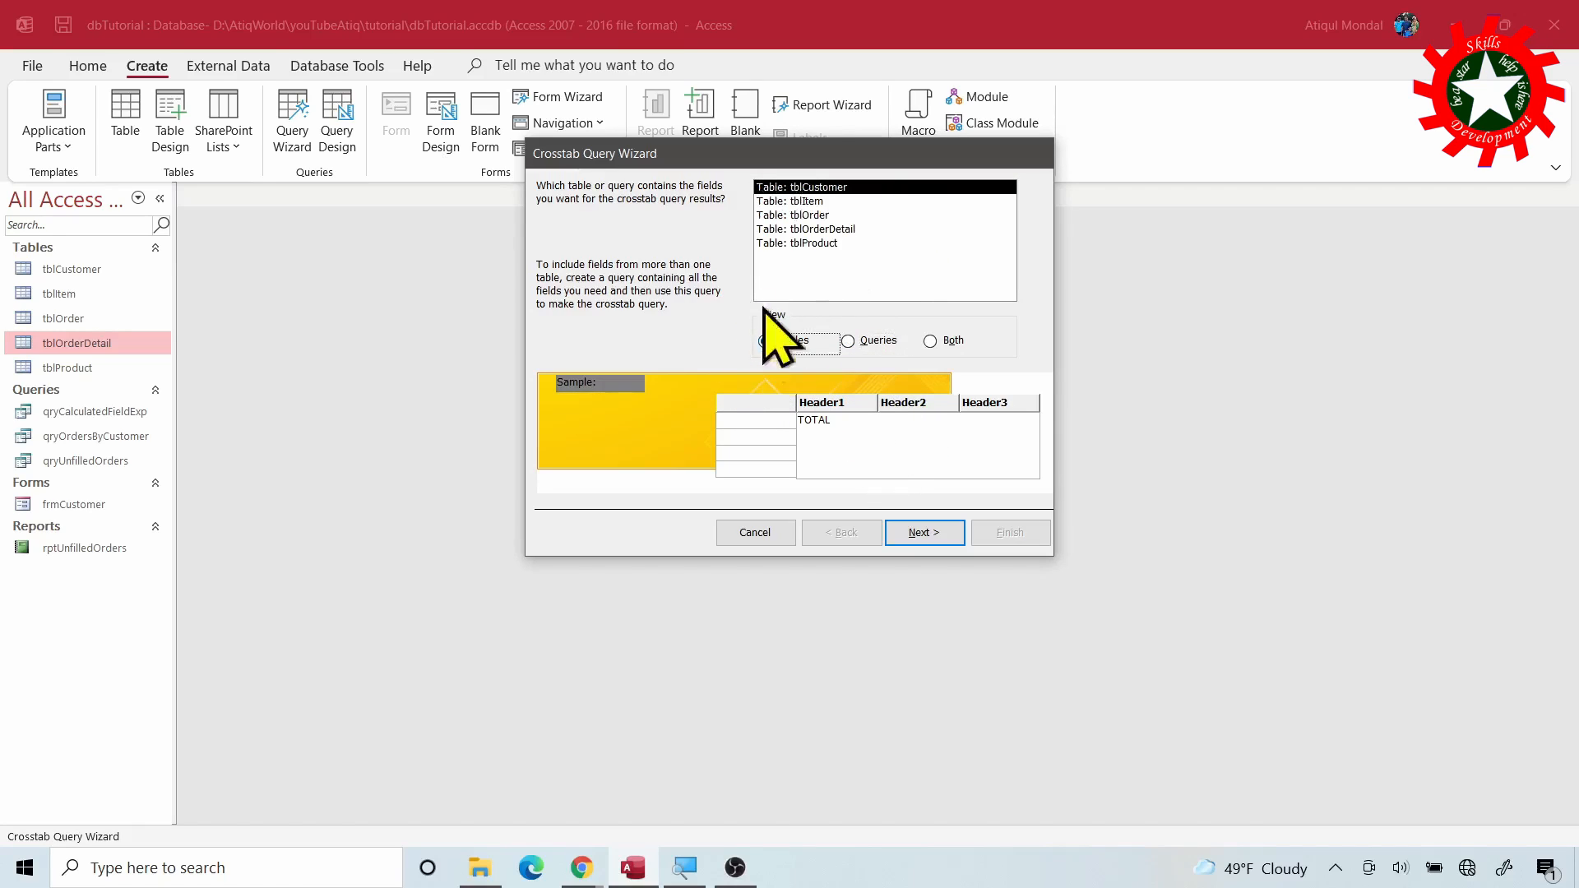
click(800, 231)
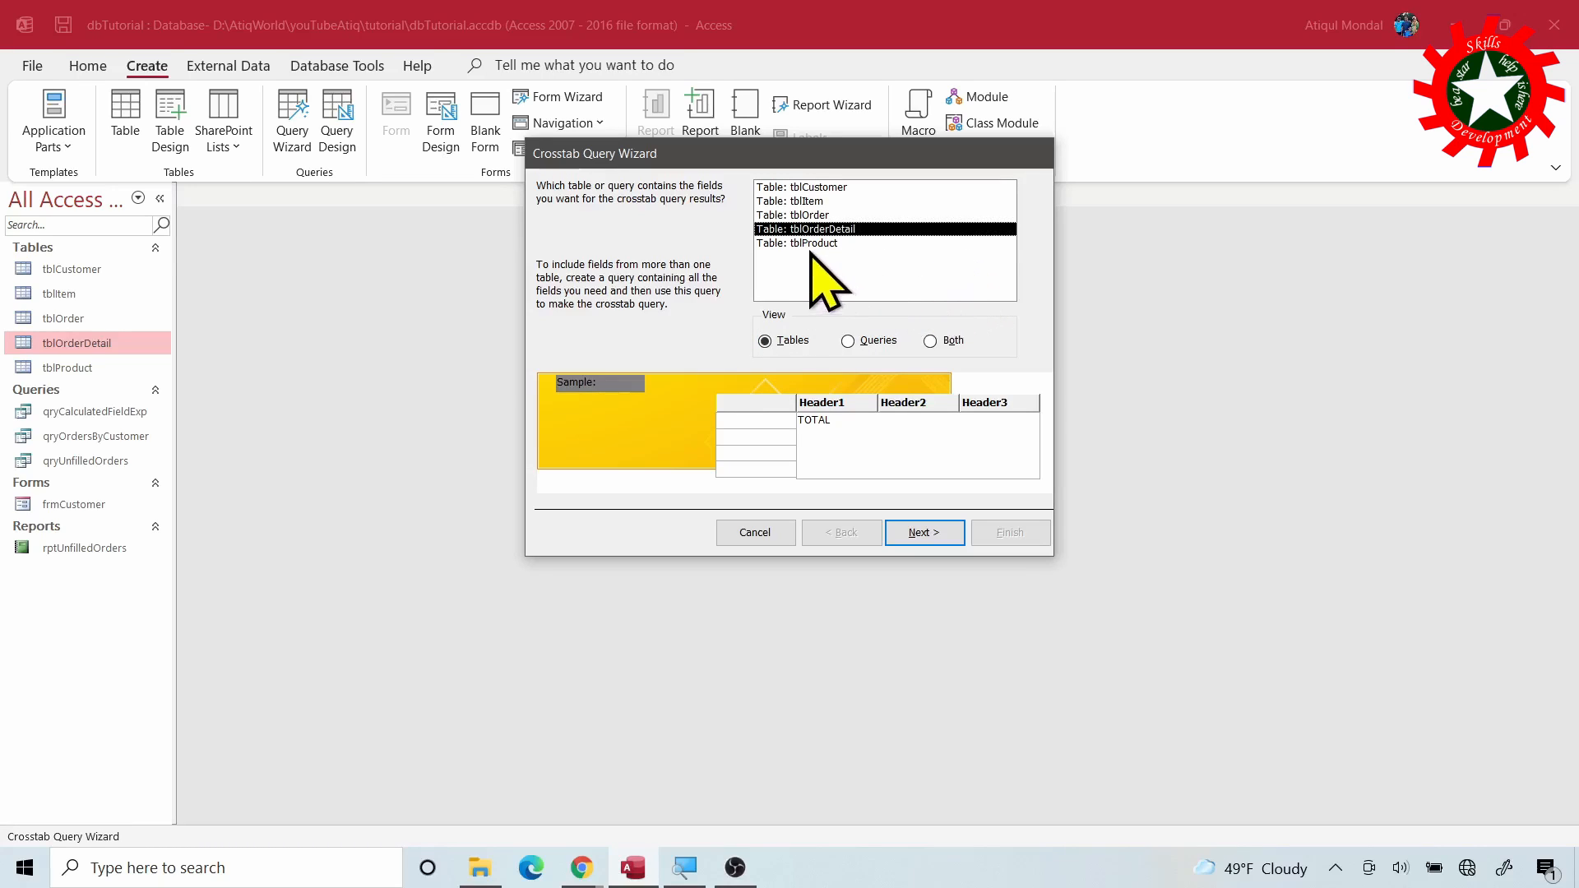
click(923, 532)
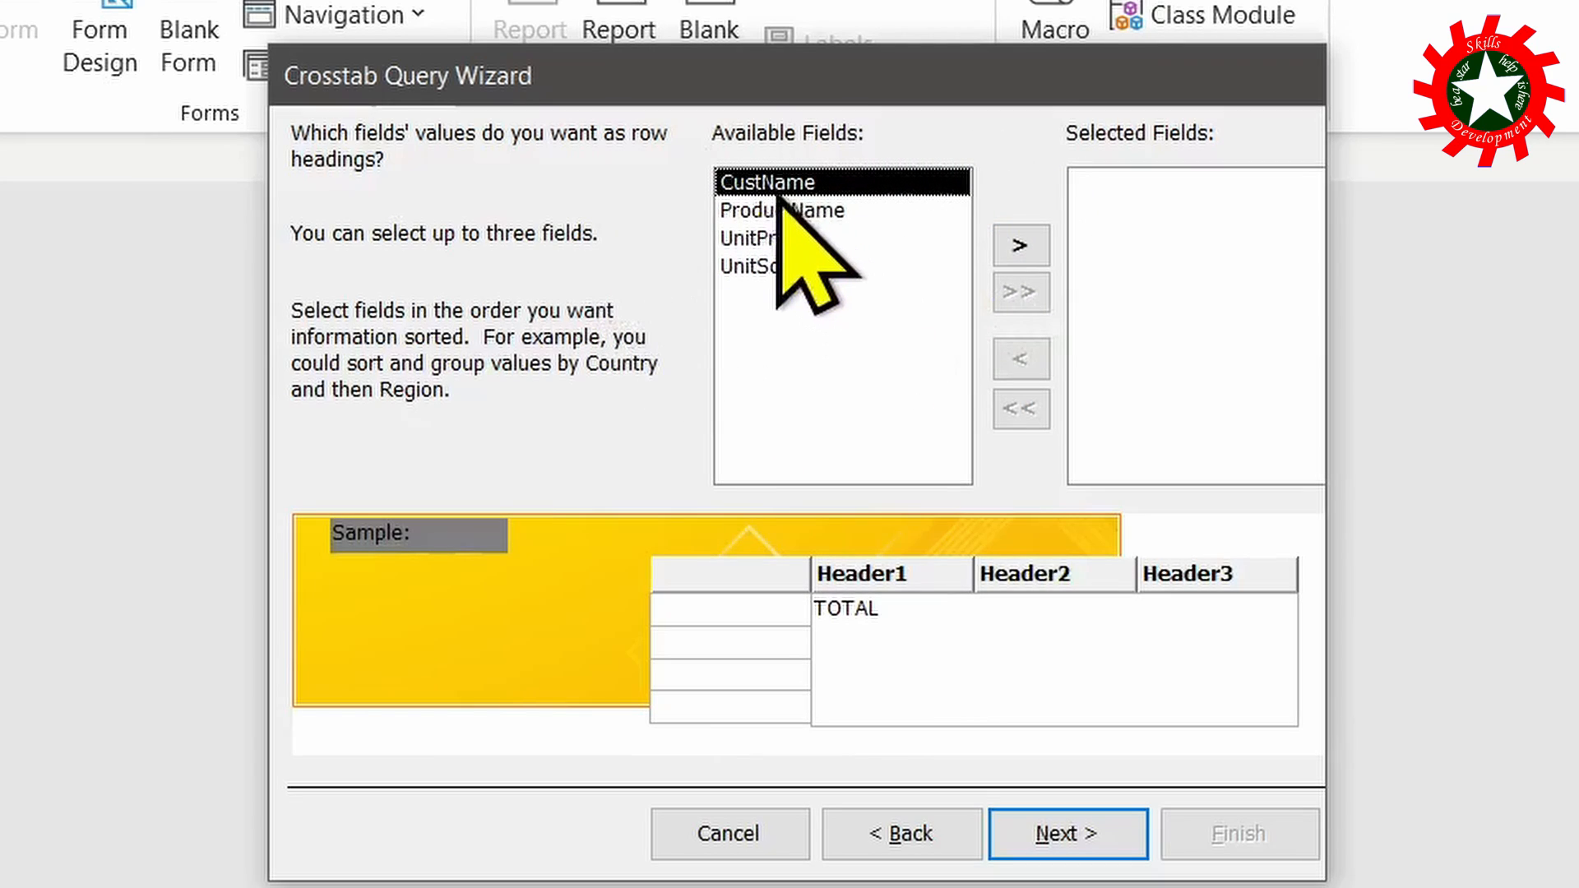
Use CustName for the crosstab's row headings and ProductName for its column headings.
click(1020, 245)
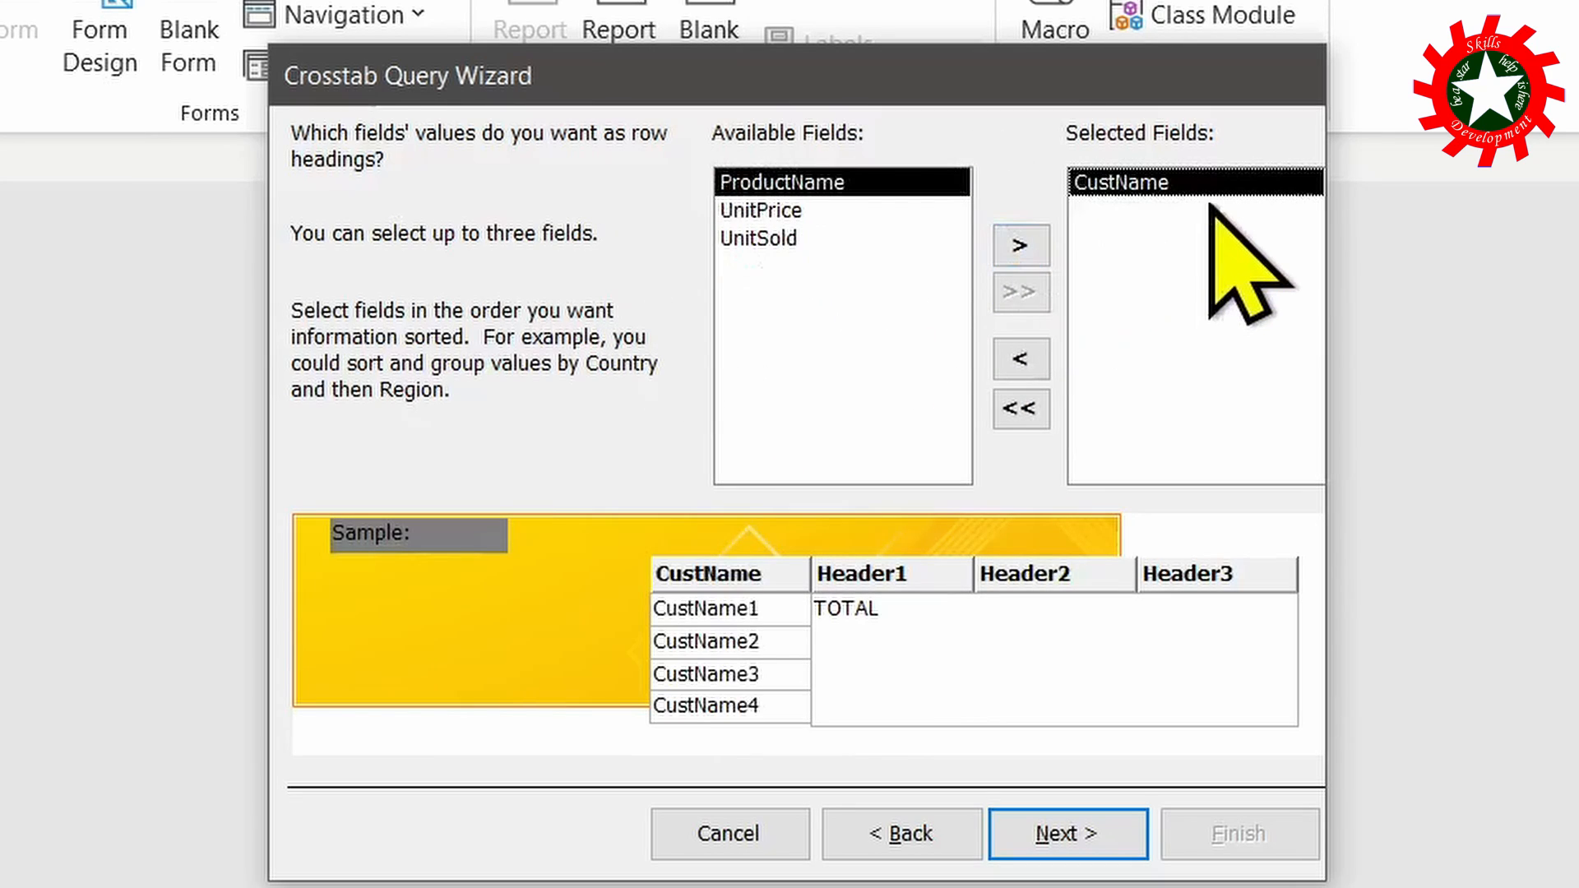
click(1048, 821)
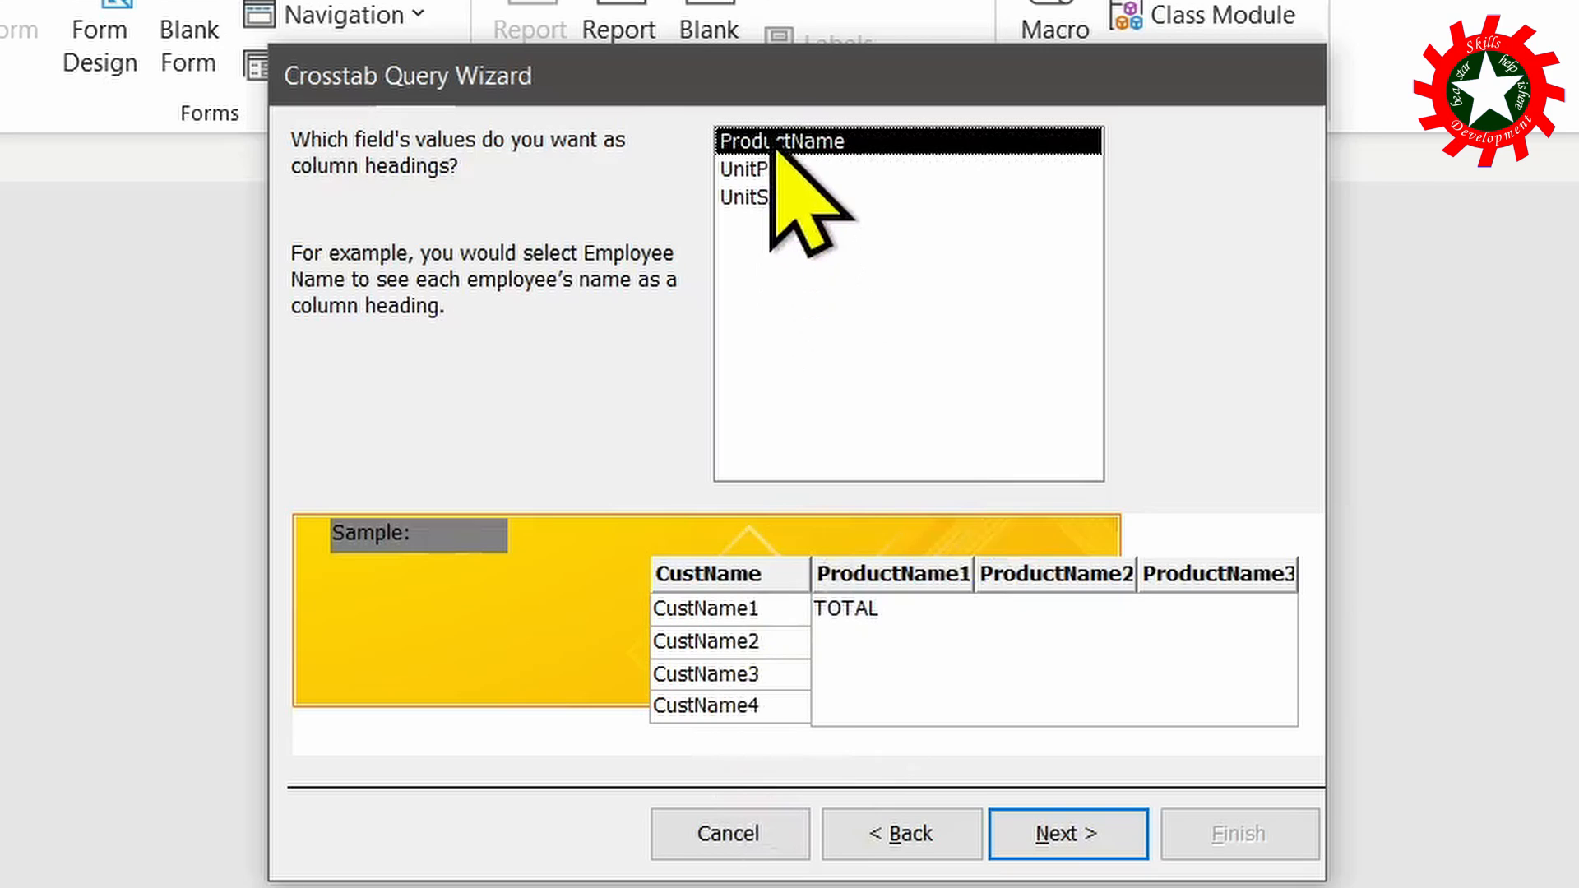
click(1061, 834)
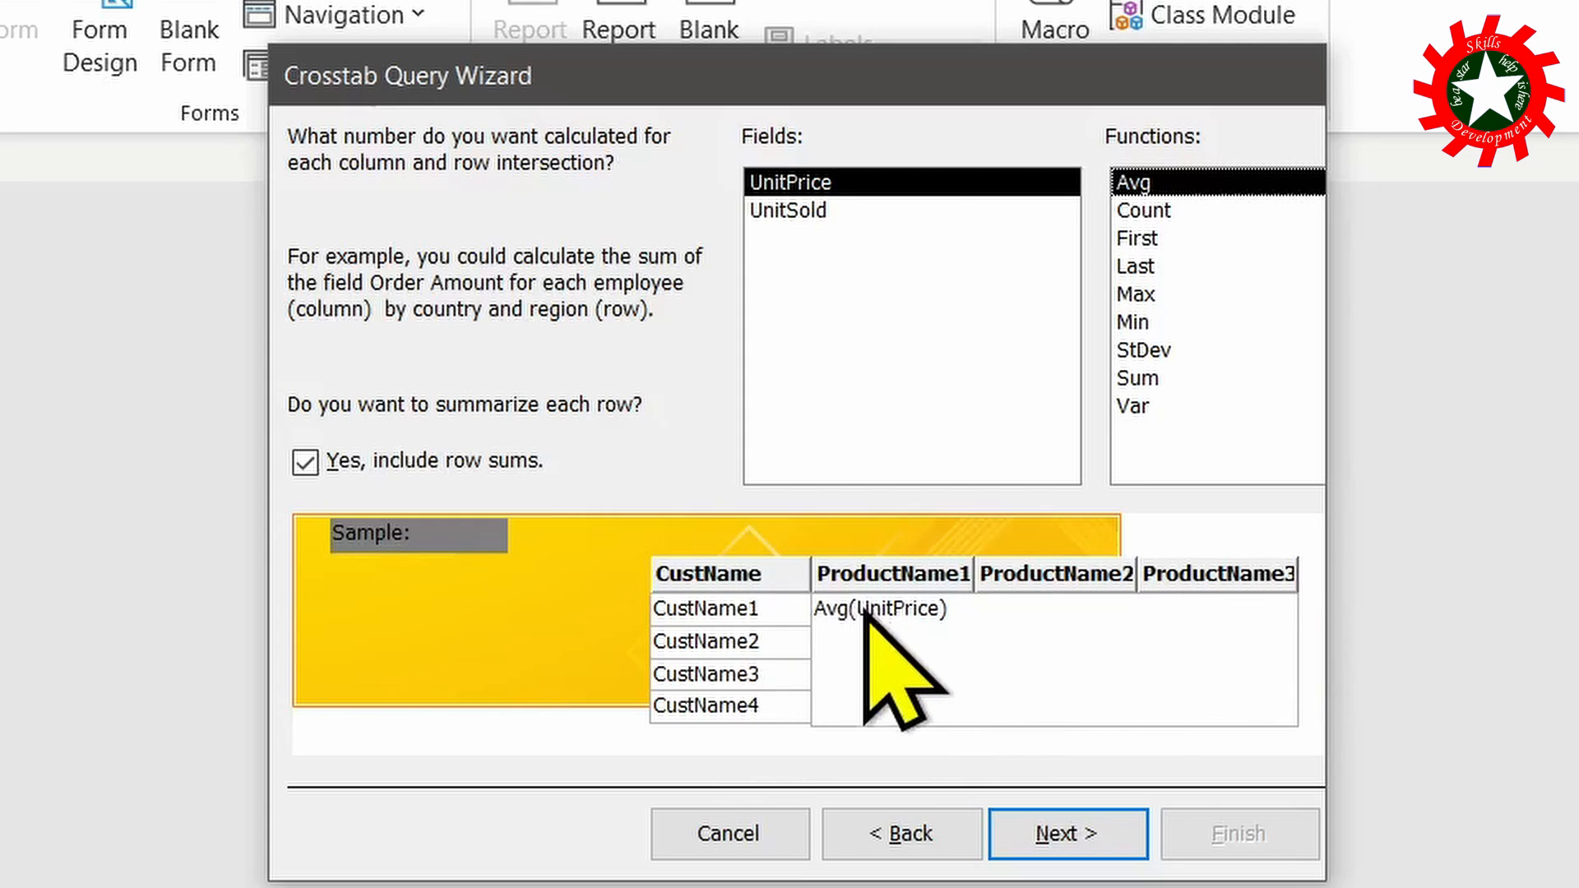
Calculate the Sum of UnitSold with row sums included, and finish the crosstab query under the name ctqryOrderDetail.
click(806, 212)
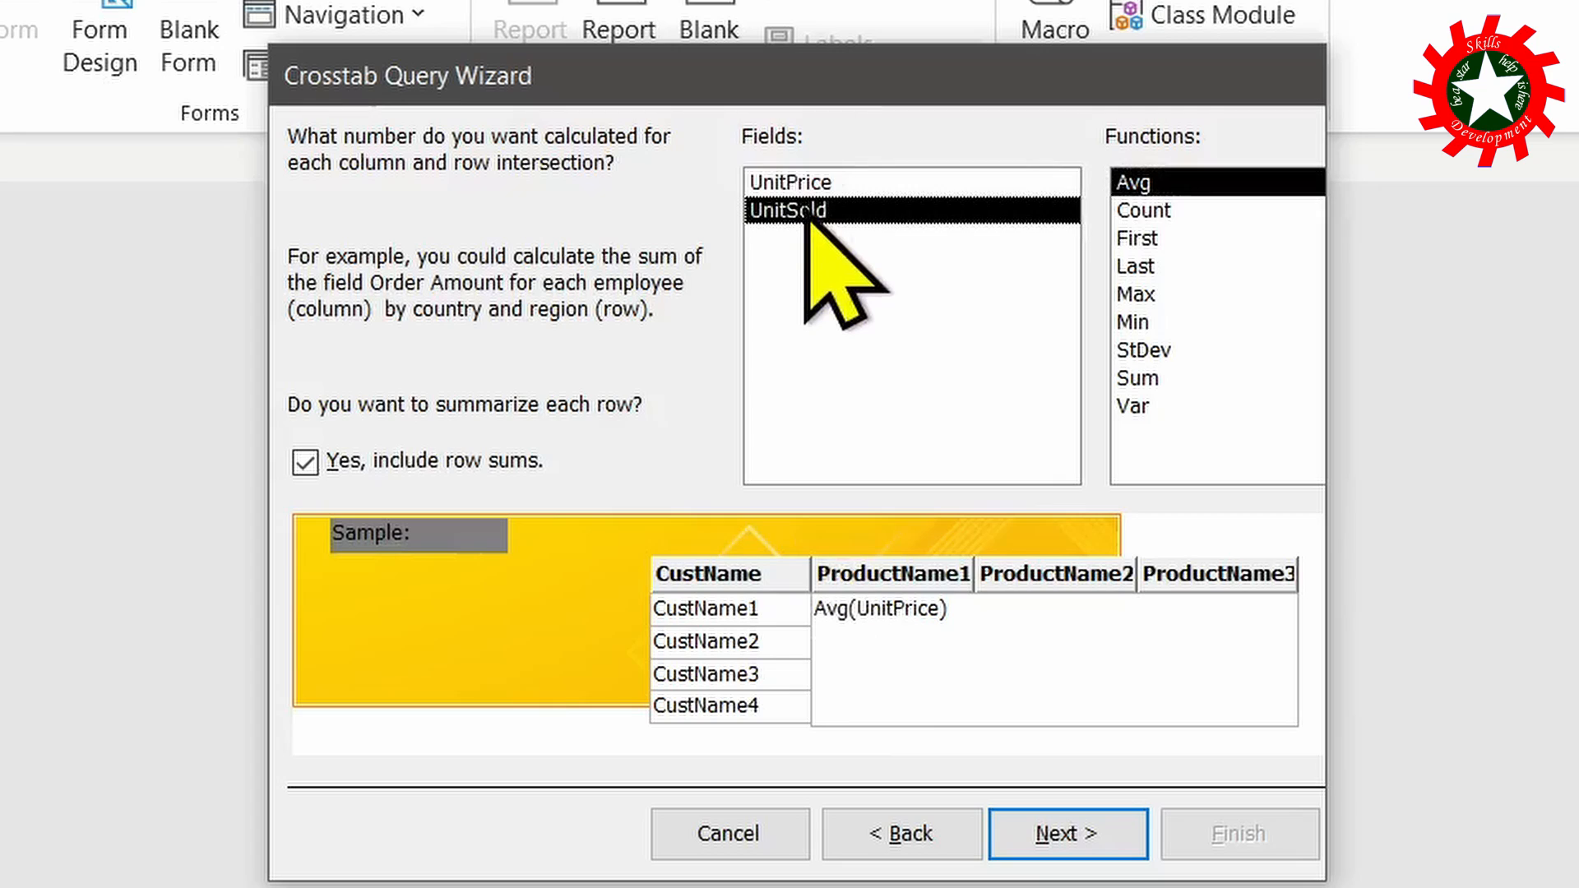
click(1135, 379)
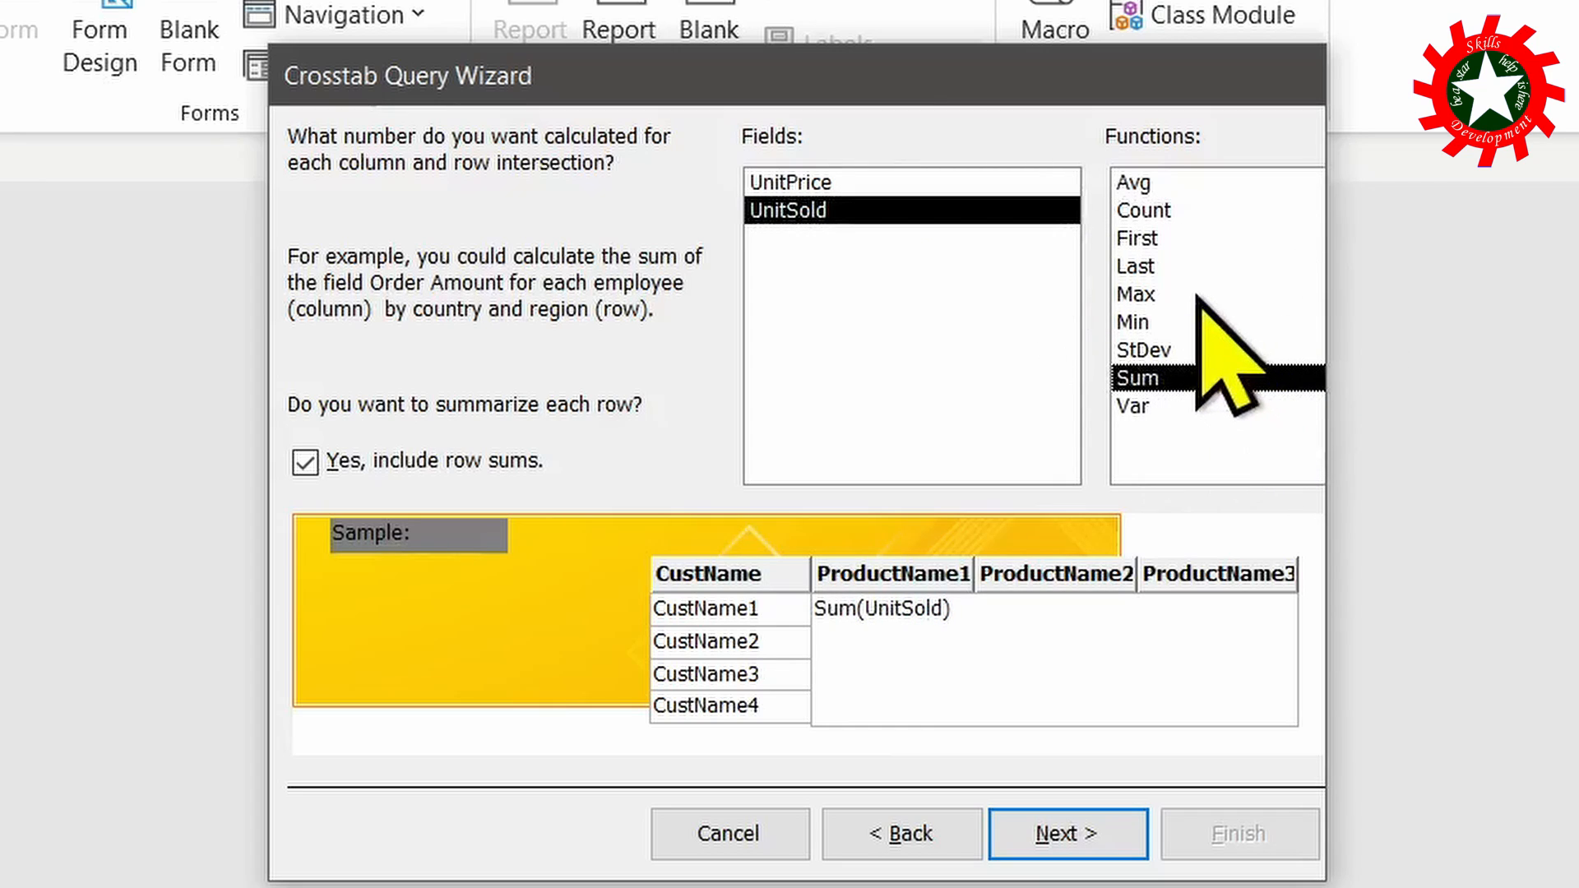
click(1038, 827)
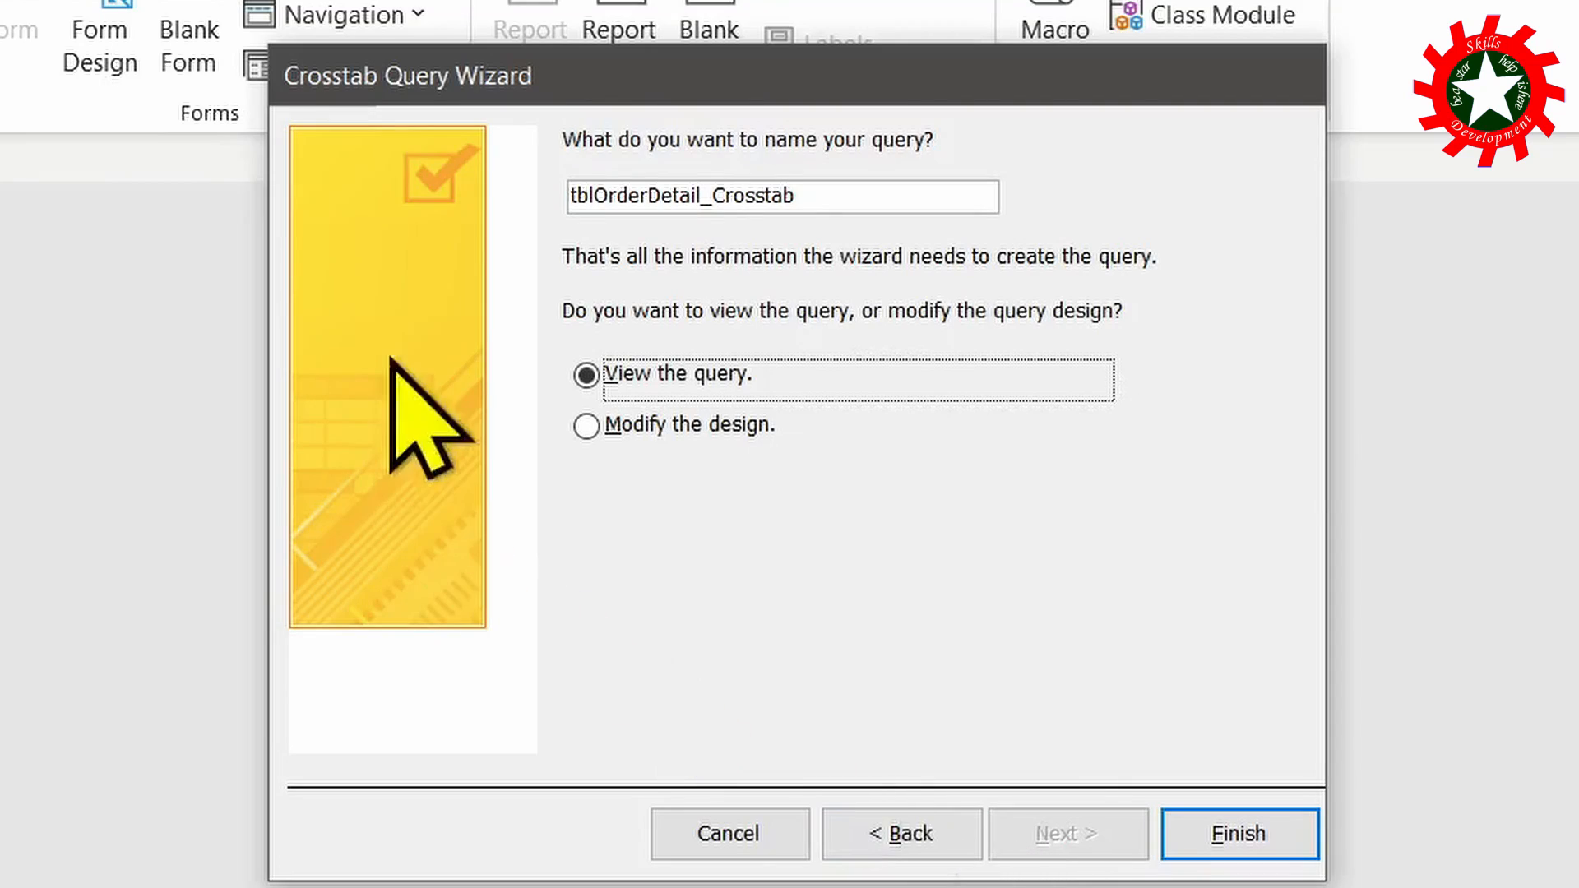
click(709, 196)
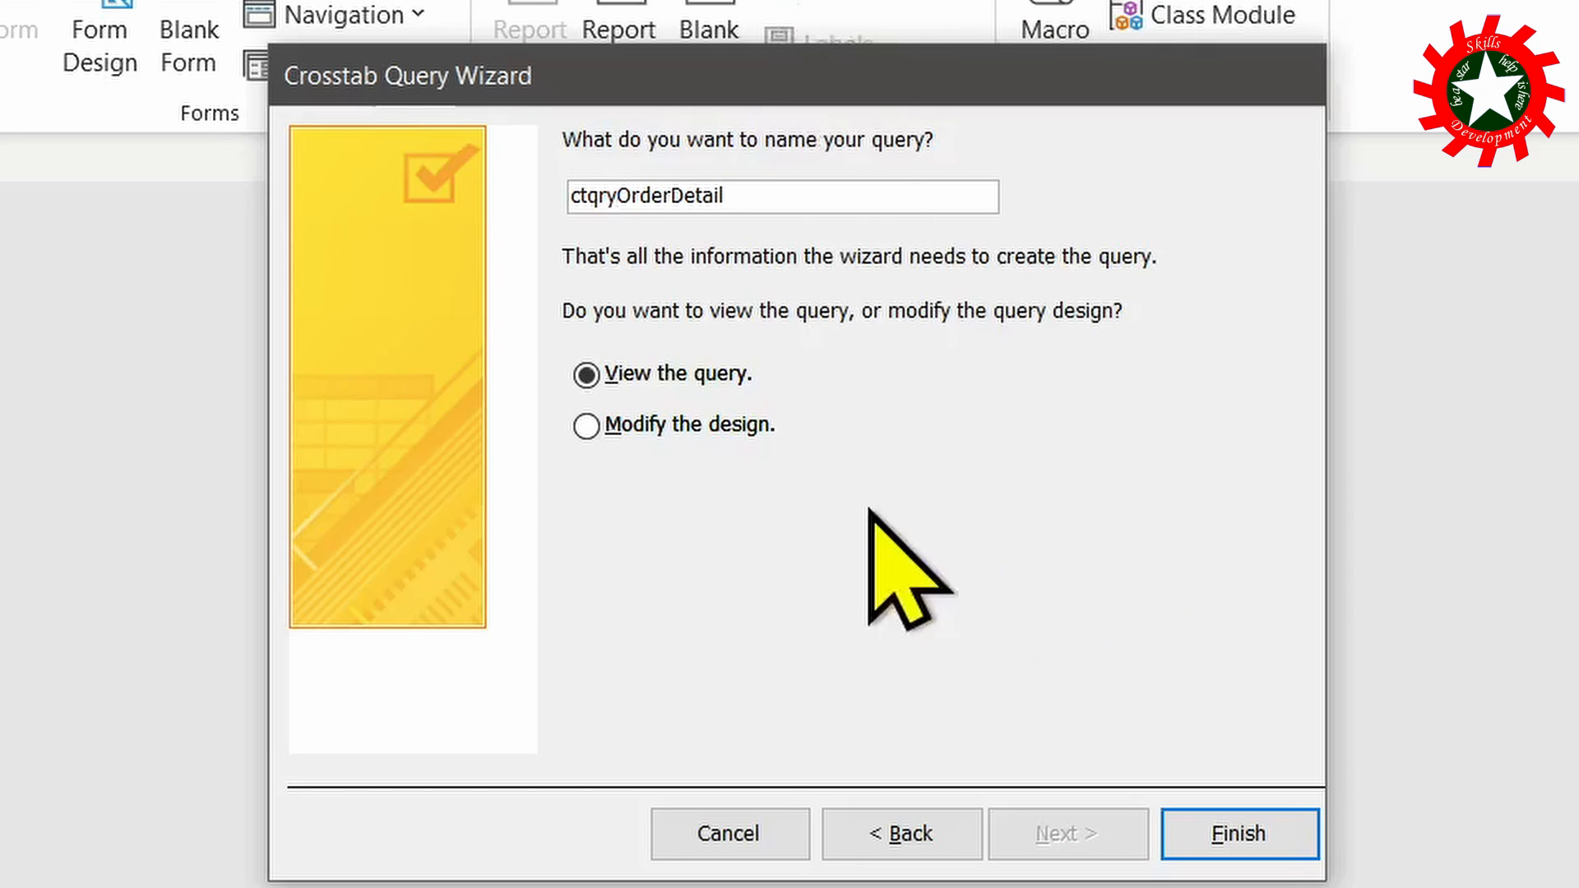
click(1226, 835)
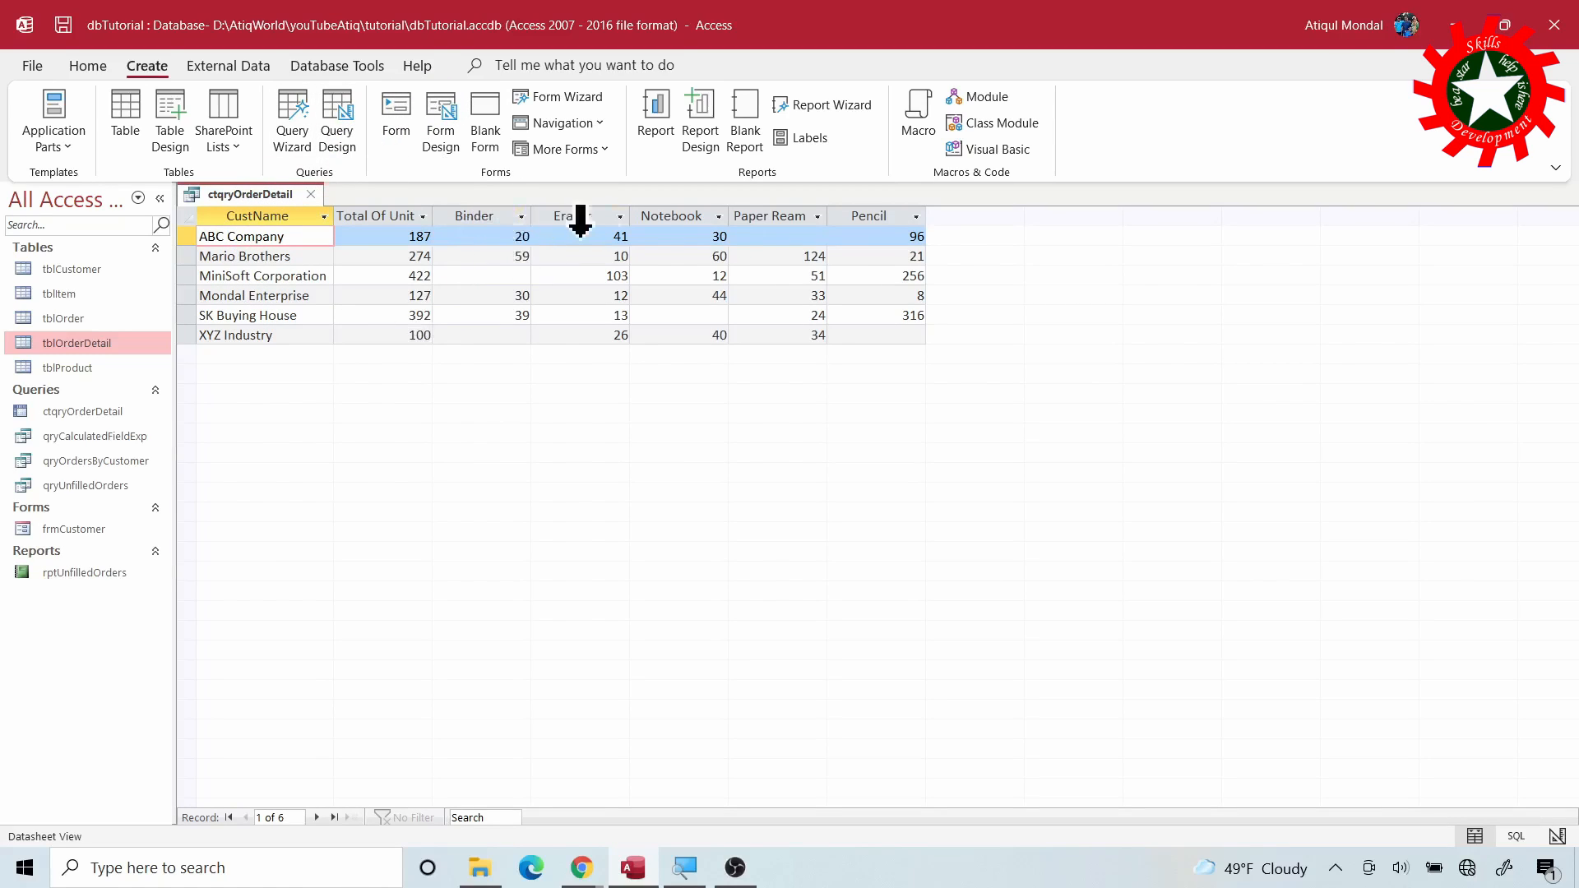
Move the Total Of UnitSold column to the end of the crosstab datasheet, after the Pencil column.
click(379, 216)
mouse_move(394, 216)
mouse_down()
mouse_move(924, 252)
mouse_move(945, 280)
mouse_move(943, 238)
mouse_up()
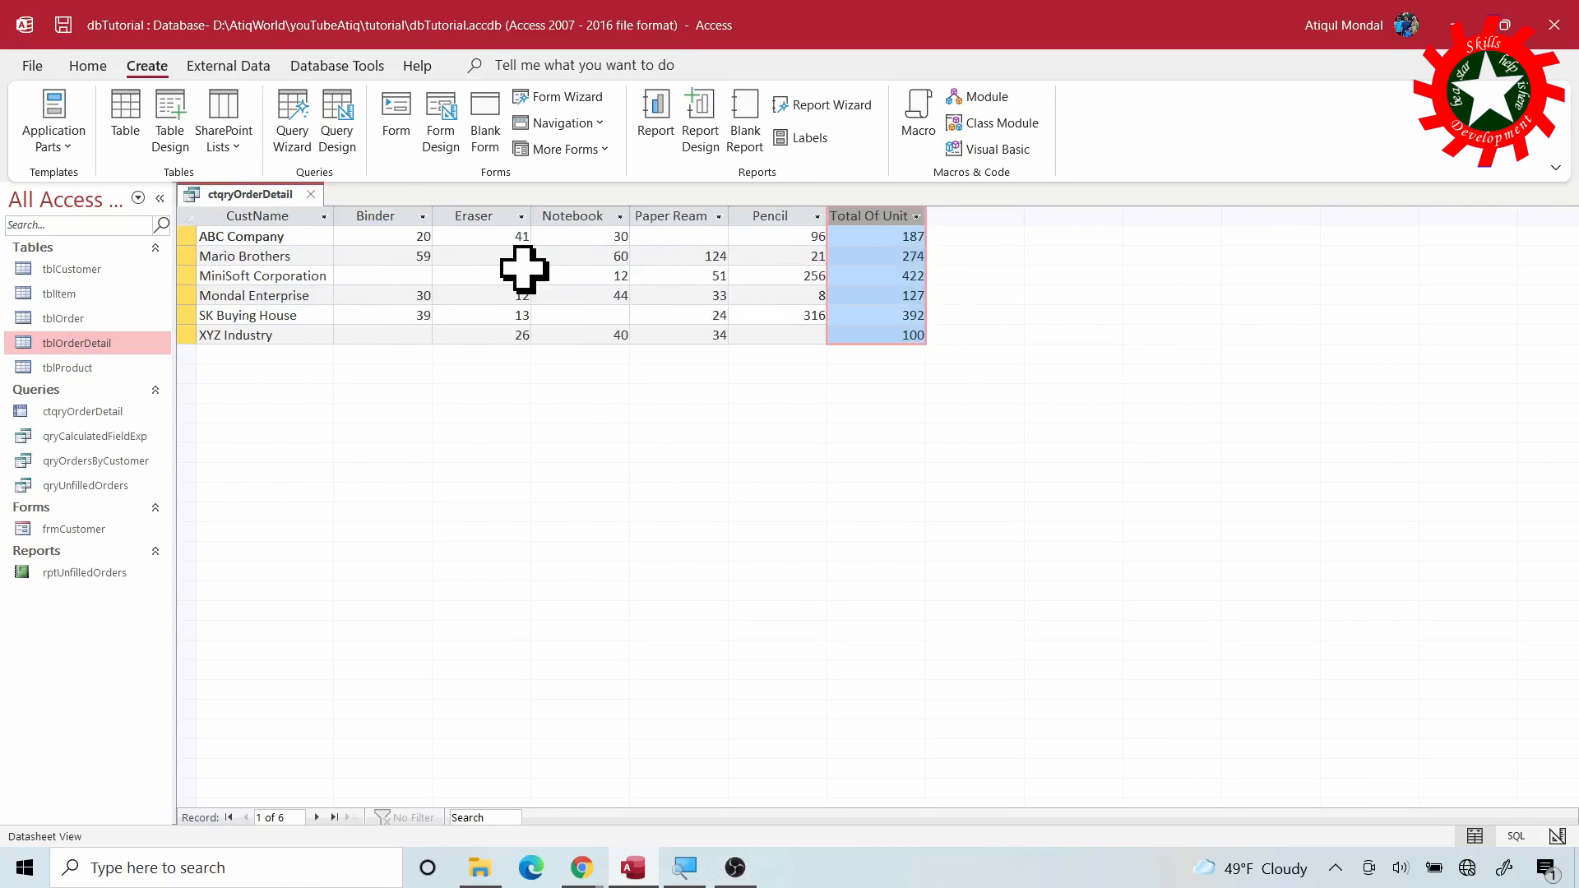
click(892, 240)
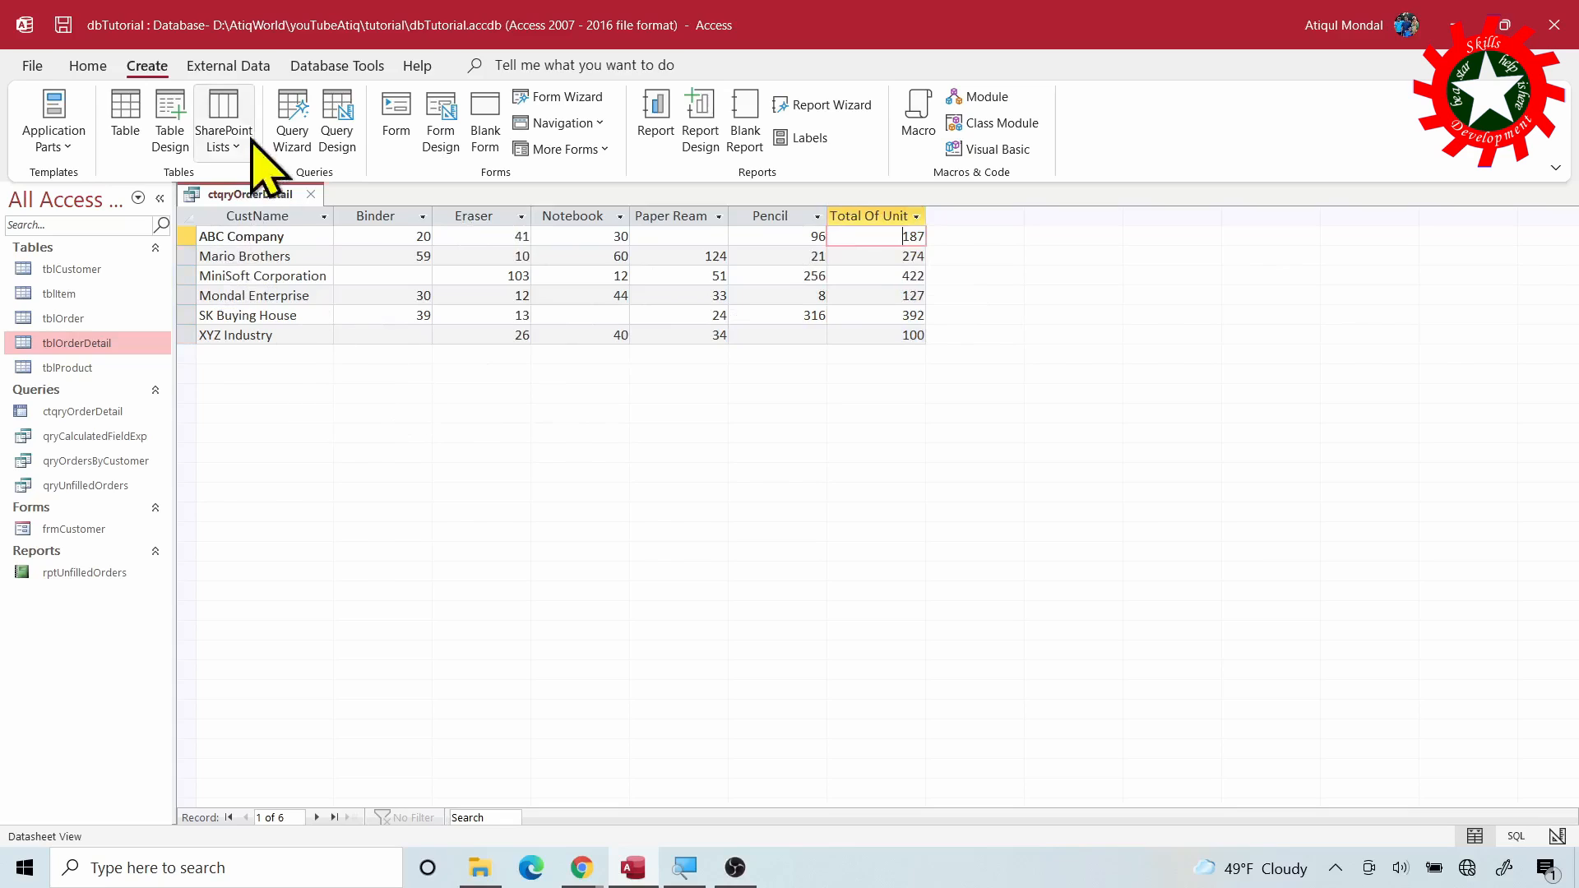
Add a Total row to the crosstab datasheet and set the Binder column's total to Sum.
click(88, 66)
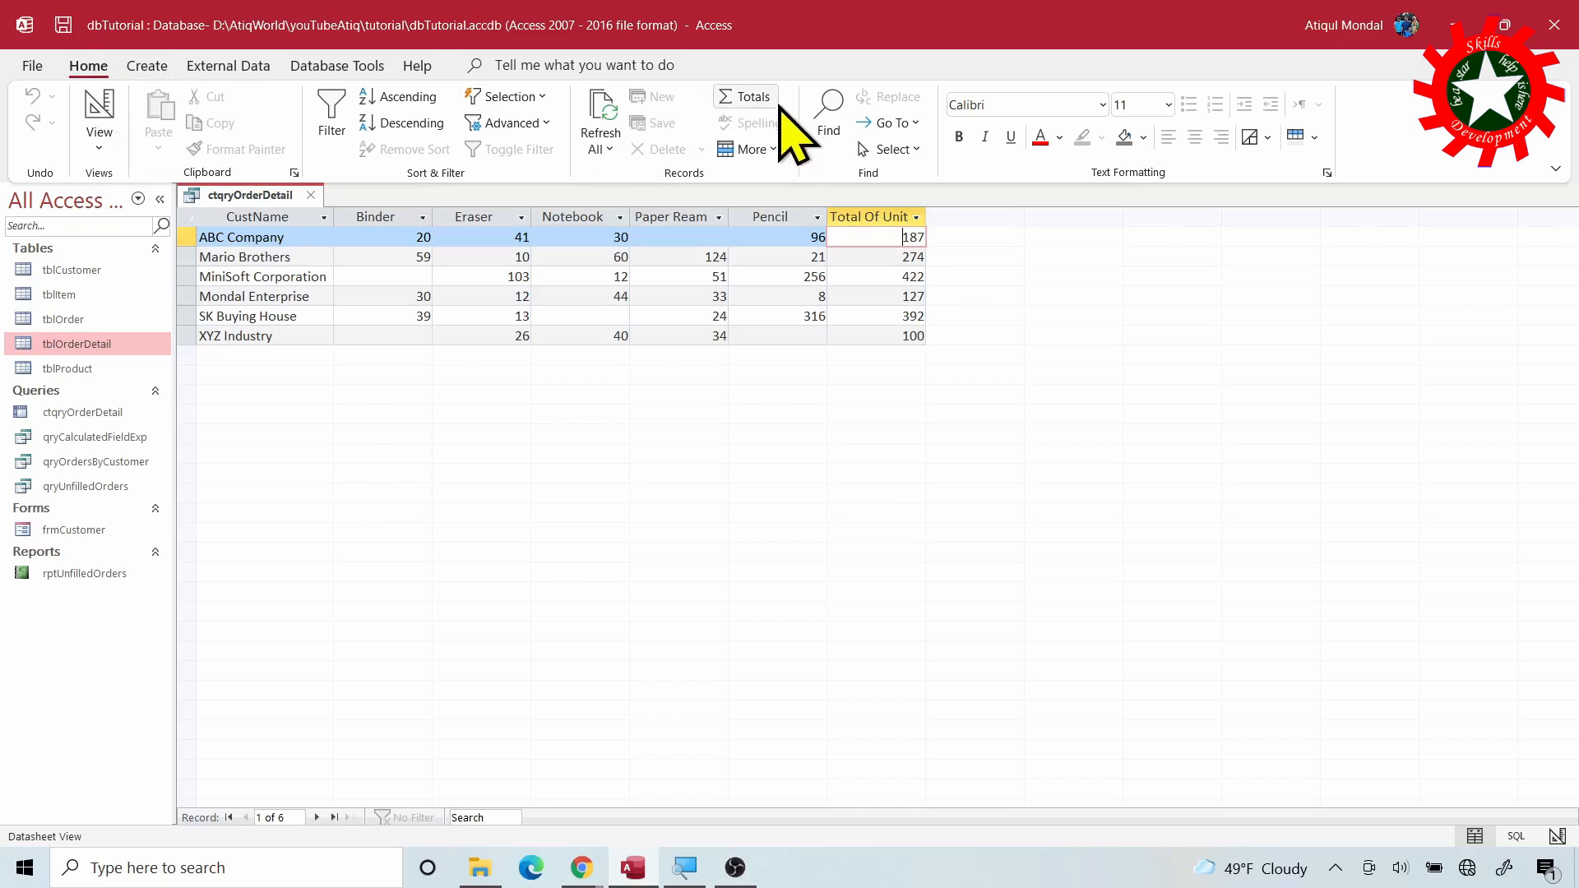
click(755, 97)
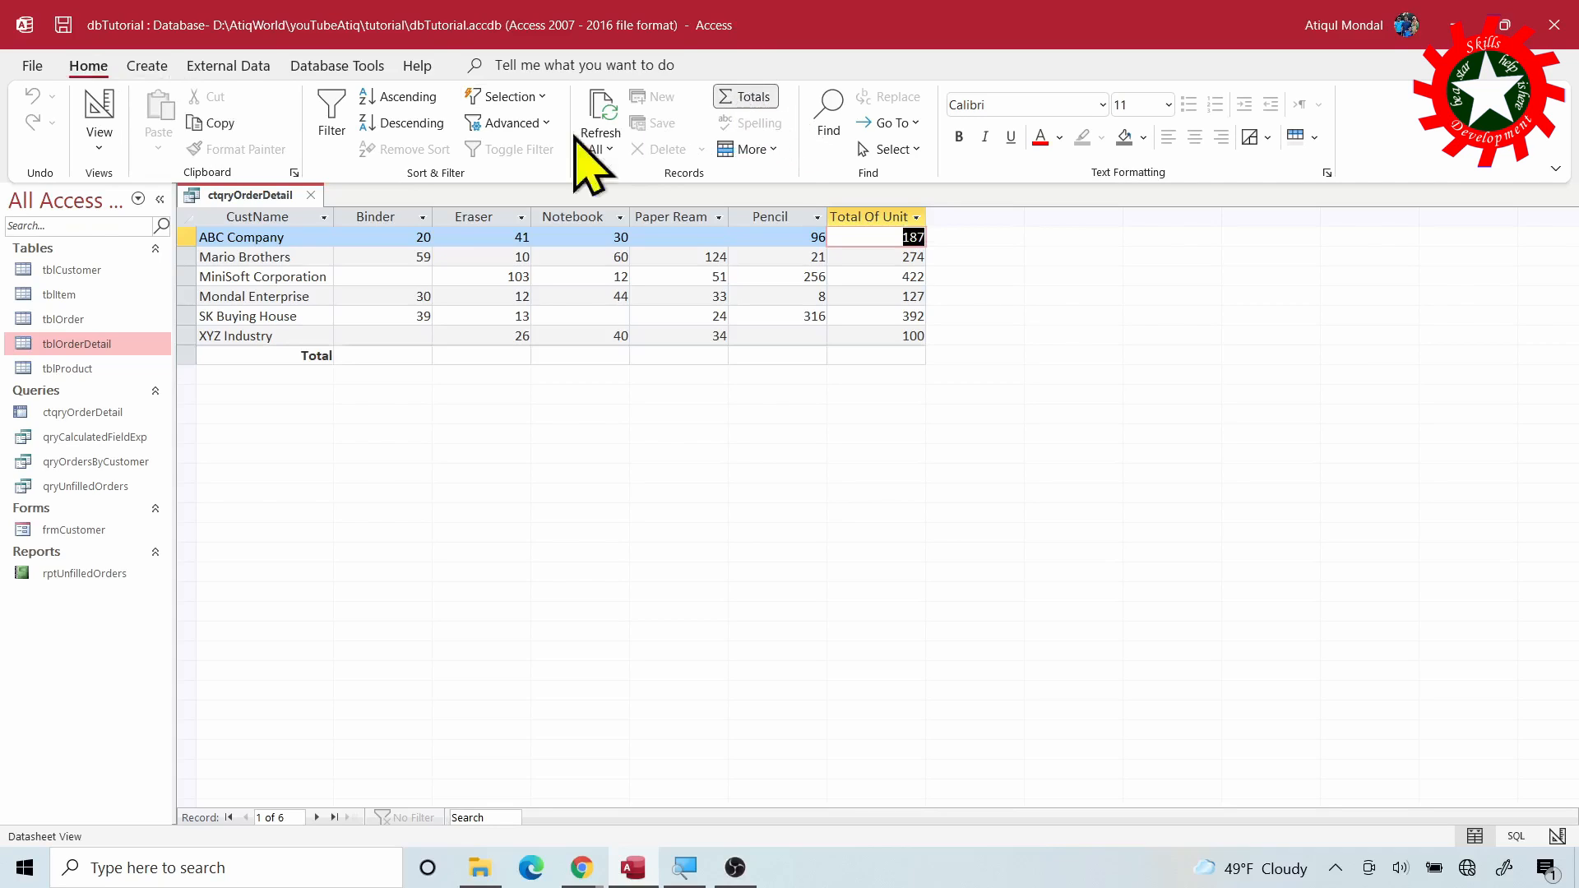
click(407, 353)
click(346, 357)
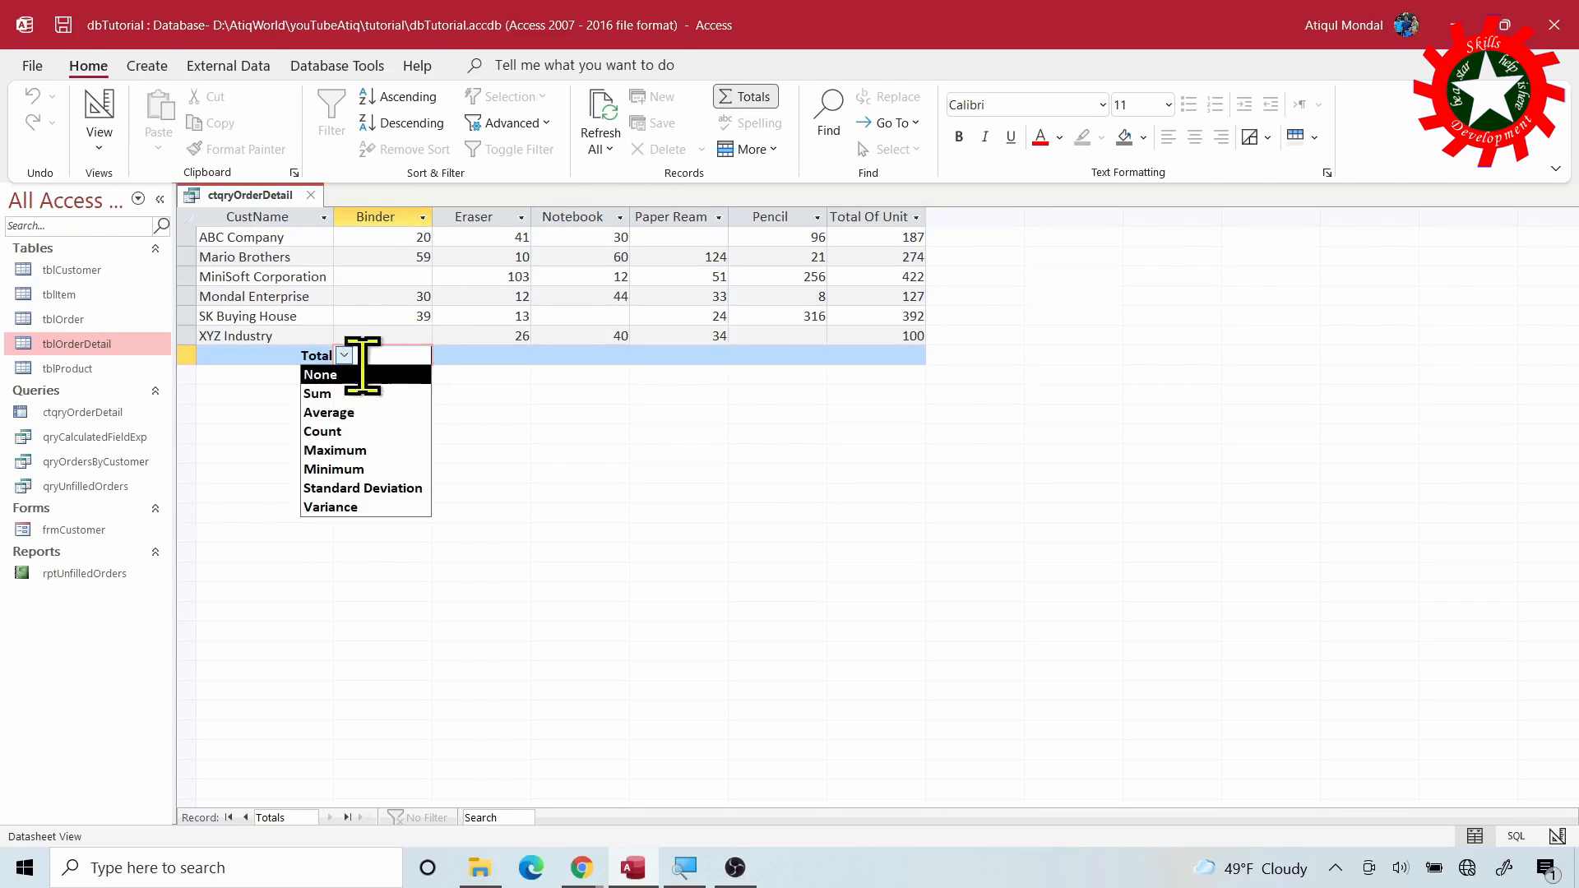
click(330, 396)
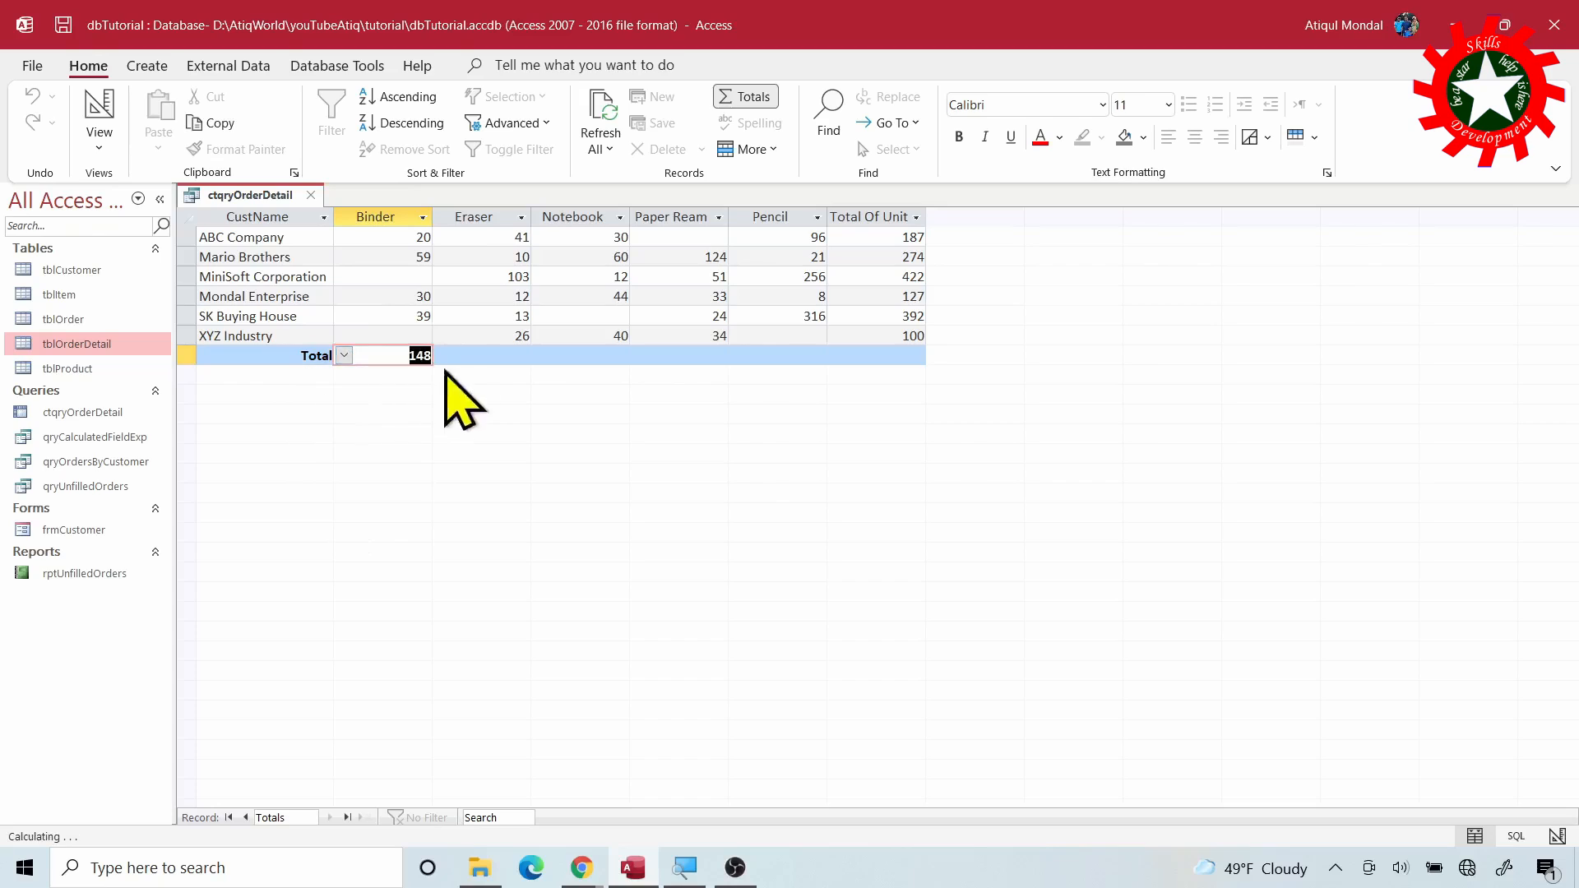
Set the Total row to Sum for the Eraser, Notebook, Paper Ream and Pencil columns of the crosstab datasheet.
click(493, 354)
click(443, 355)
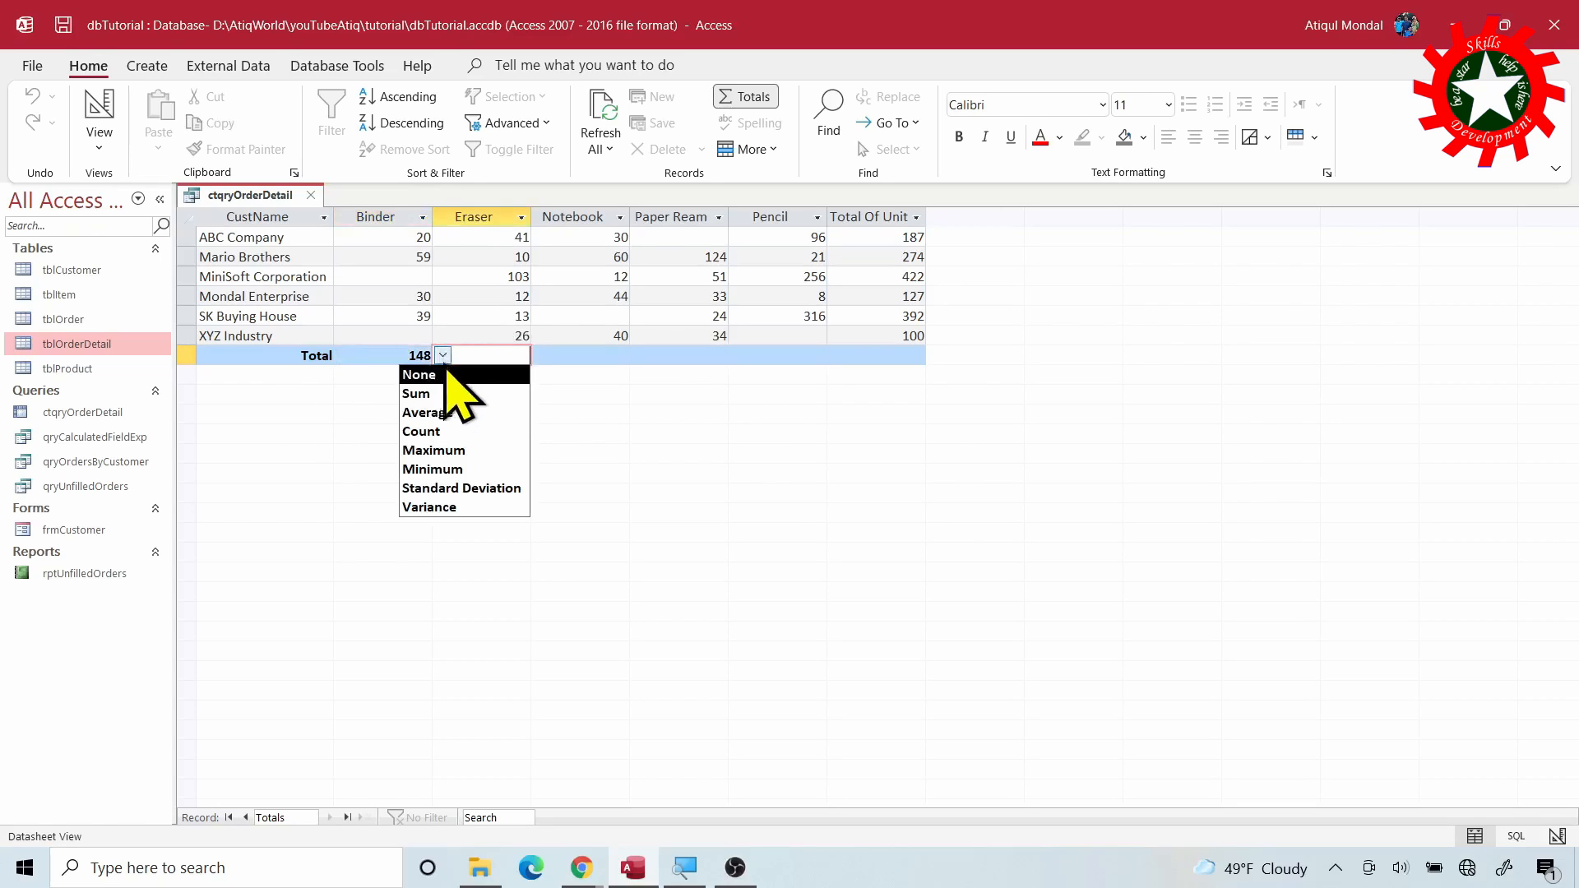
click(453, 392)
click(564, 355)
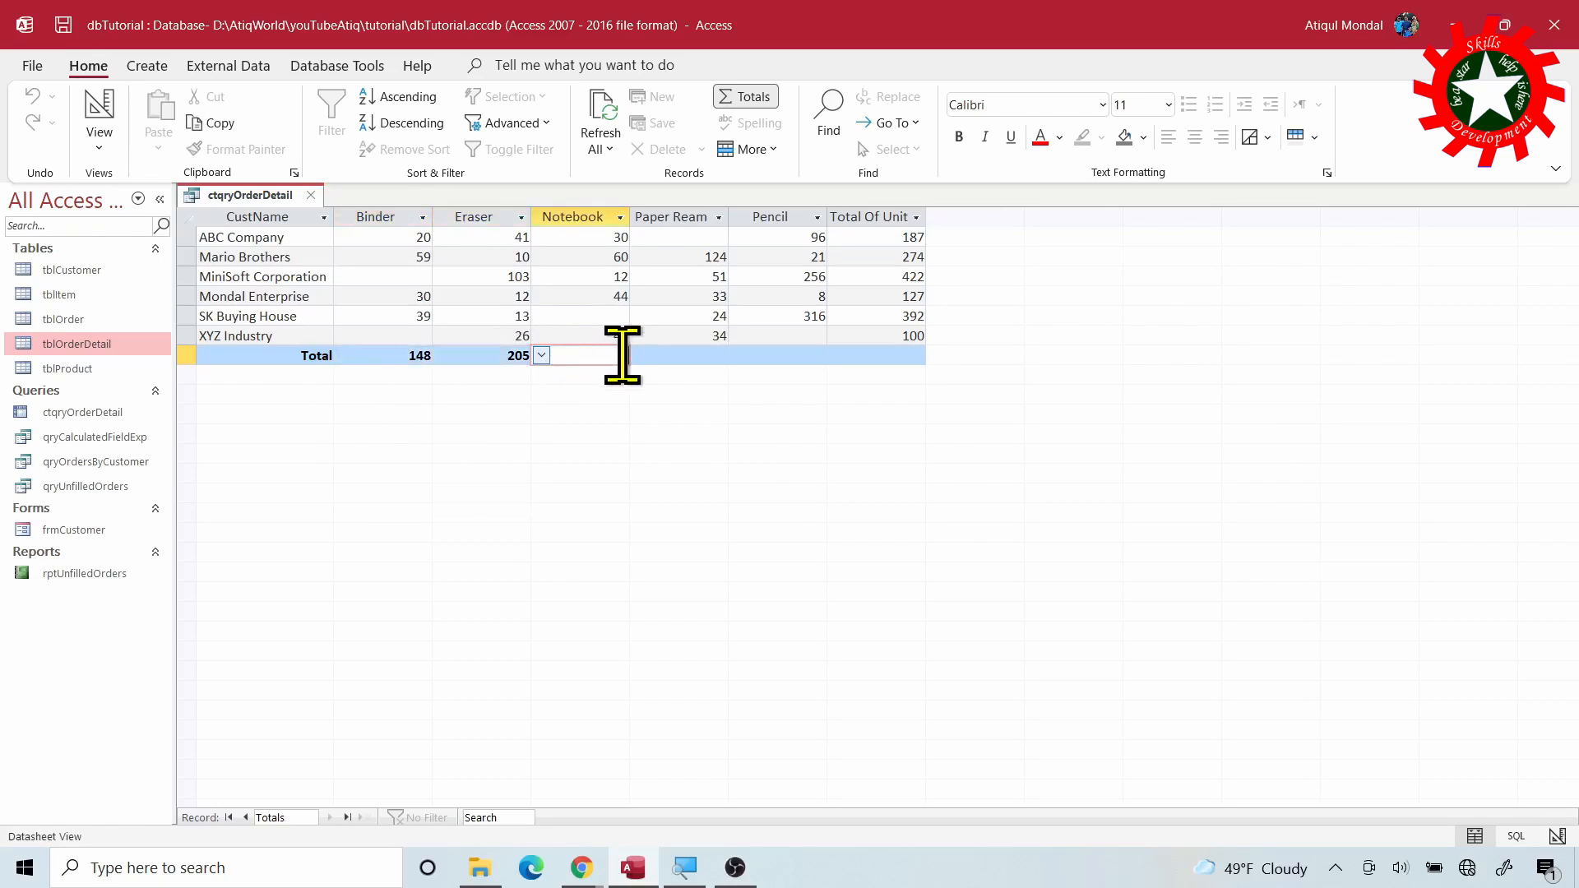
click(541, 355)
click(543, 397)
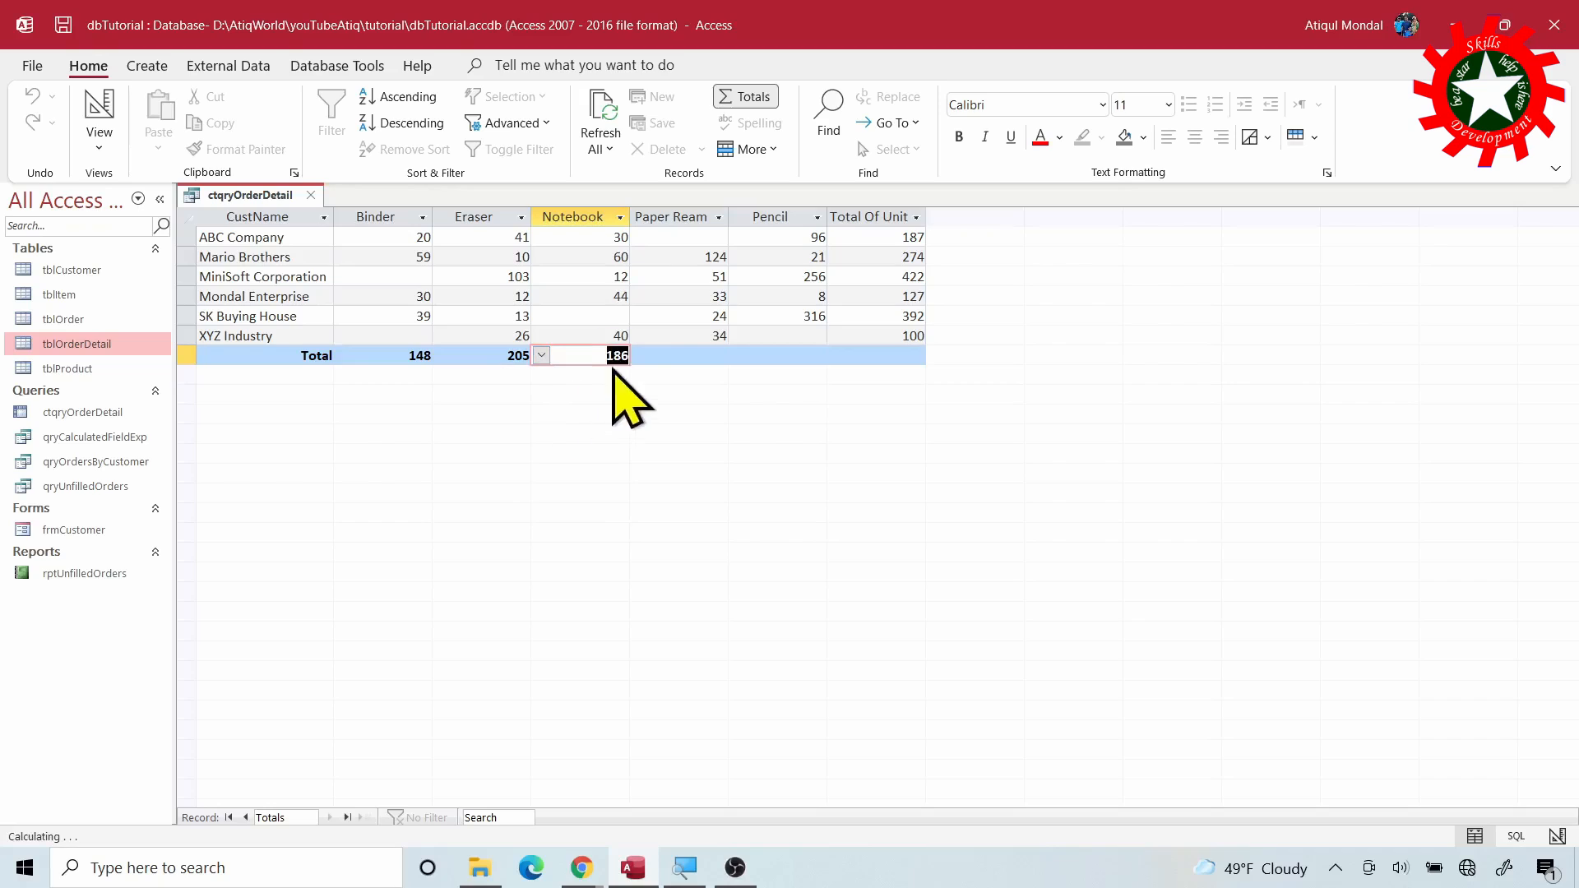
click(648, 357)
click(621, 395)
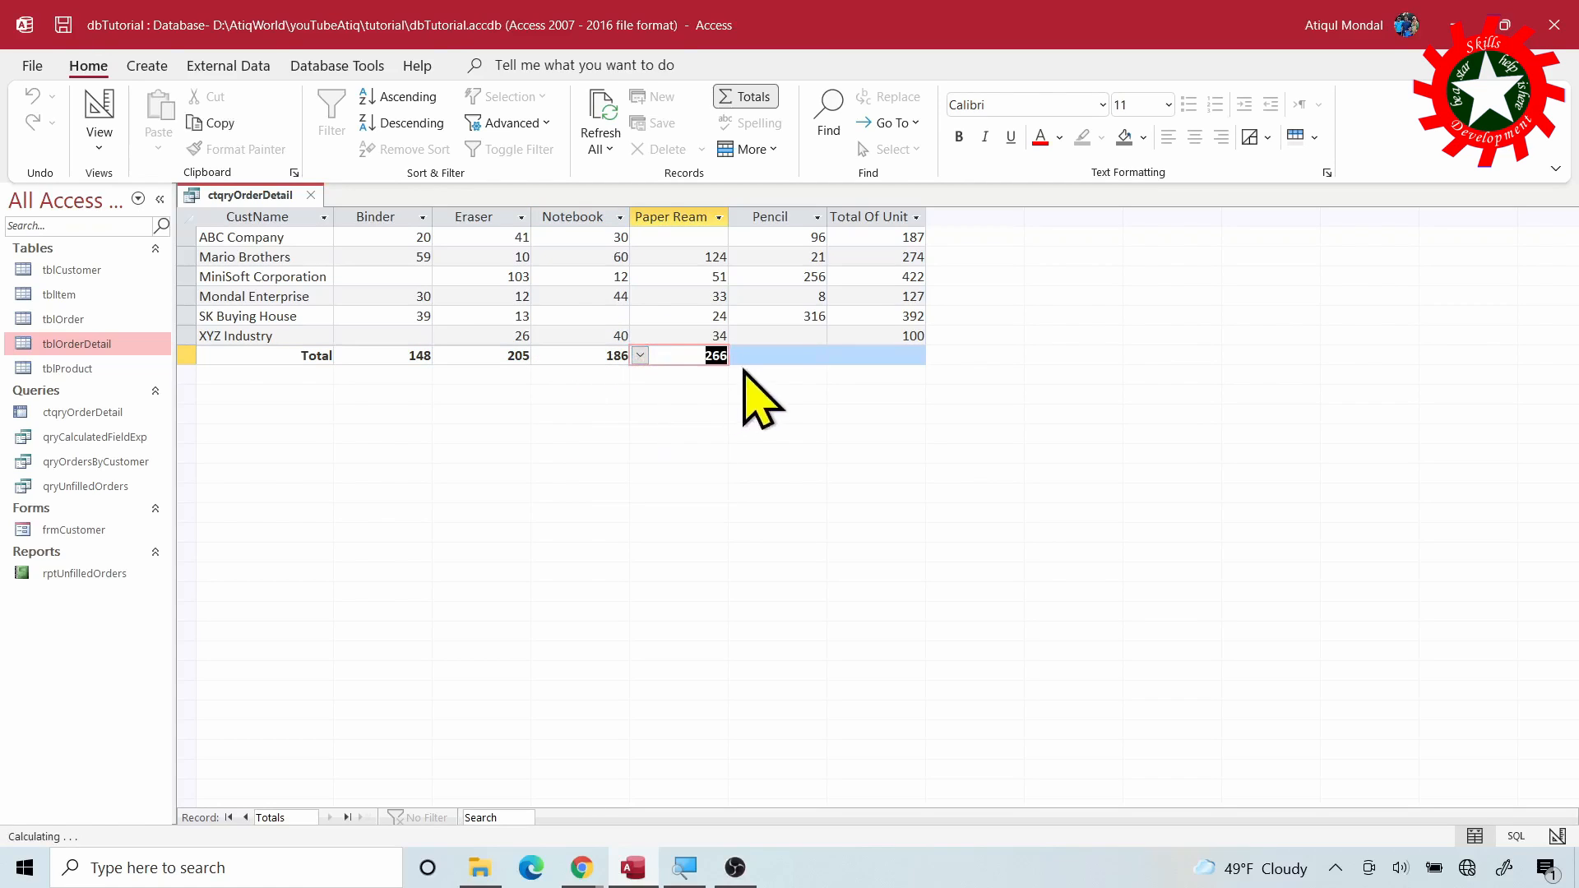
click(760, 355)
click(738, 355)
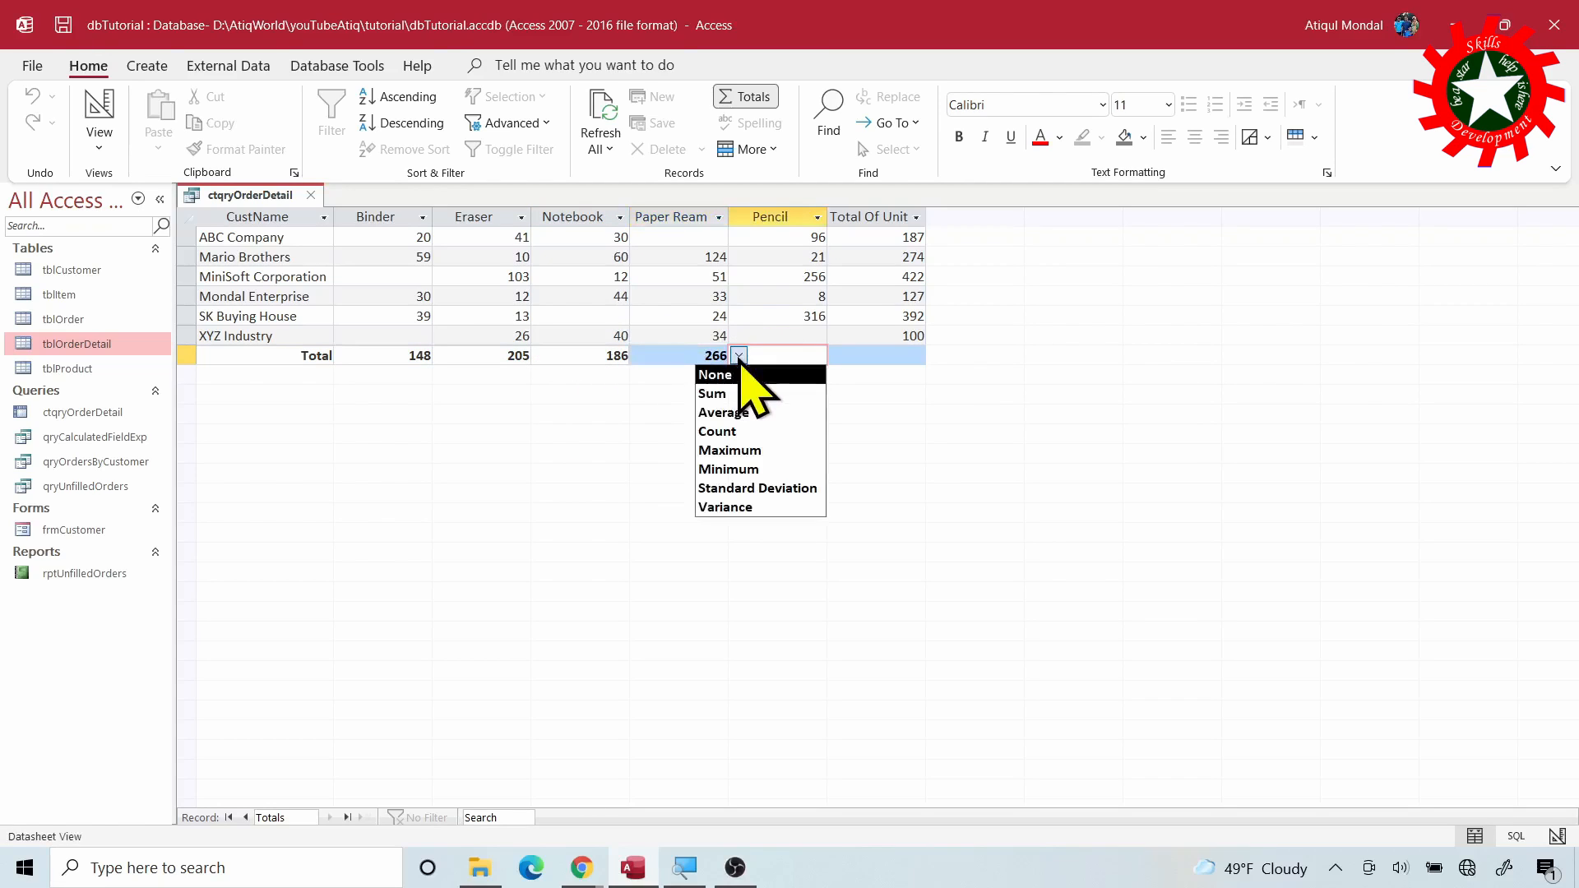
click(758, 392)
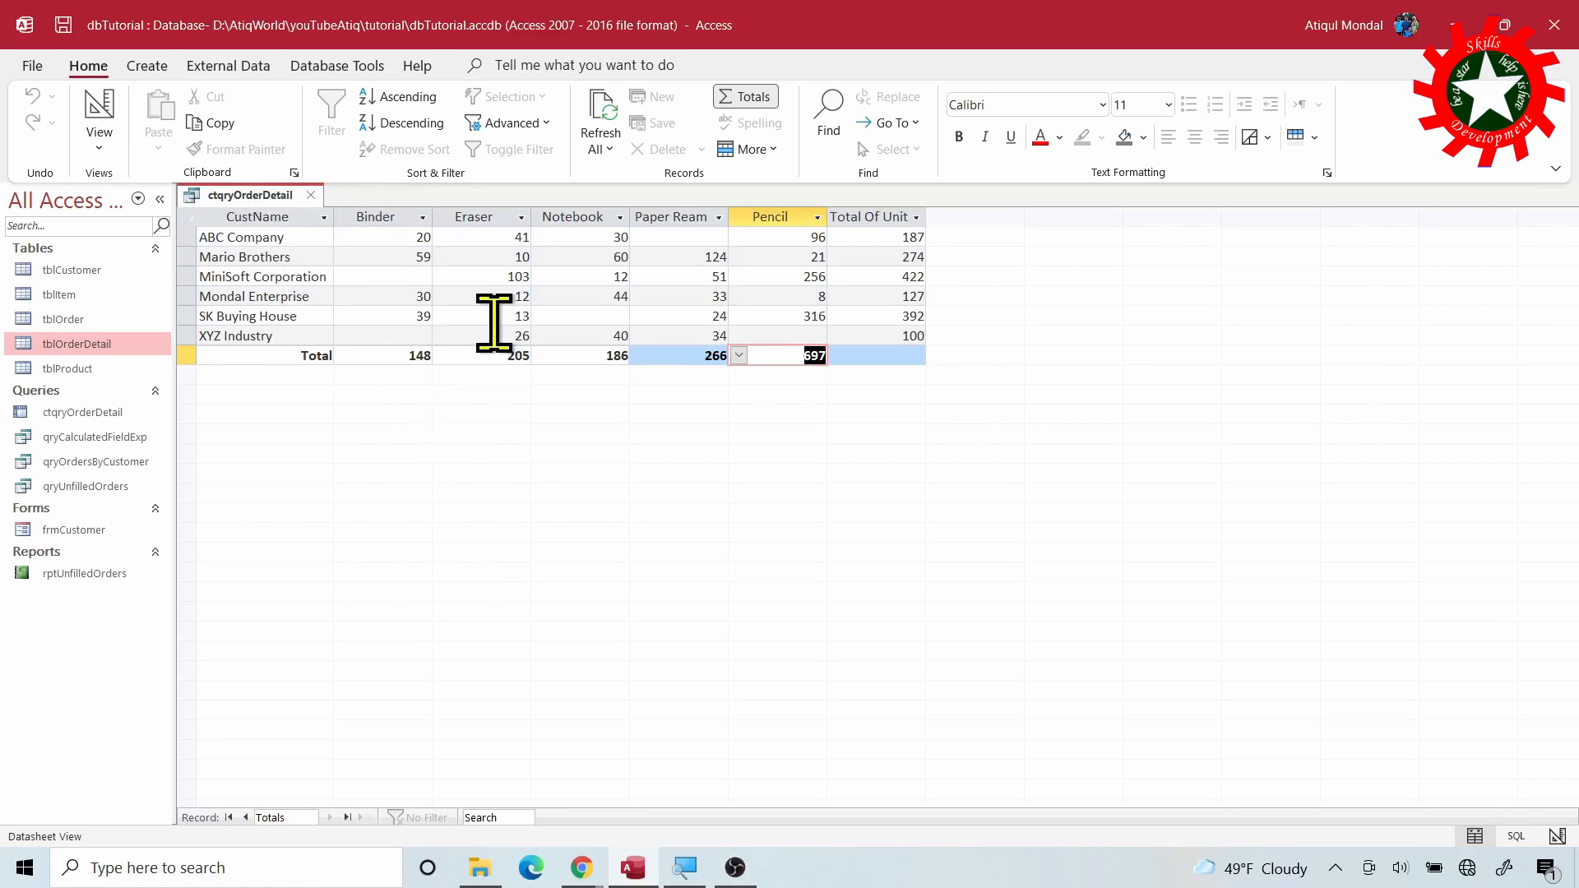
Close and reopen ctqryOrderDetail, move the CustName column in front of Binder, and close the query again.
click(313, 196)
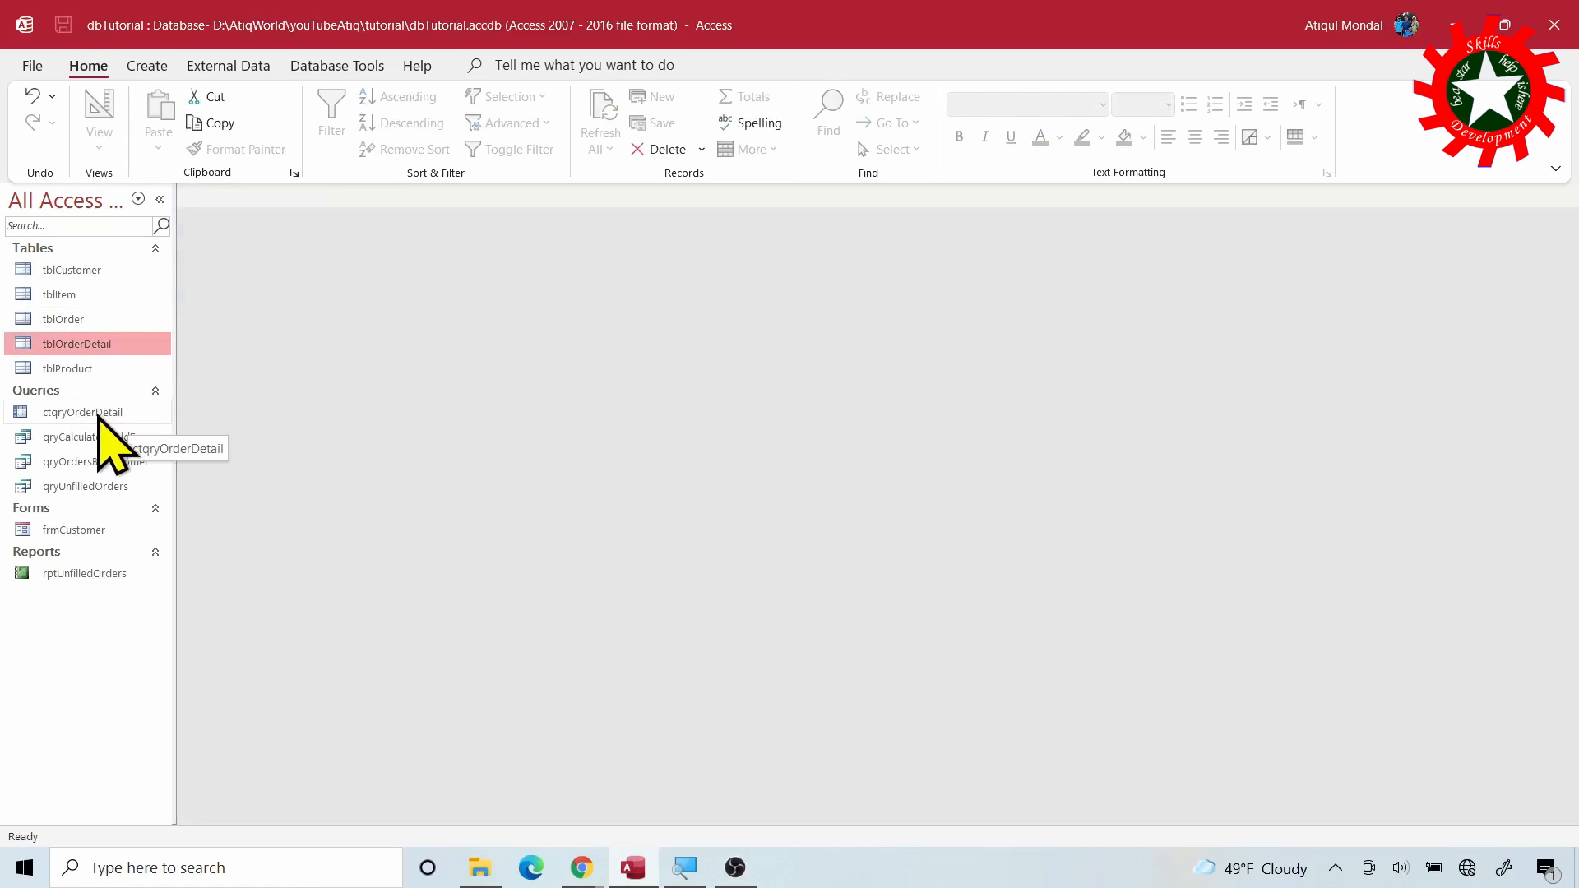
double_click(92, 413)
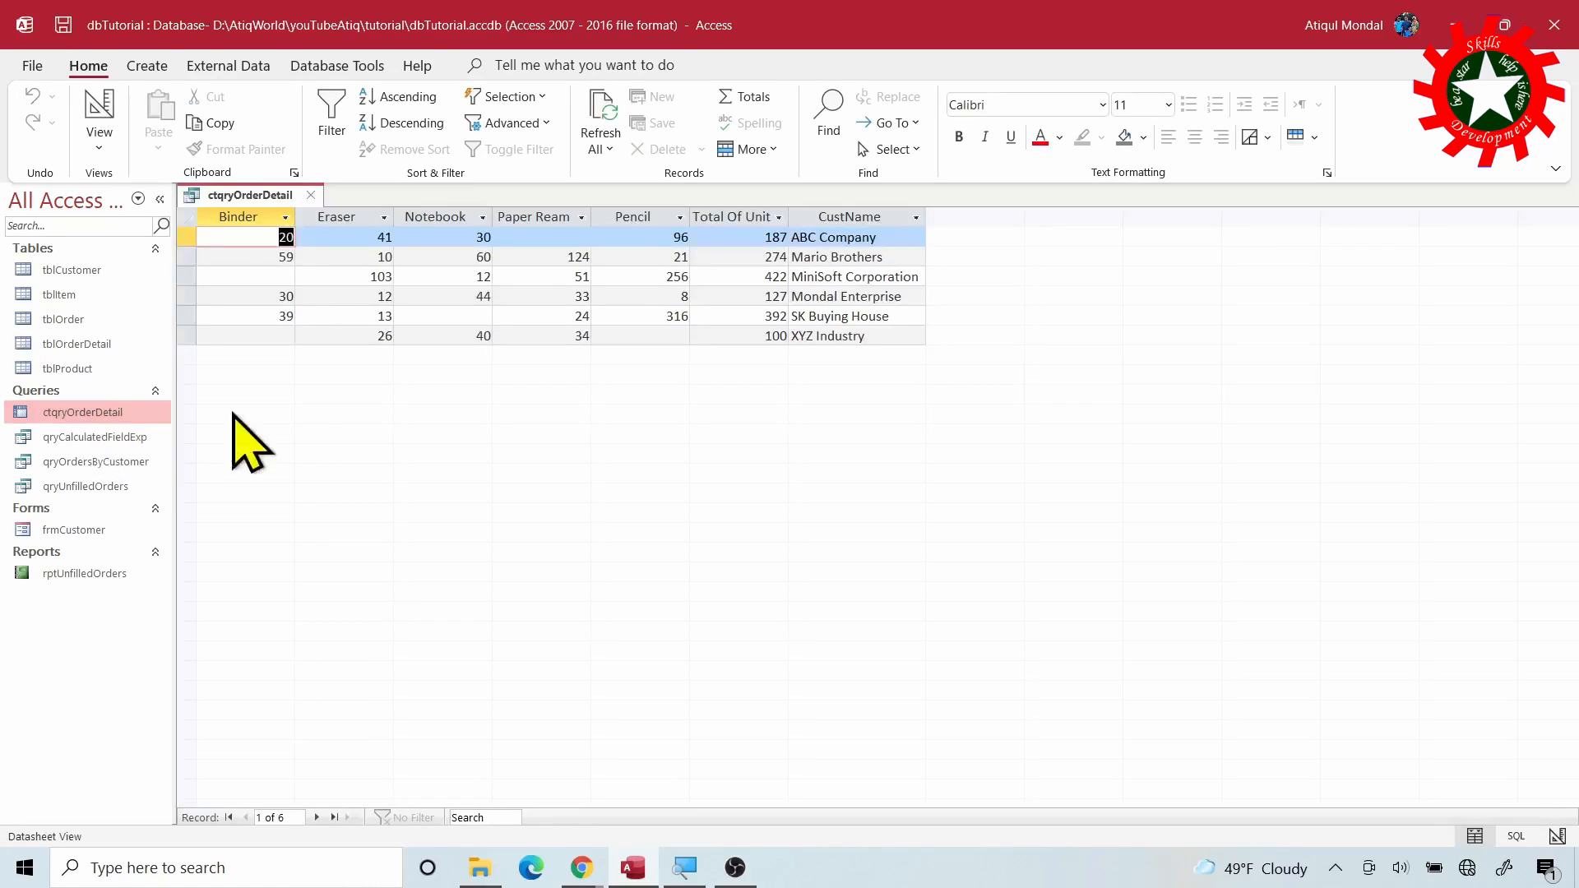
click(857, 210)
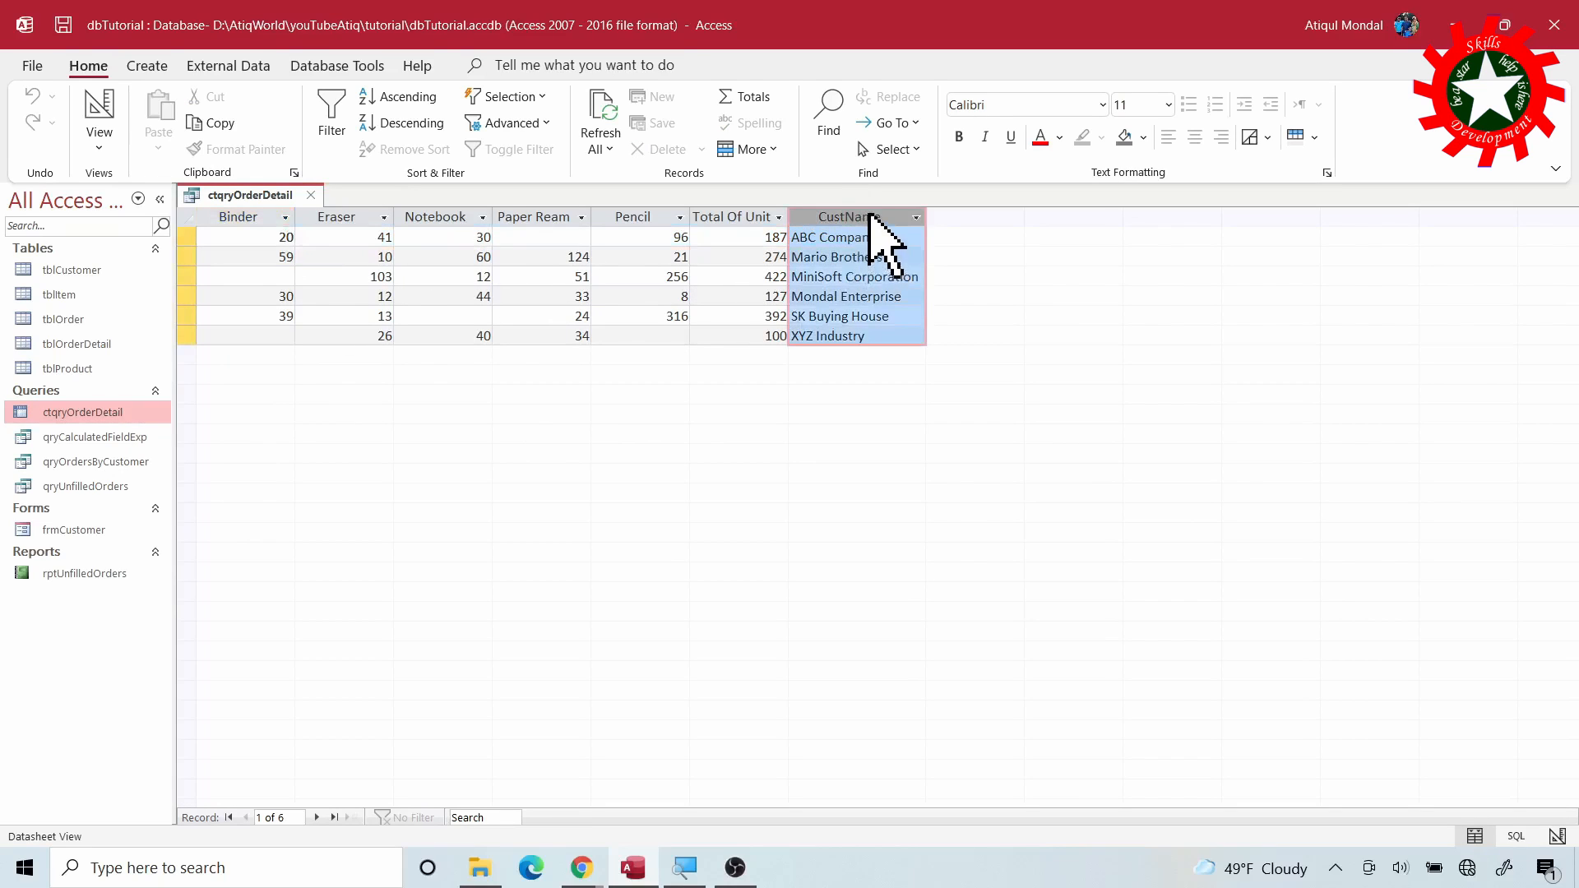
drag(871, 215, 271, 224)
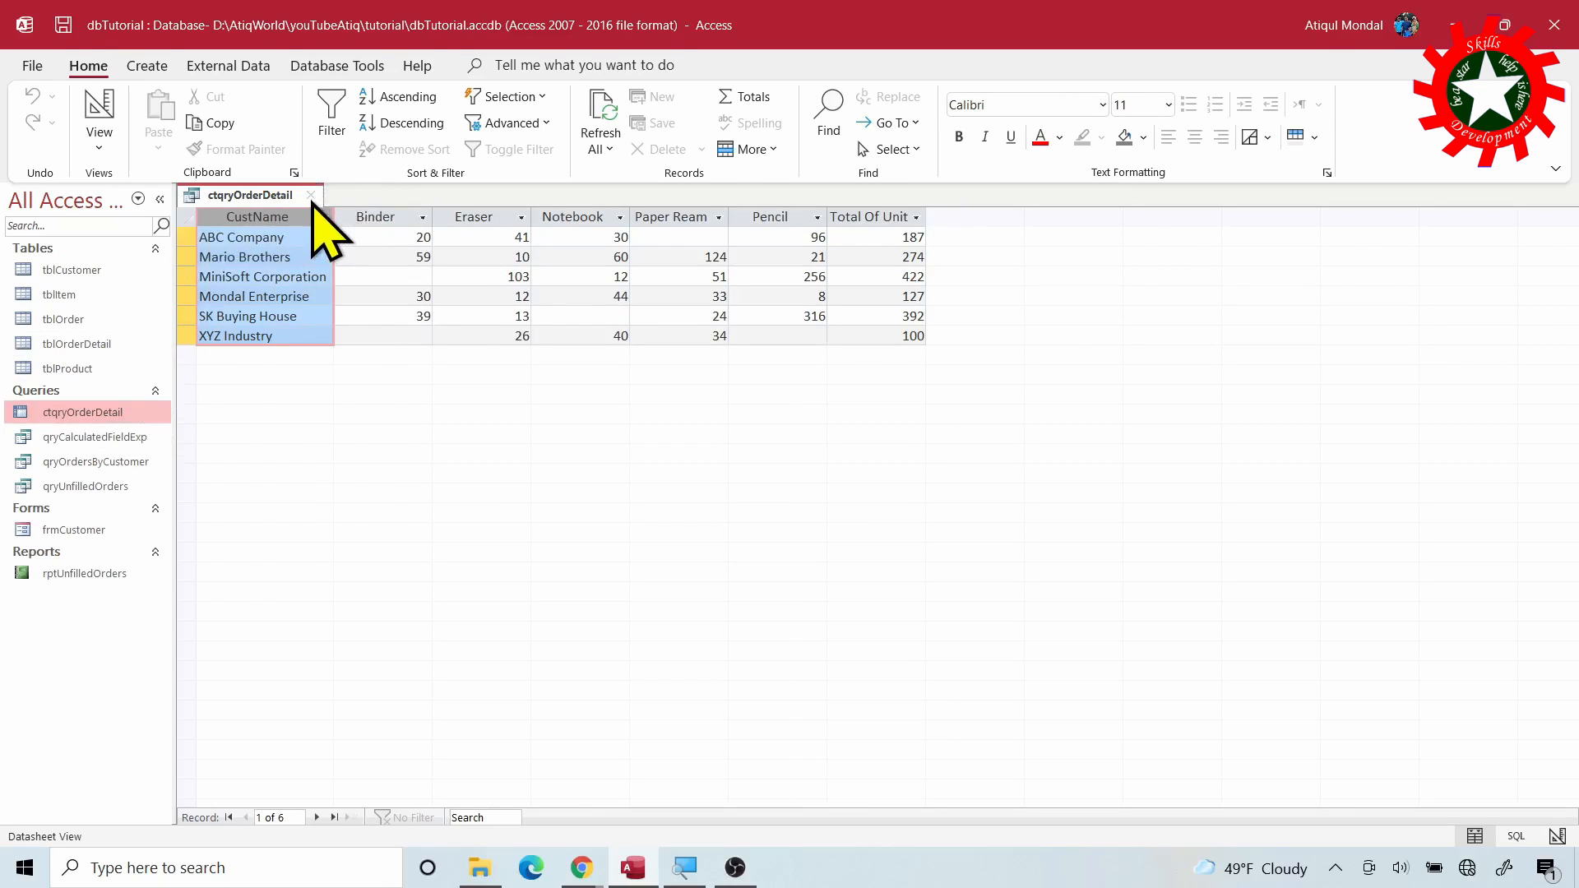
click(311, 195)
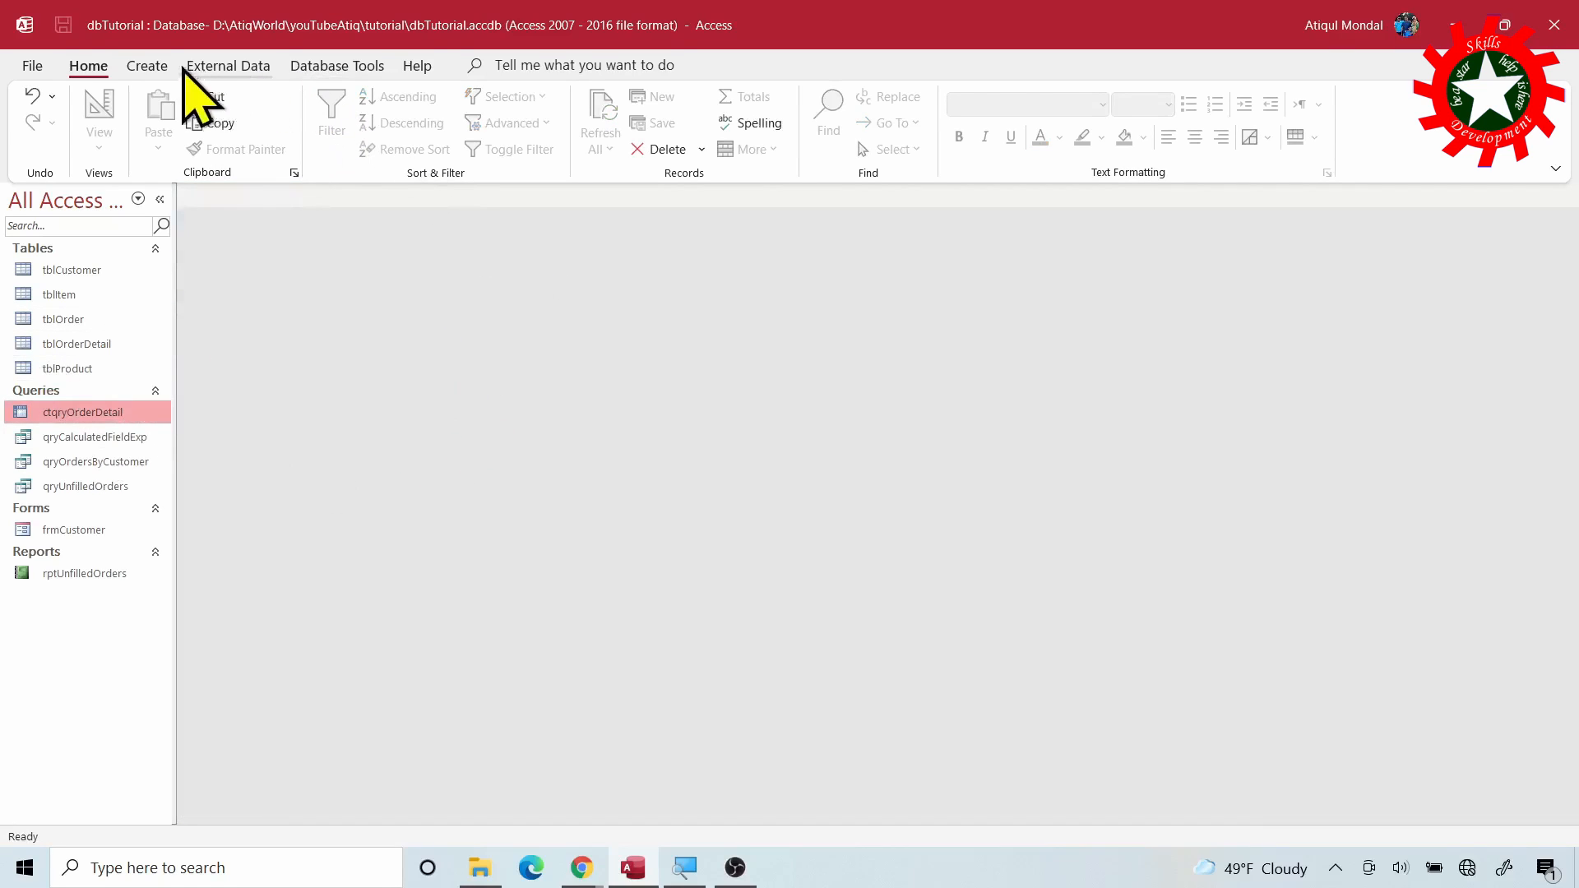
Start a blank query in Design view and open the tblItem table to examine its fields.
click(156, 66)
click(341, 132)
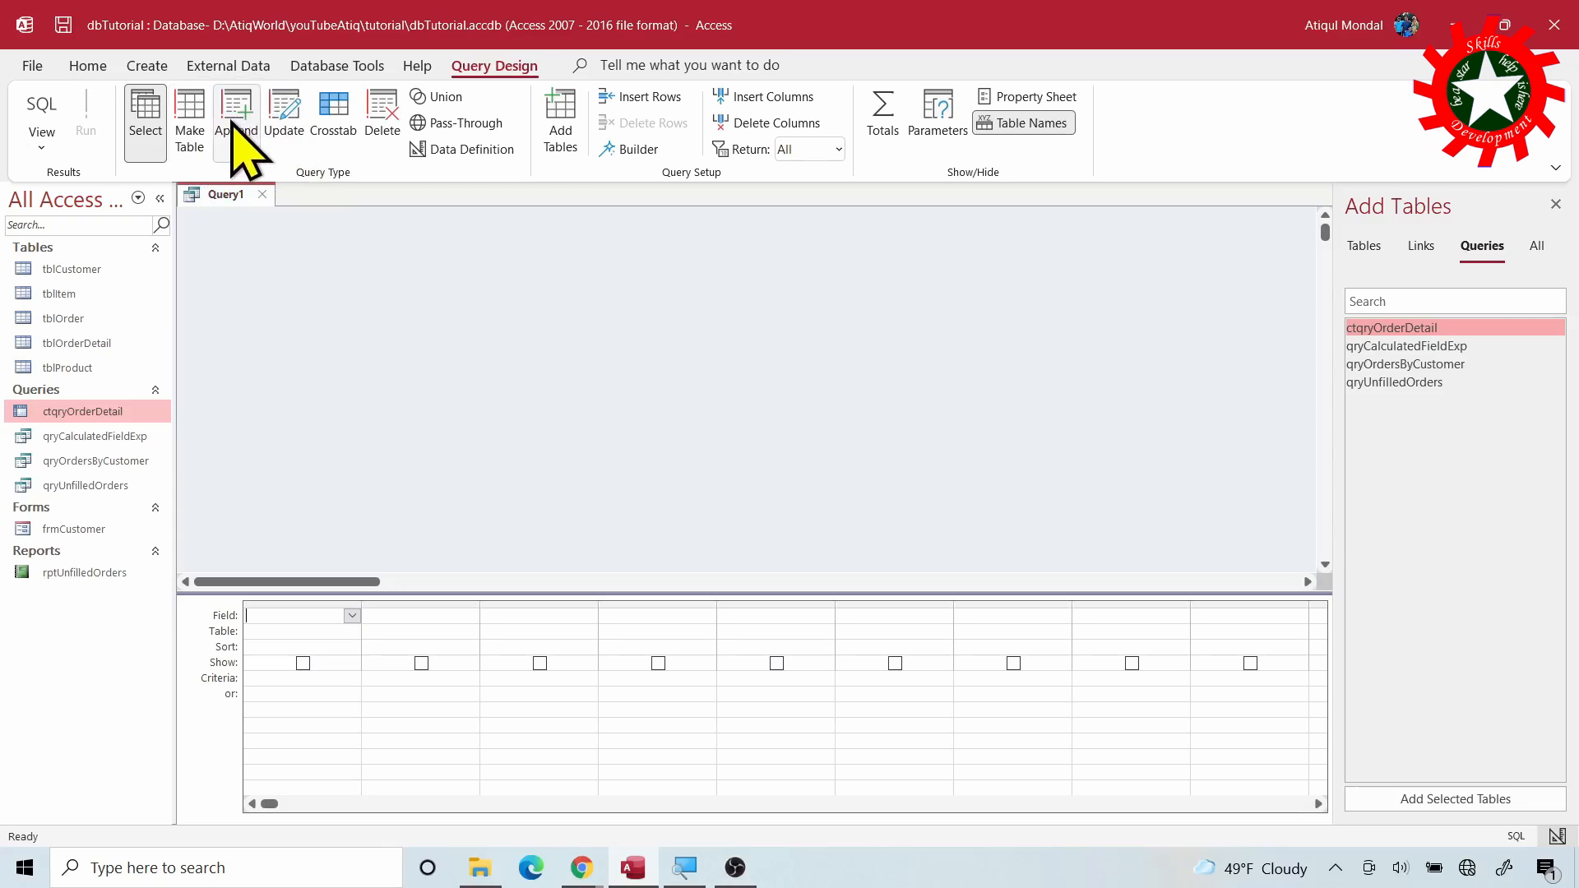
double_click(67, 295)
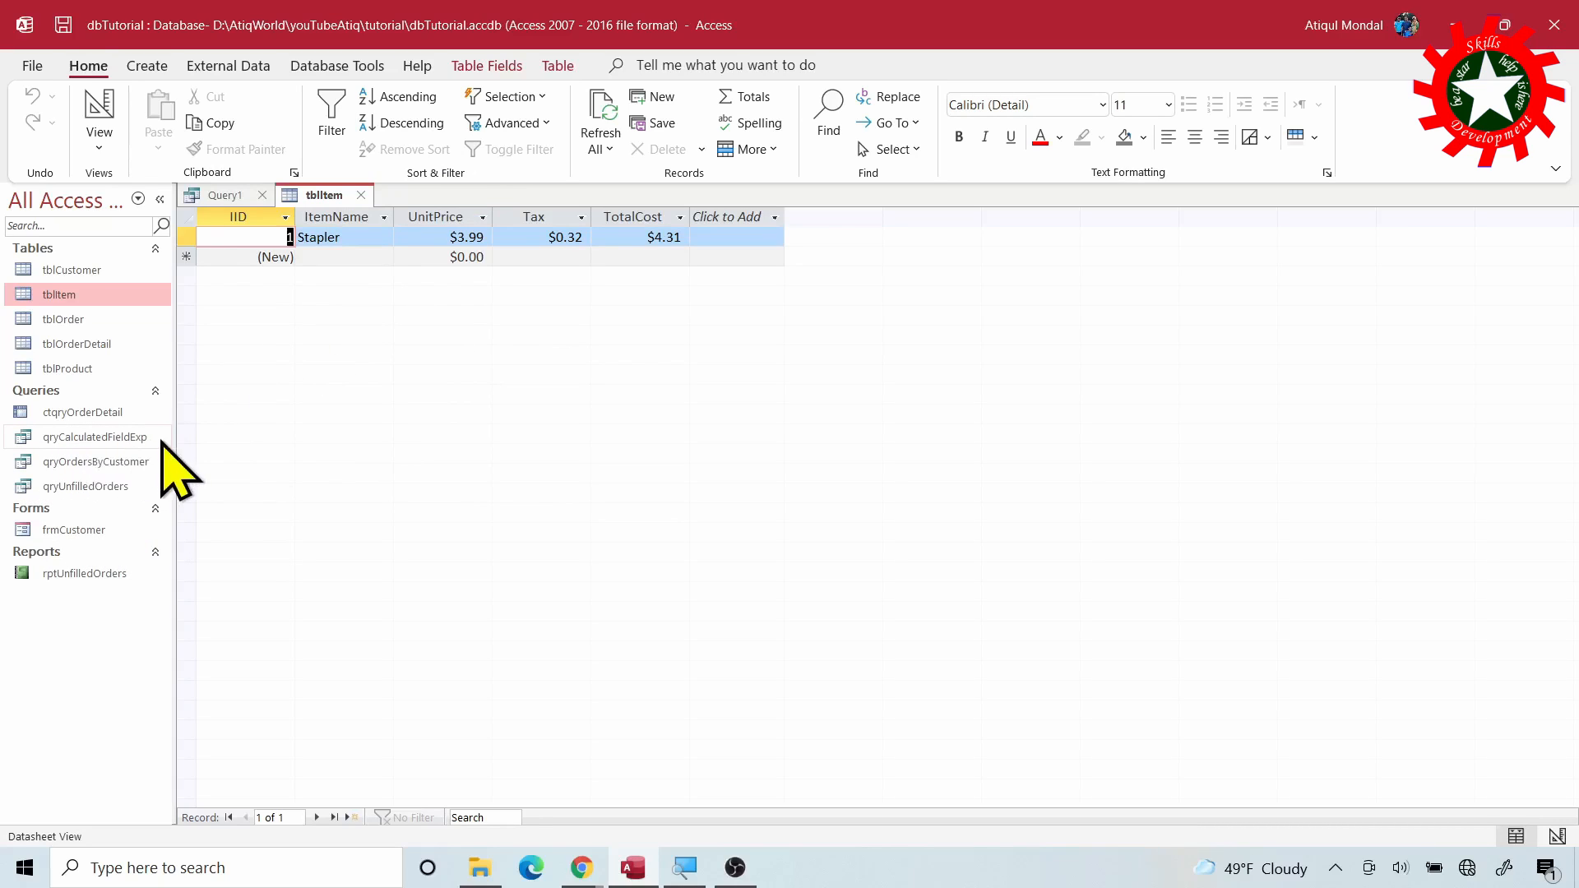
Set the UnitPrice of the first Notebook record in qryCalculatedFieldExp to $2.99, then close and reopen the query.
double_click(106, 438)
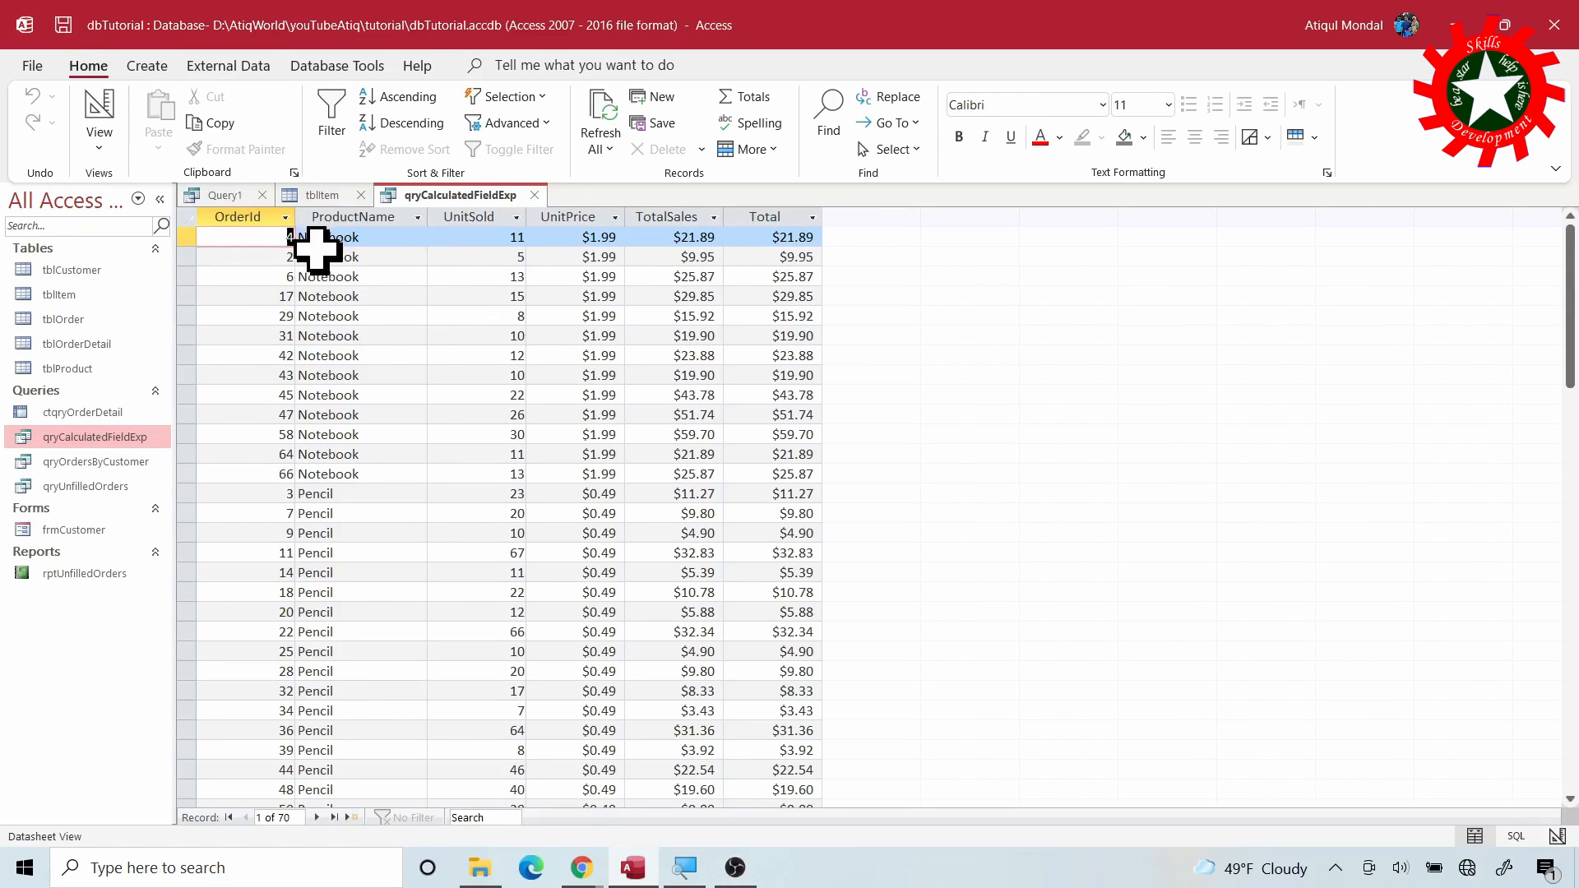
click(597, 238)
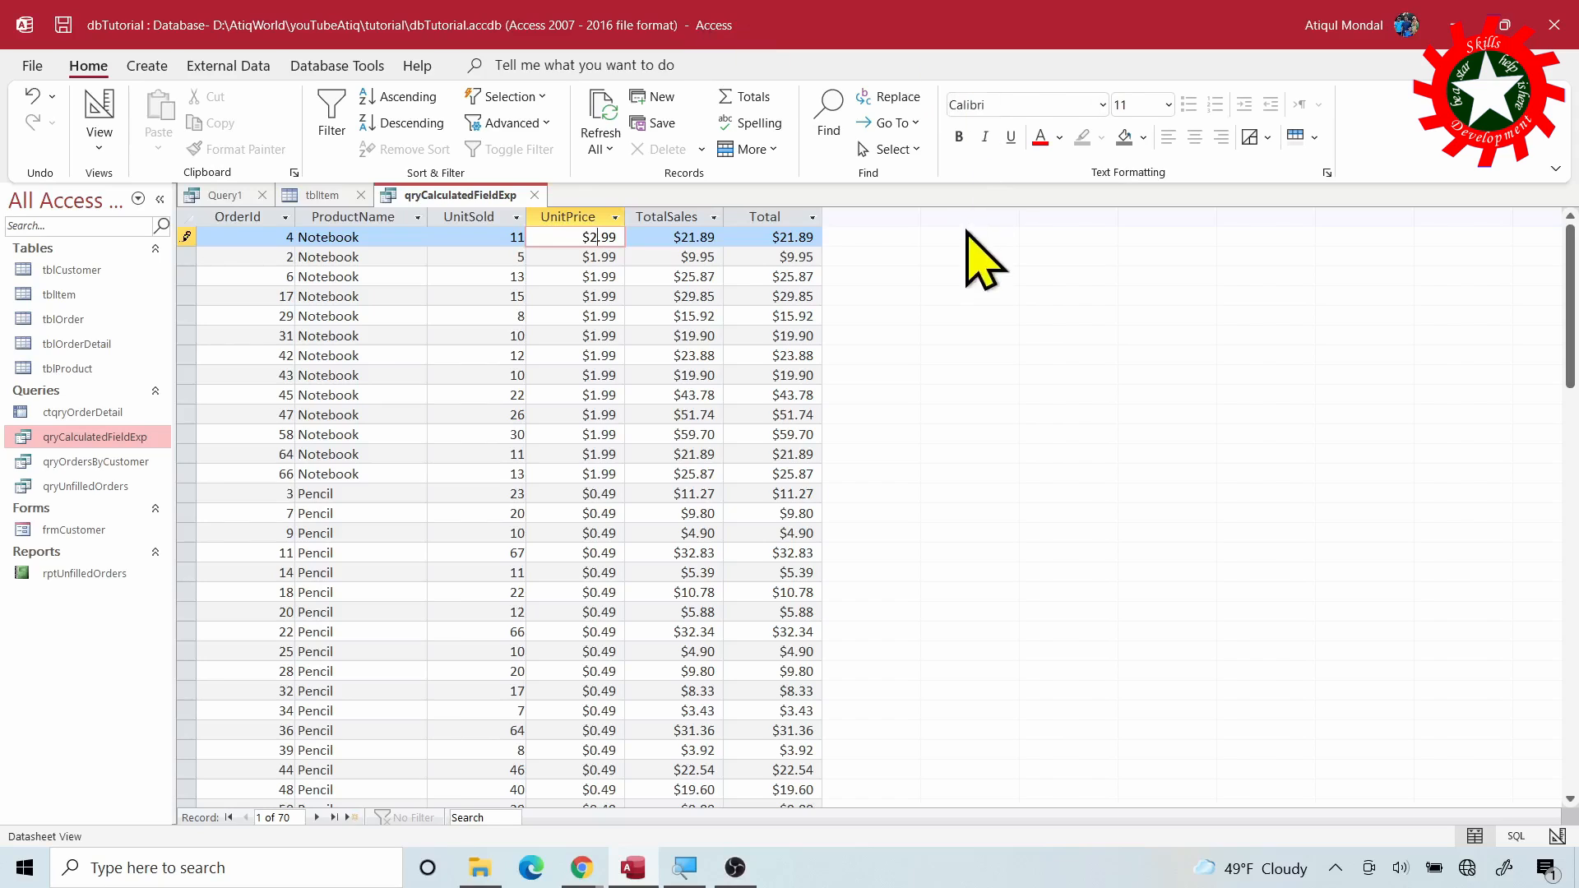
click(535, 195)
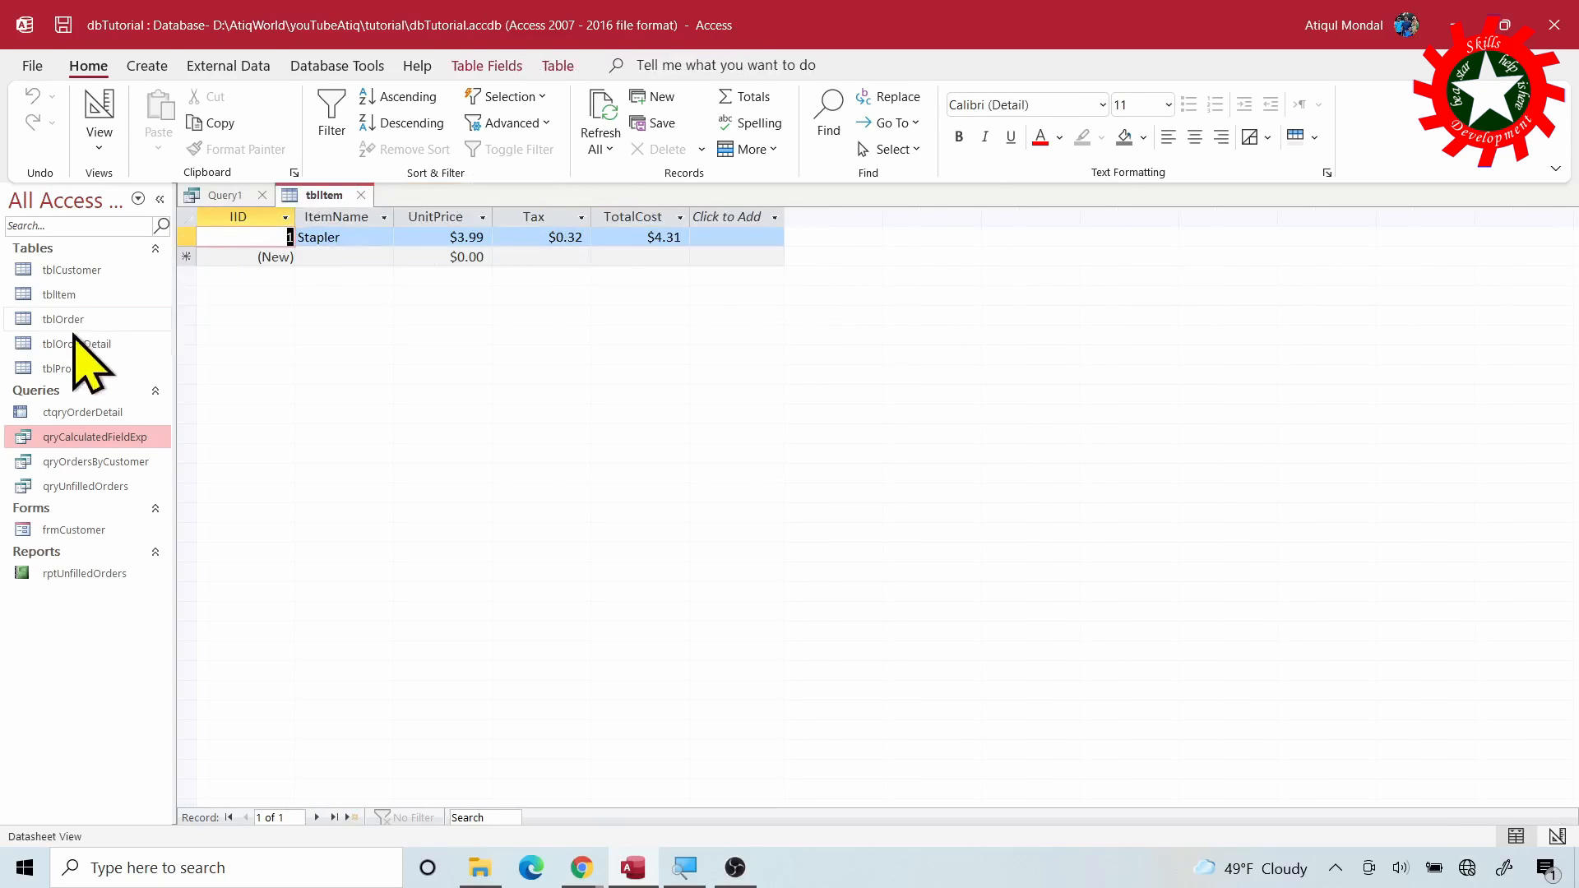
double_click(96, 438)
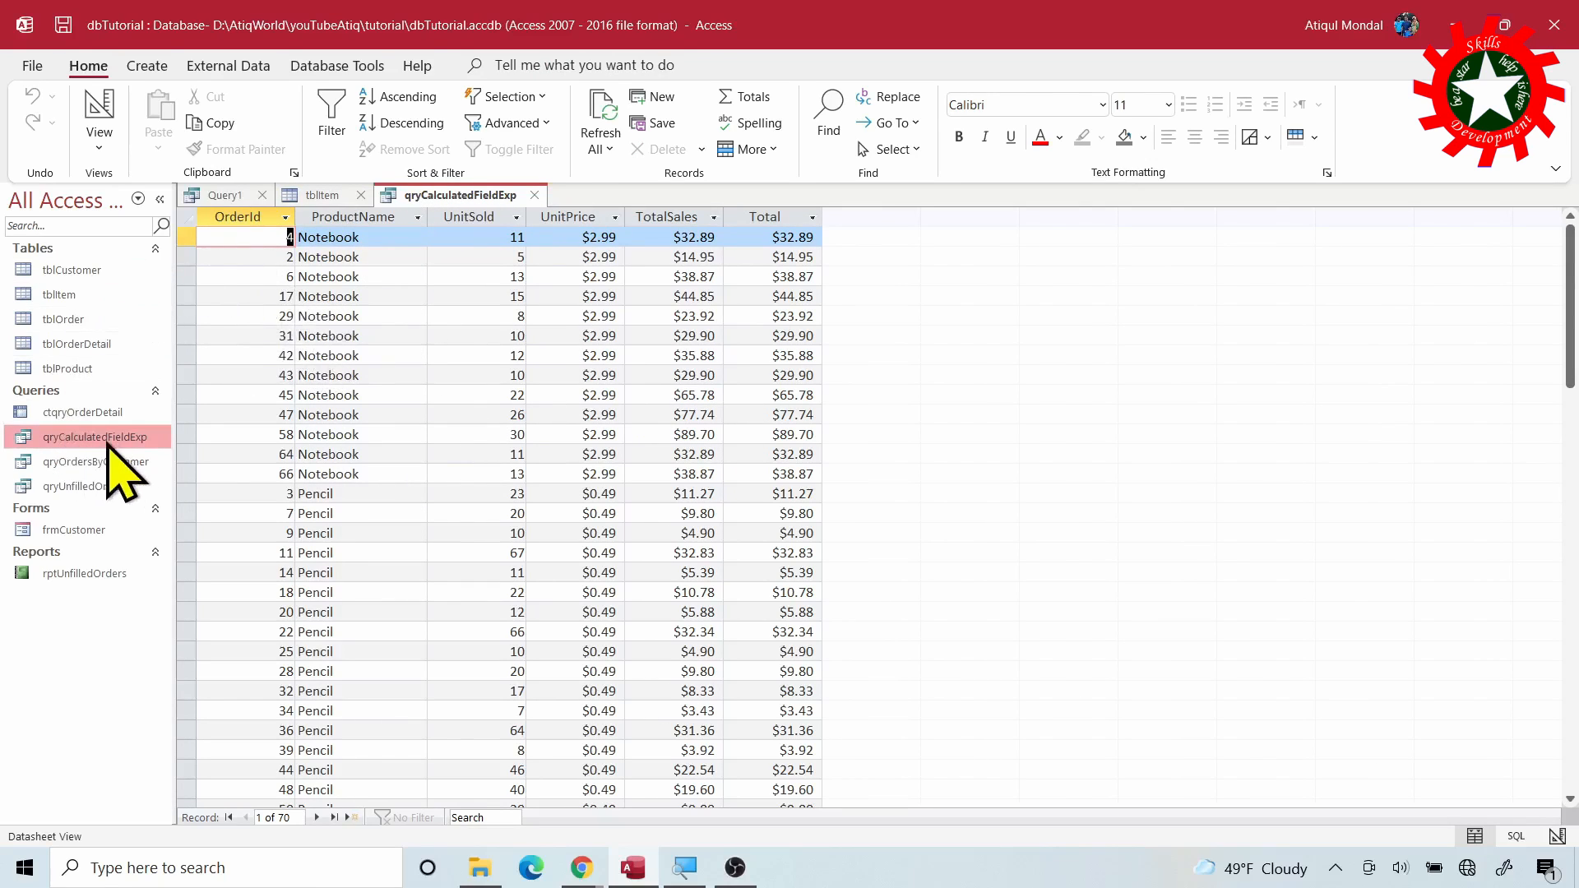
Set the Notebook's UnitPrice in the tblProduct table to $1.99 and close the table.
double_click(76, 370)
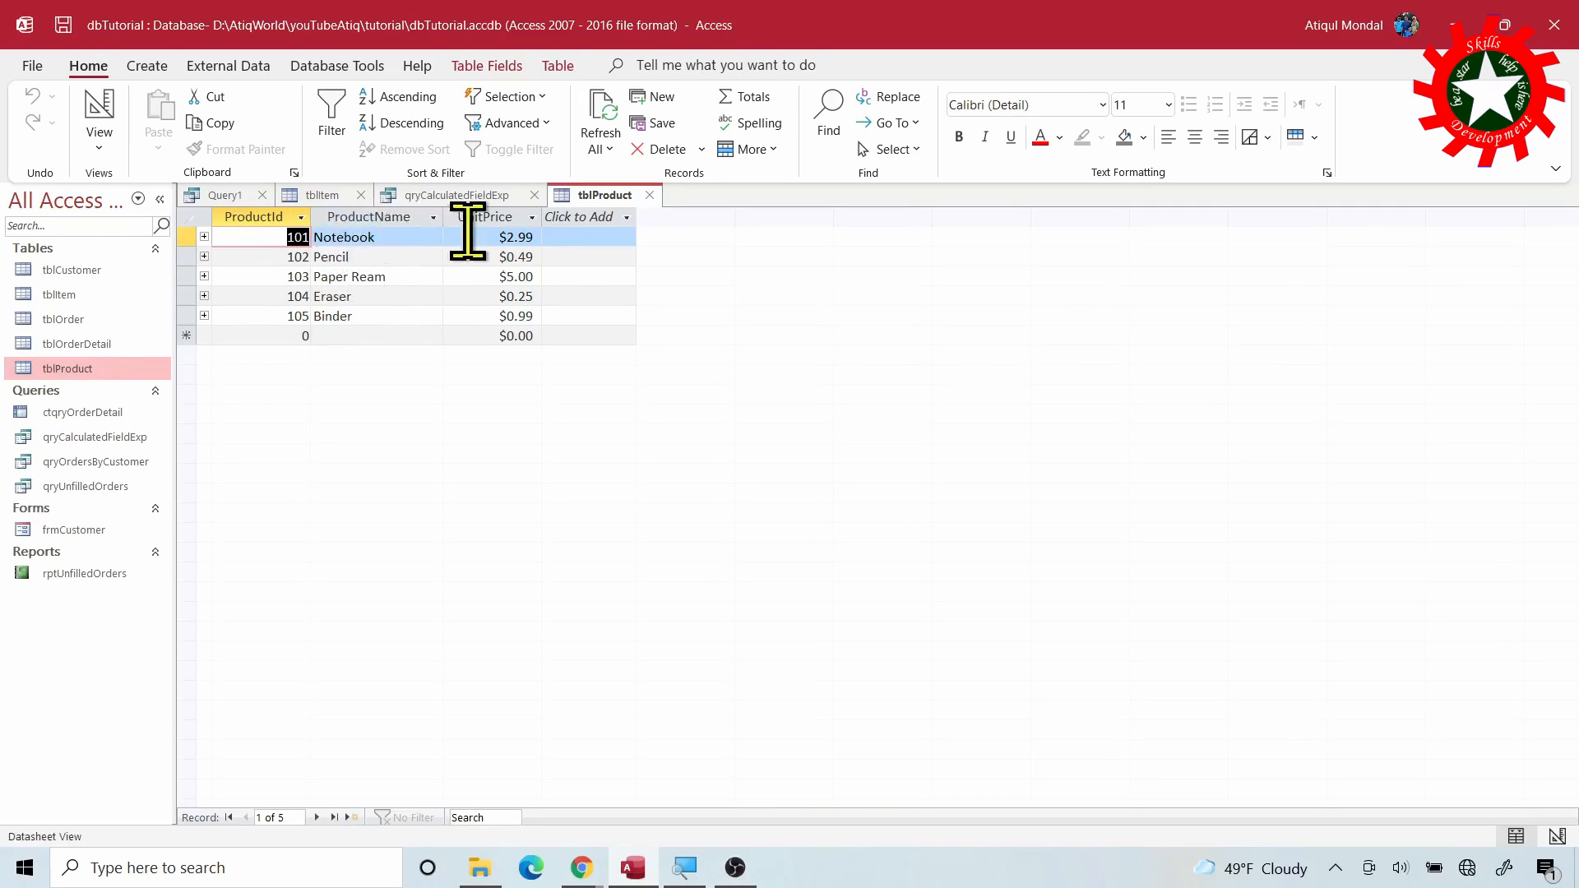
click(517, 236)
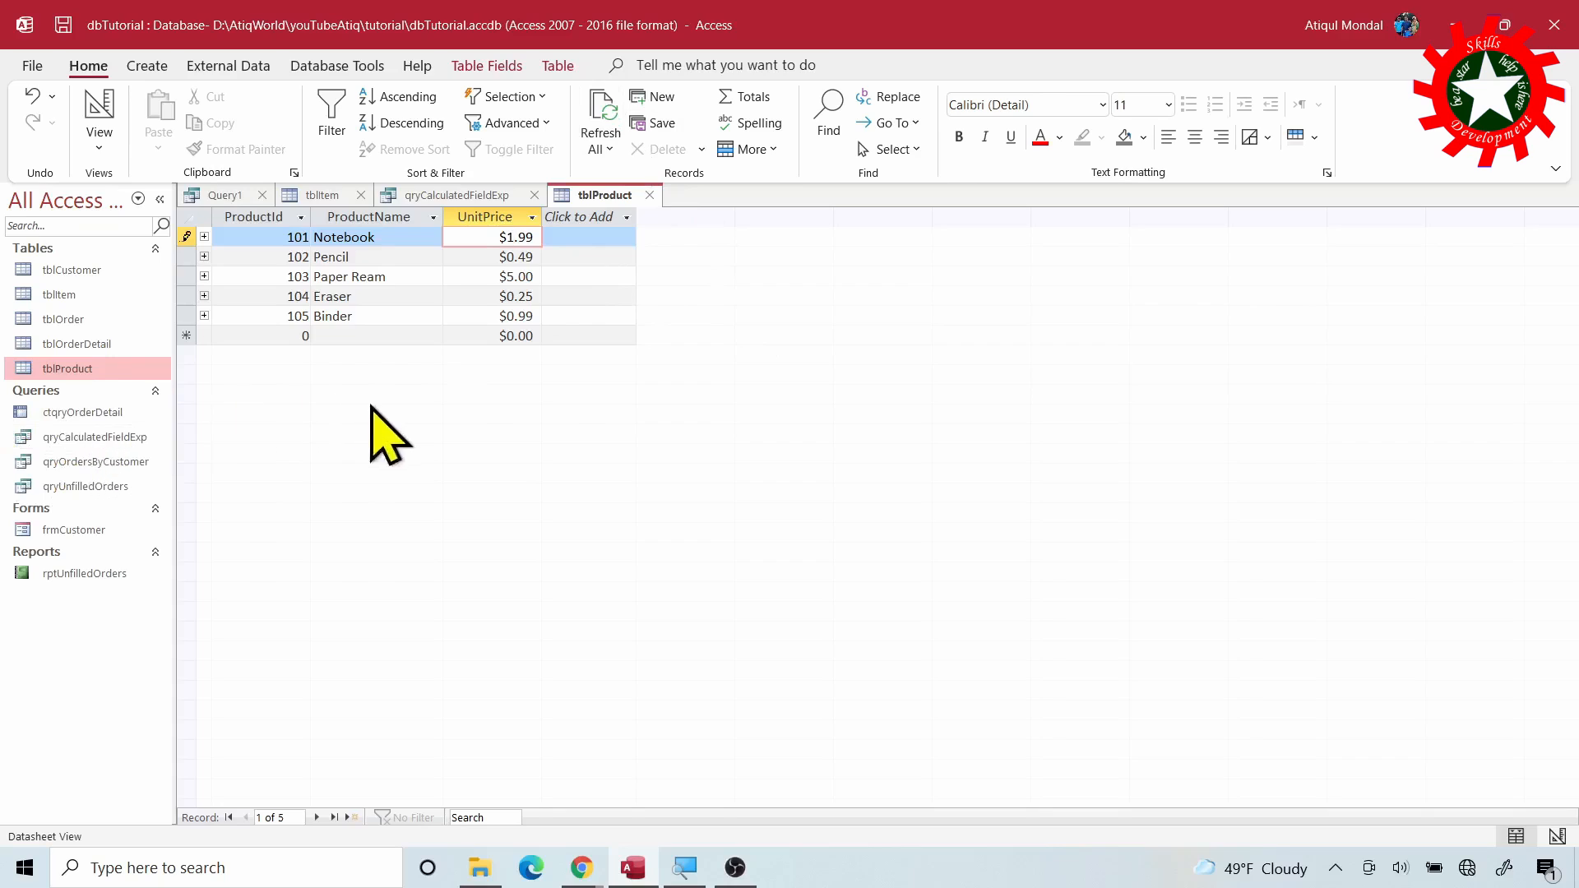
click(653, 196)
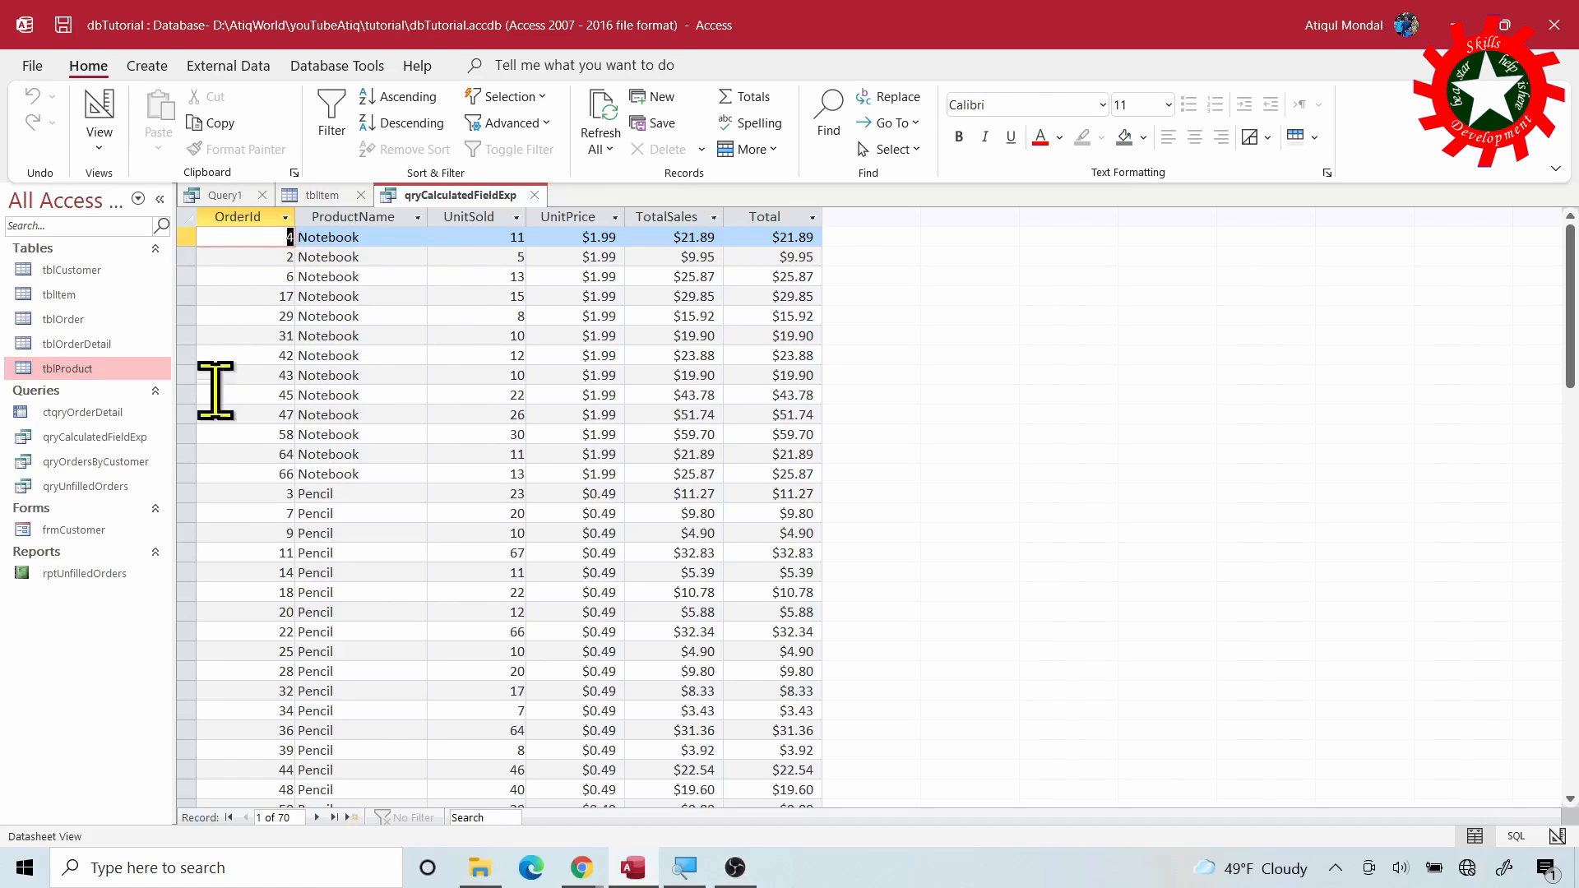
Create a new query in Design view and make it an append query targeting tblItem in the current database.
click(148, 66)
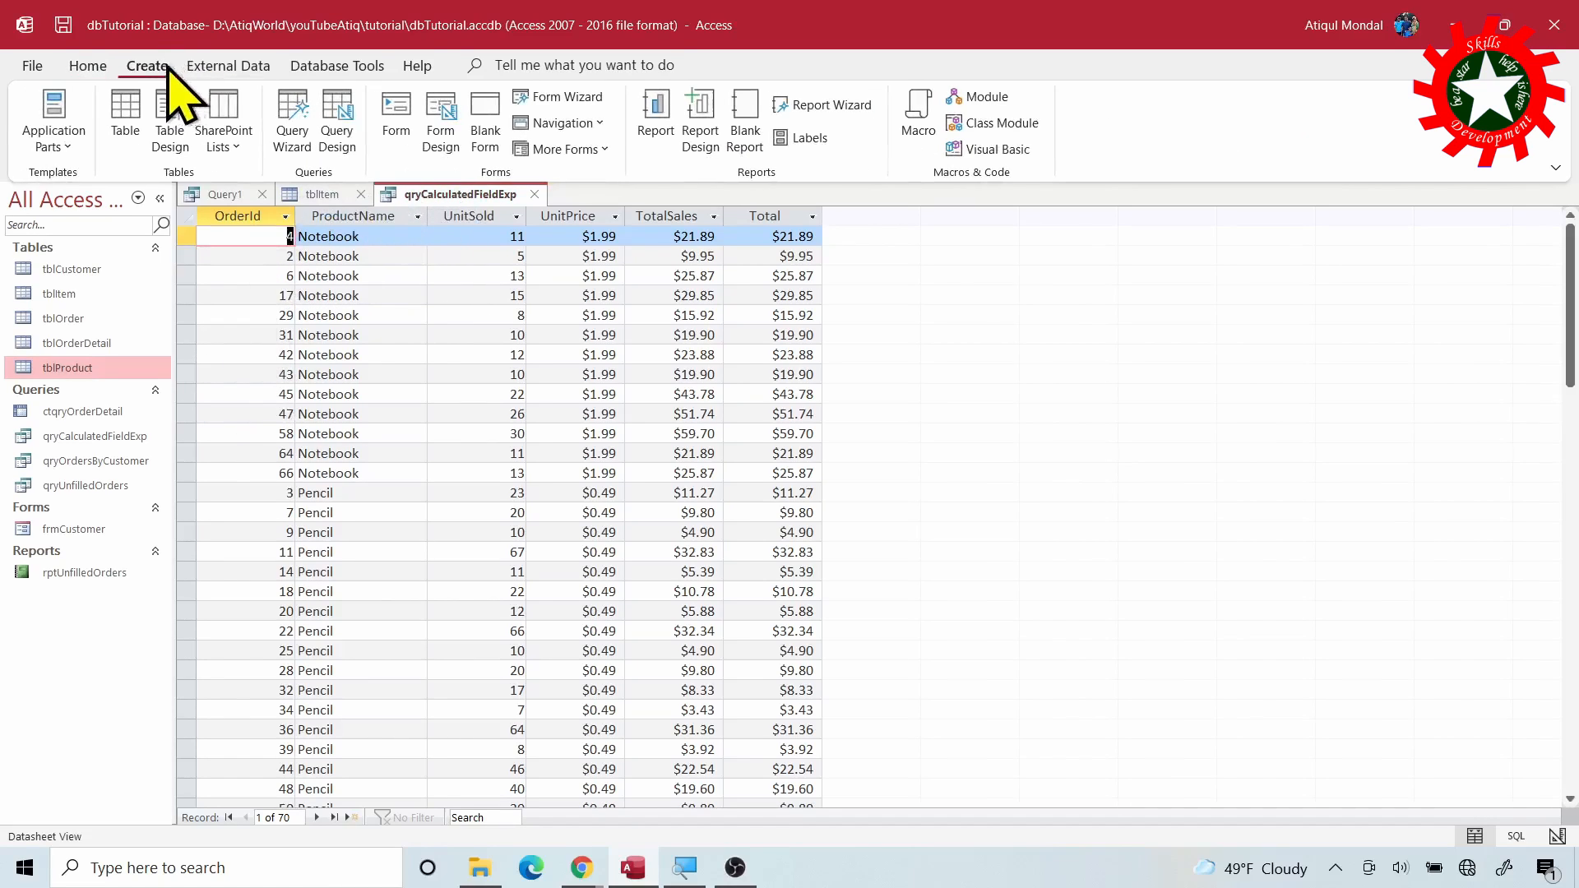
click(341, 132)
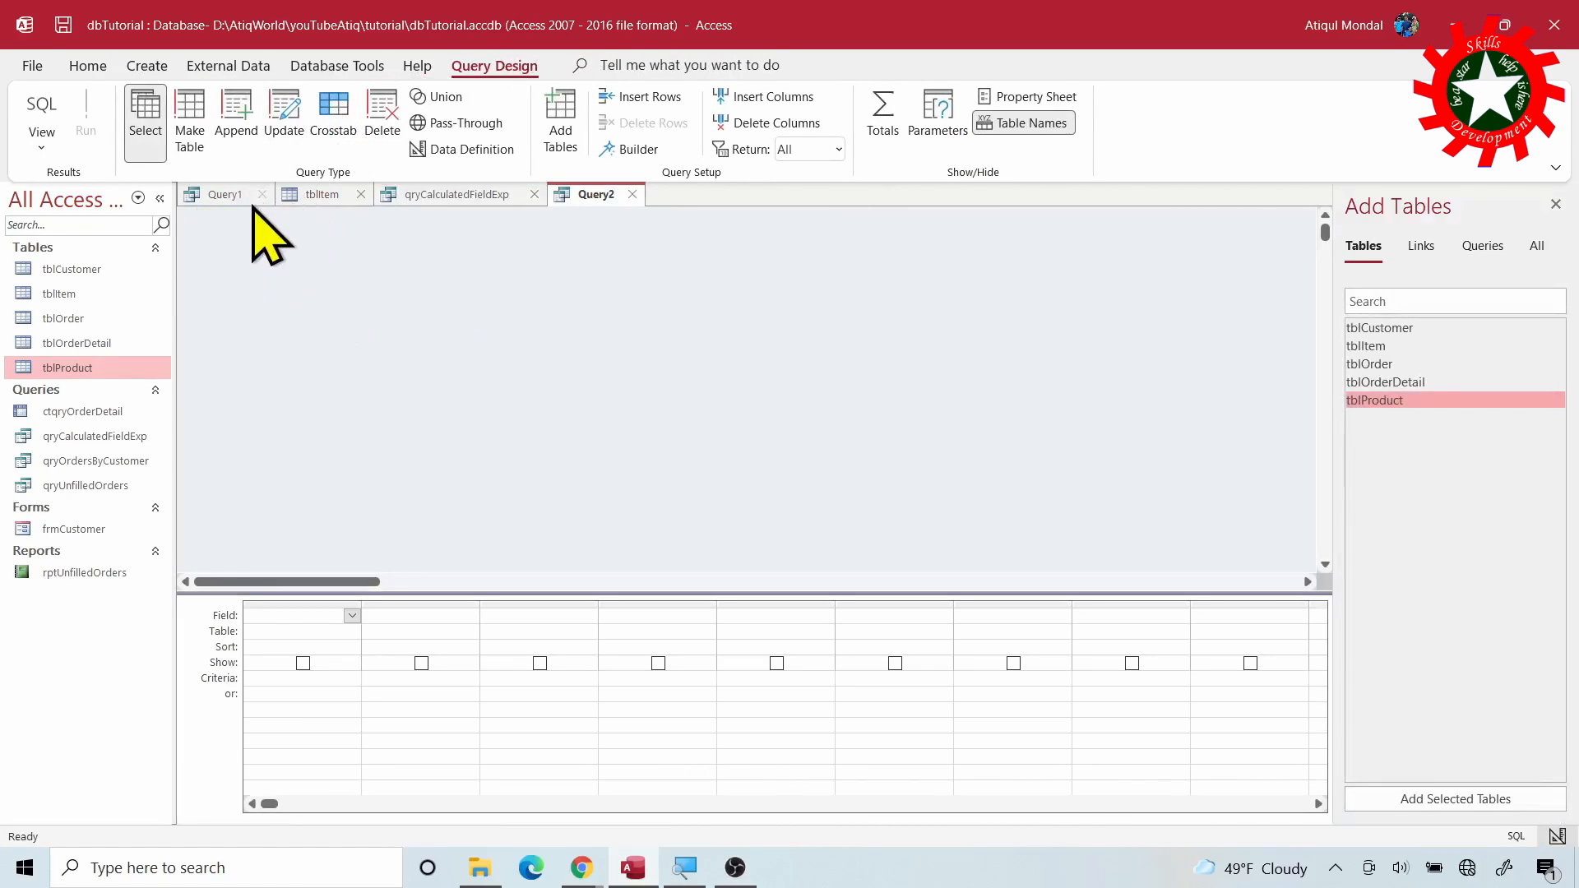
click(232, 116)
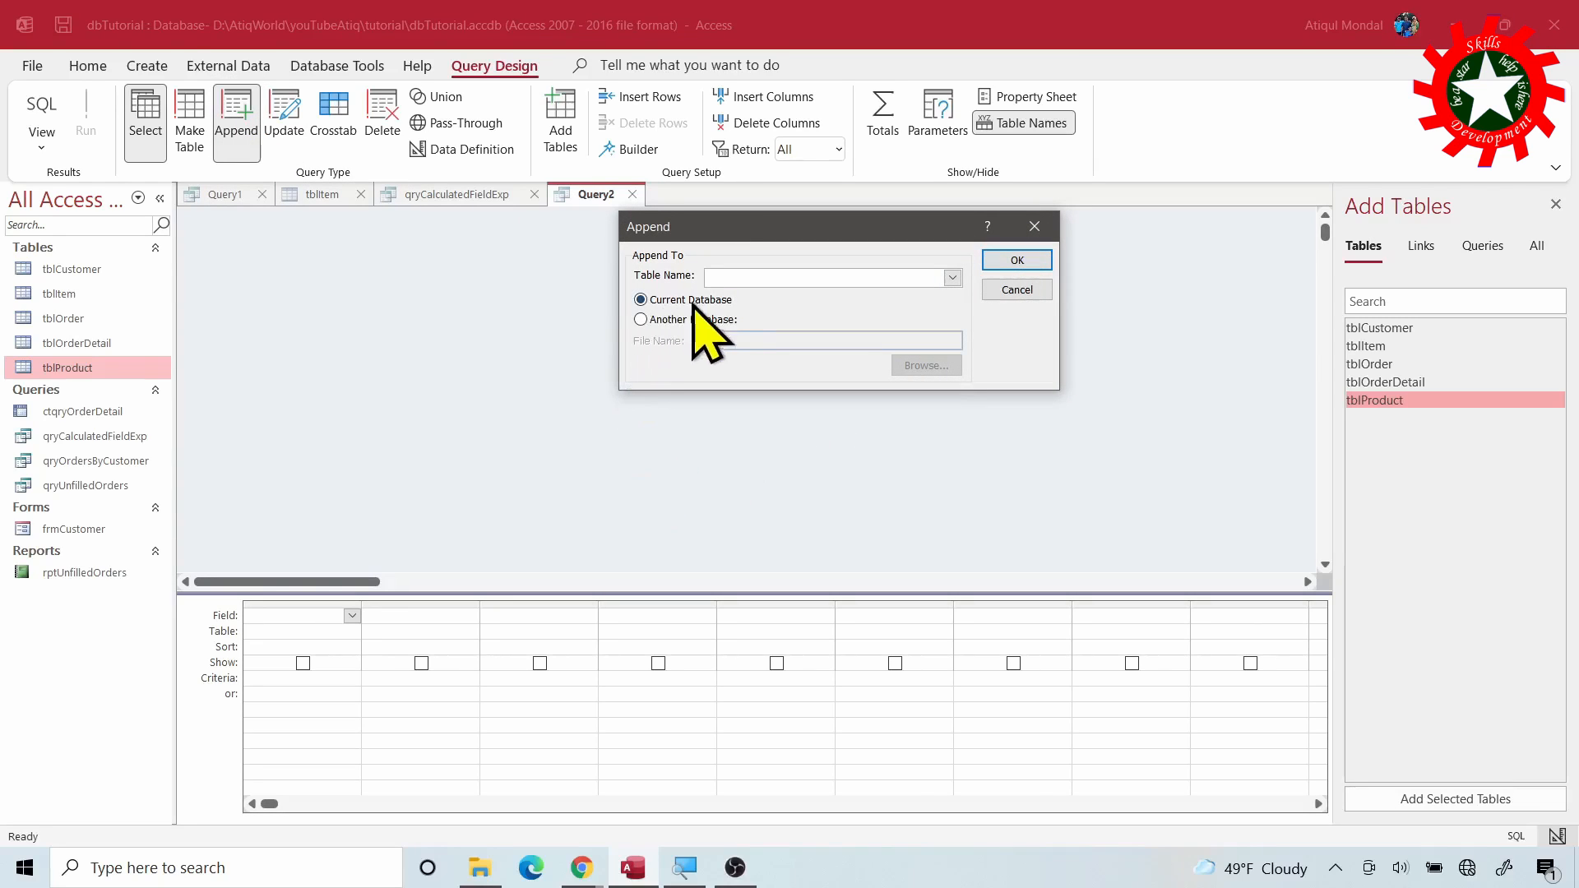
click(953, 278)
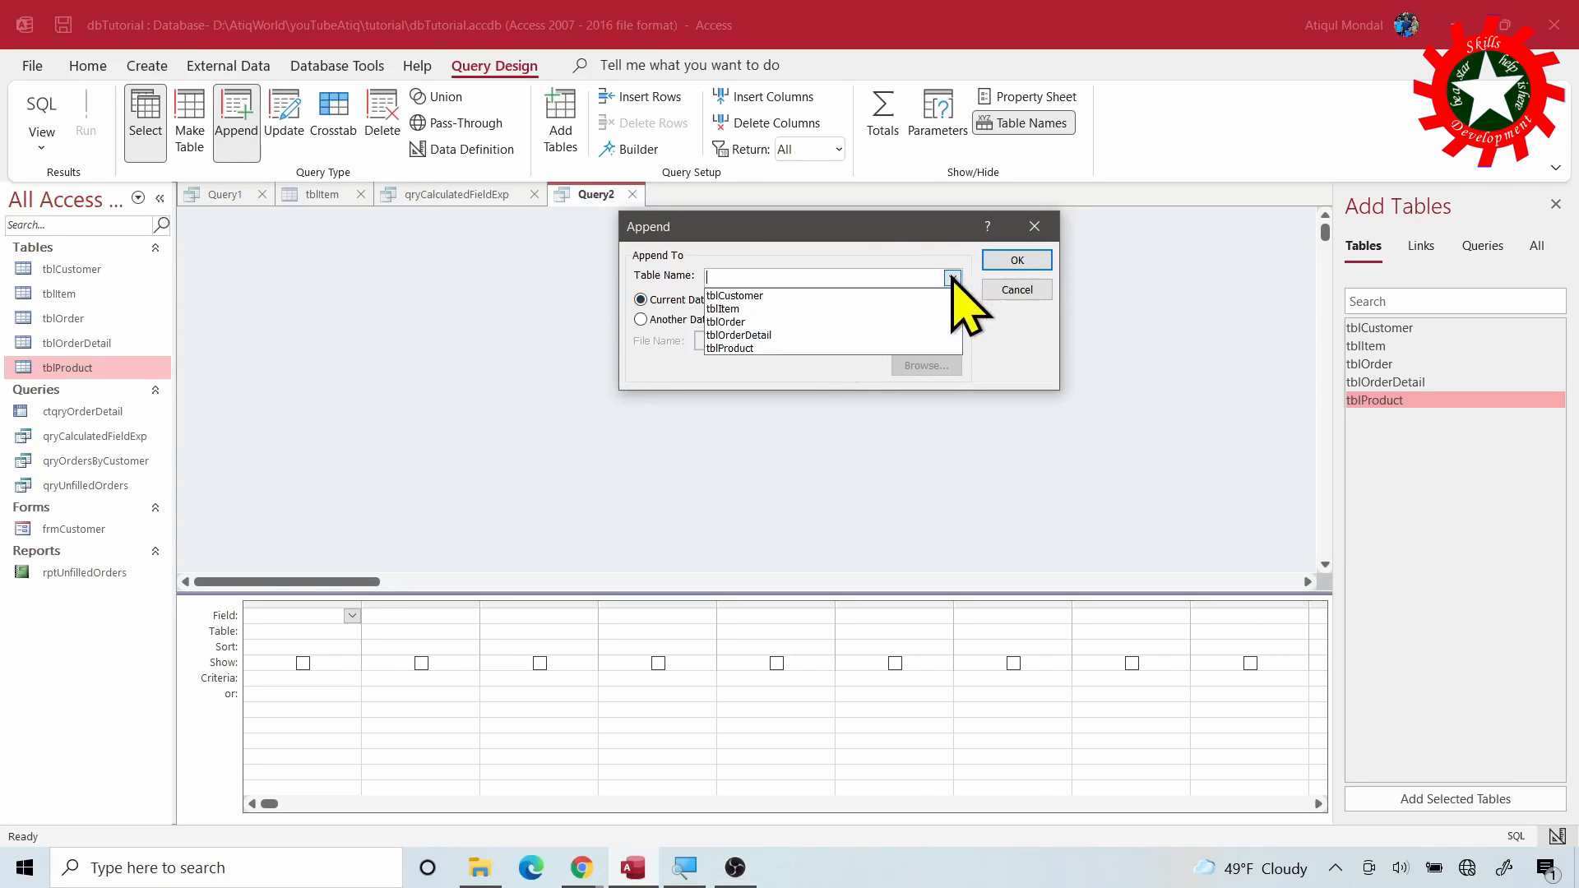
click(782, 309)
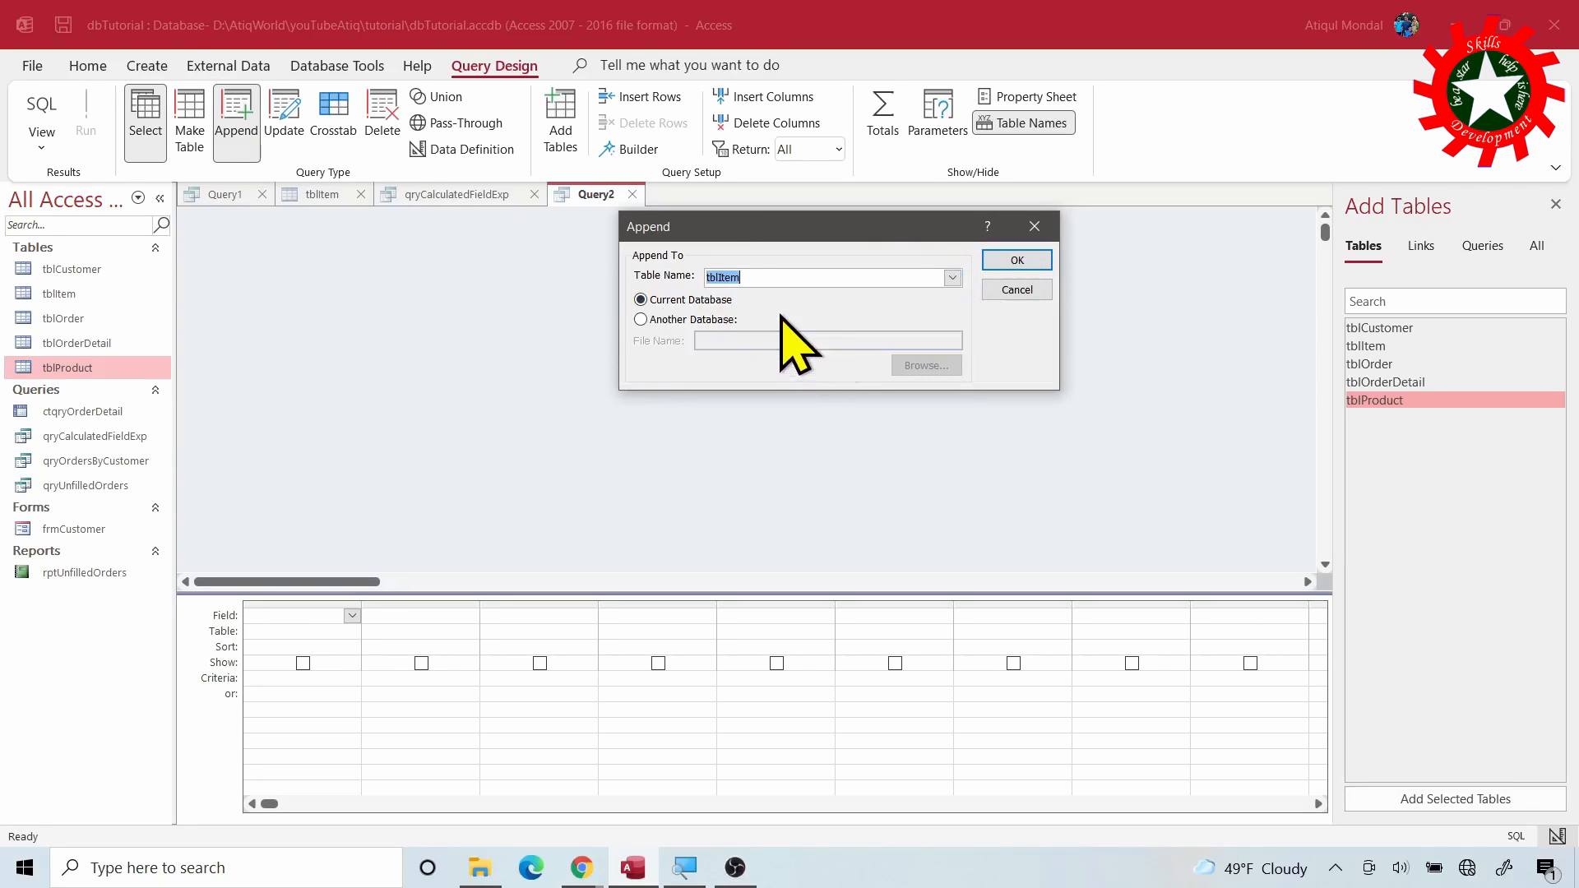
click(1018, 260)
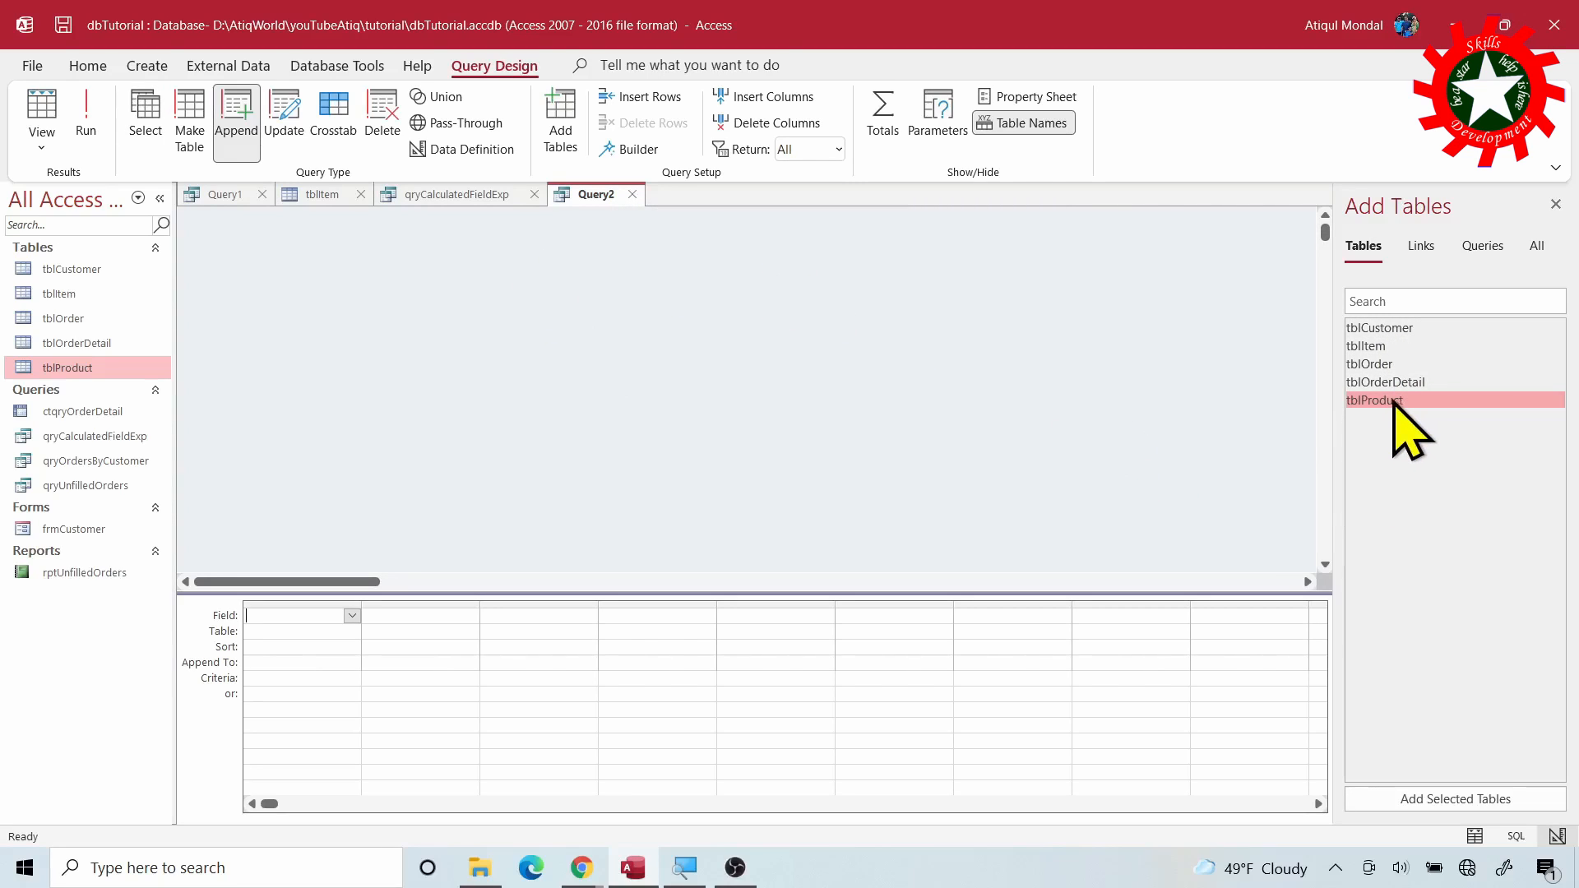
Add the tblProduct table to the append query and include its ProductName and UnitPrice fields in the design grid.
drag(1394, 403, 576, 335)
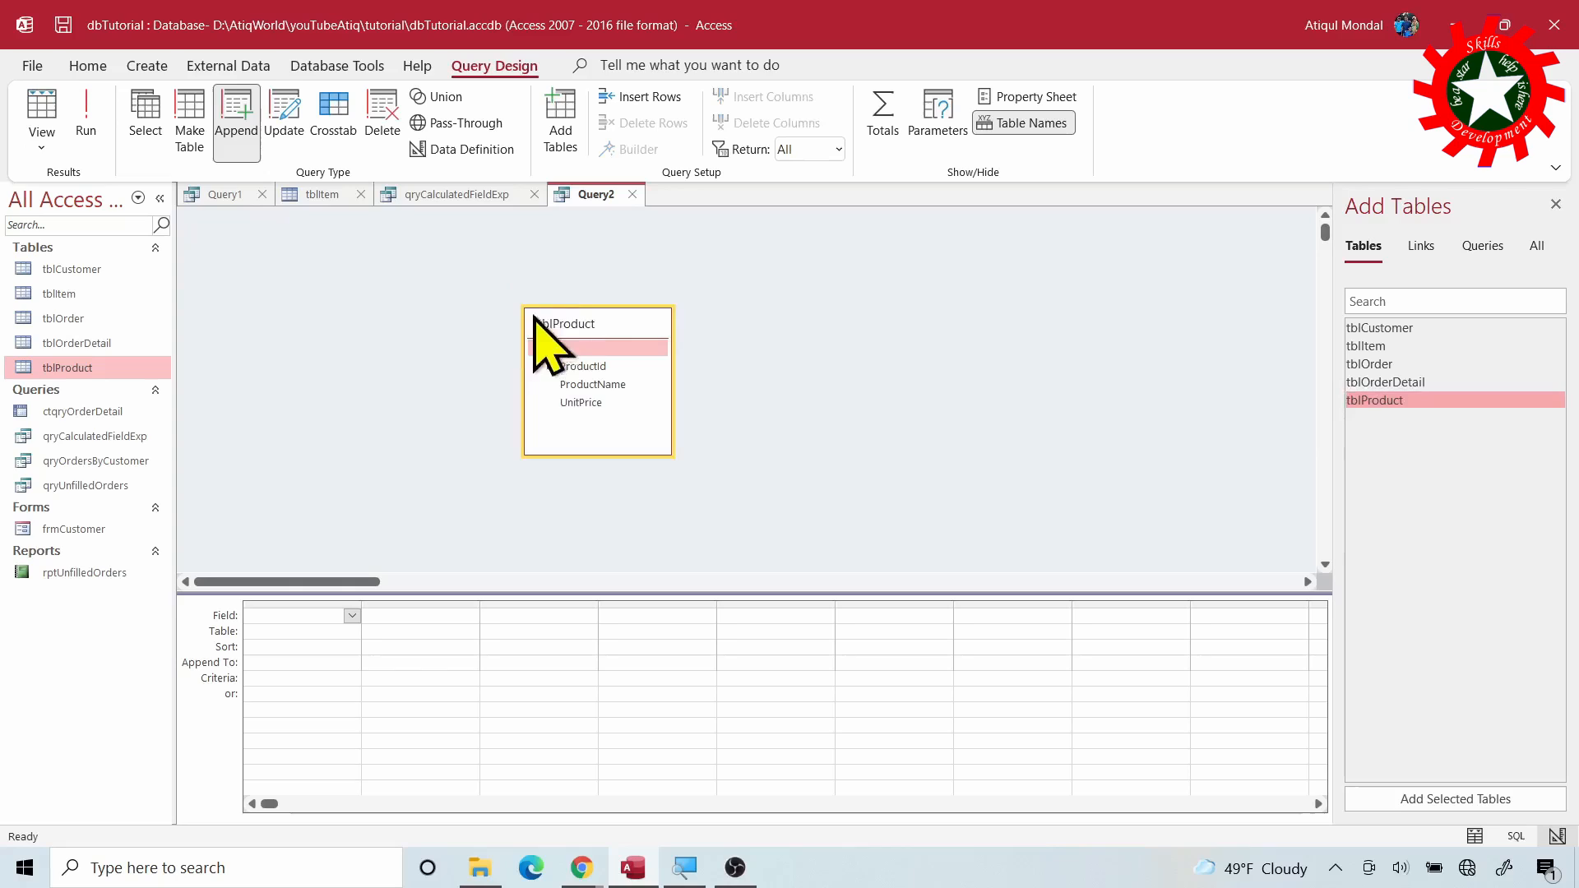
double_click(600, 387)
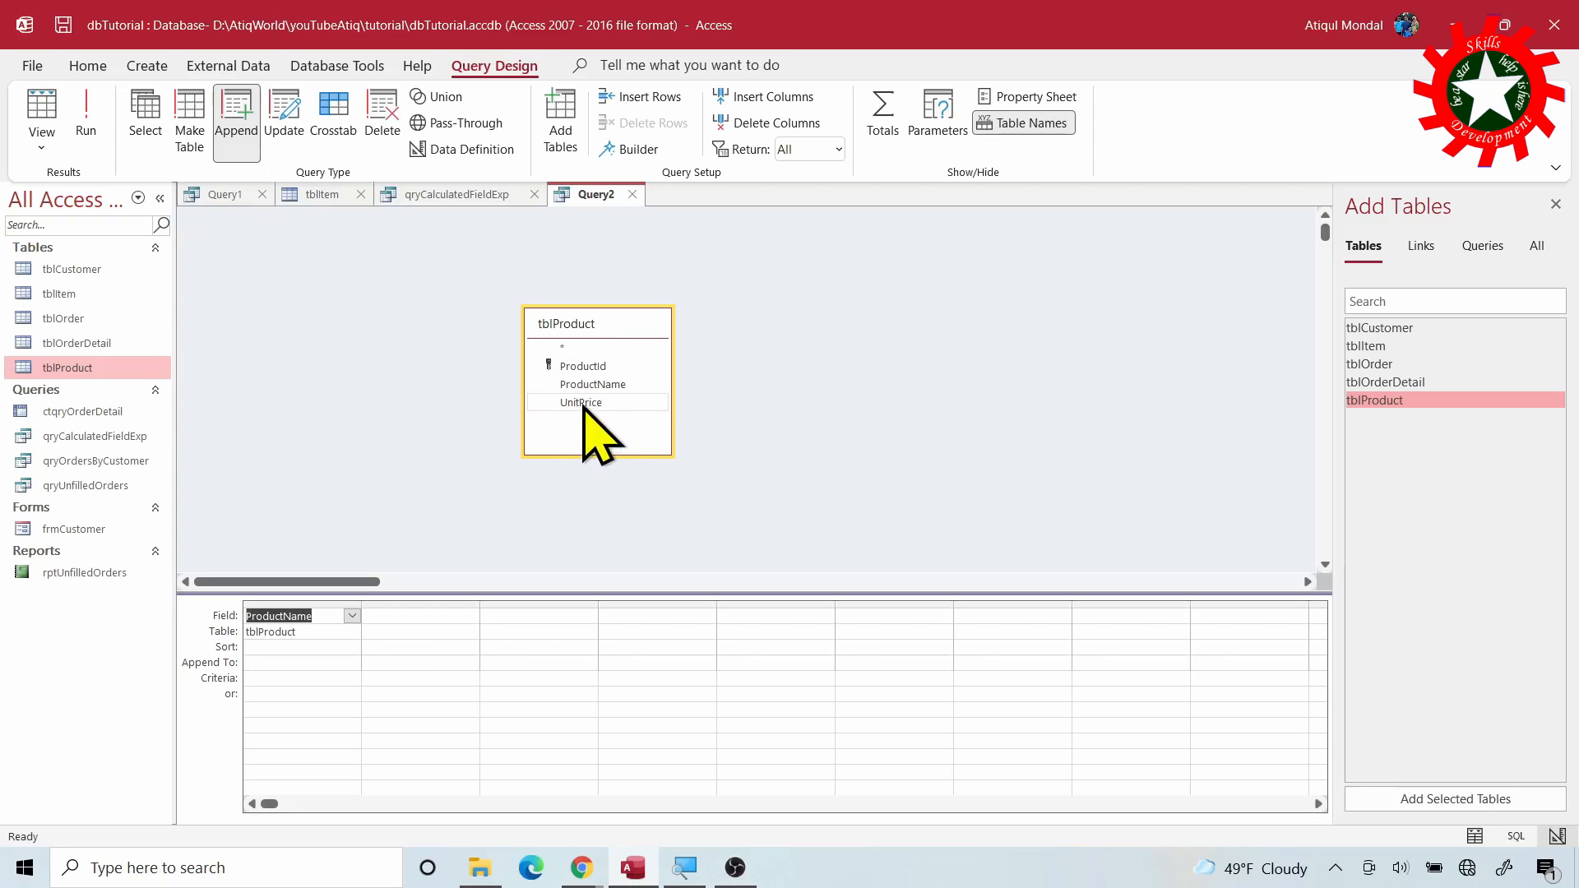
double_click(582, 403)
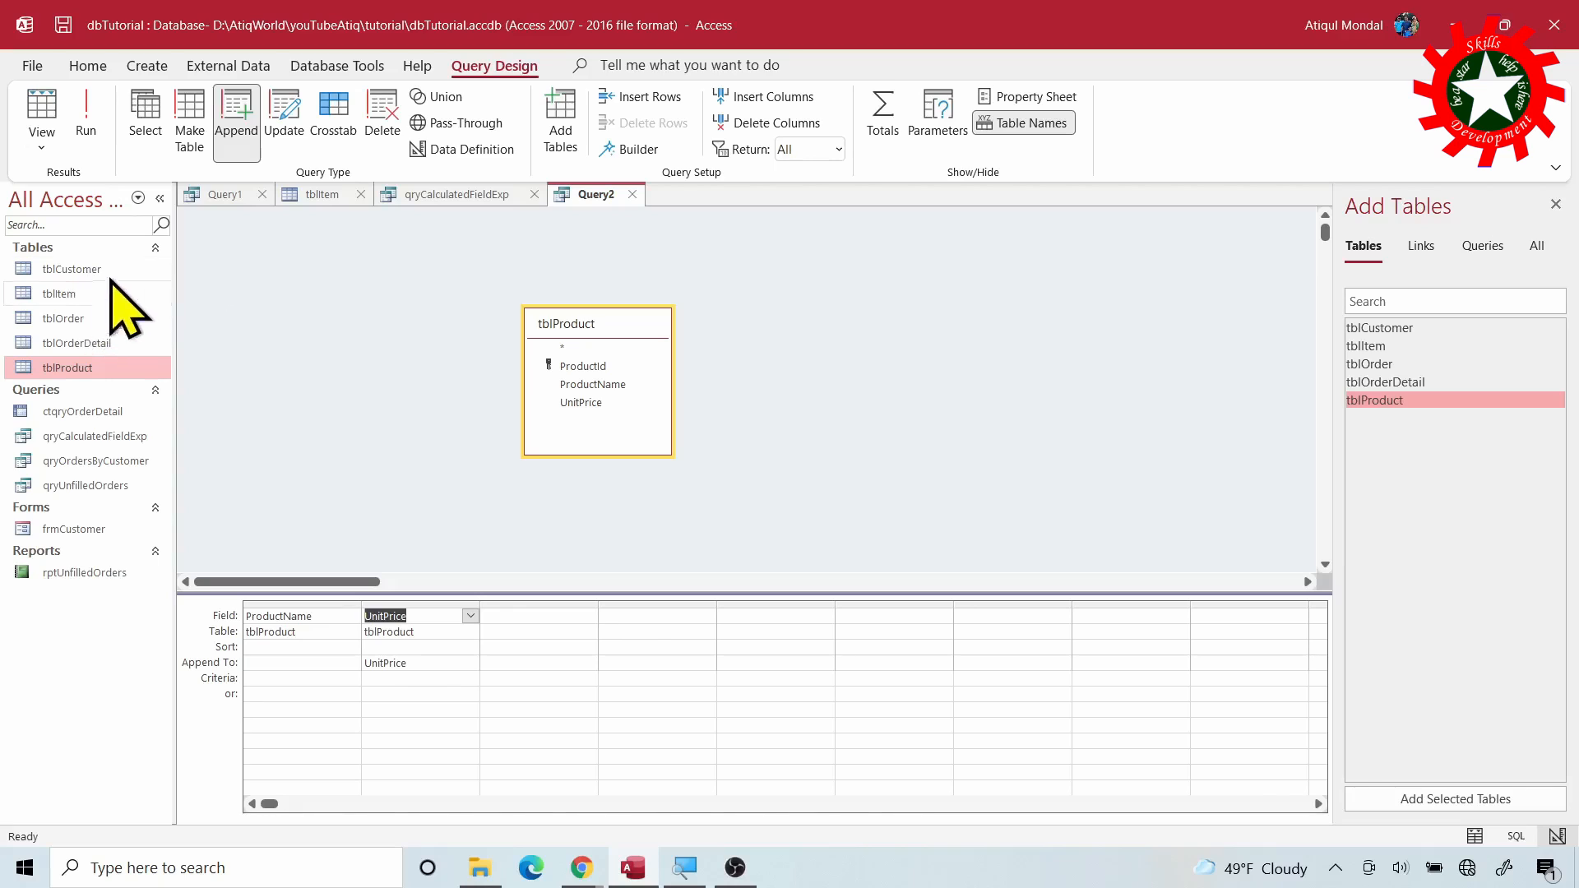
Check tblItem's field names, and set the append query's ProductName column to append to ItemName.
click(337, 198)
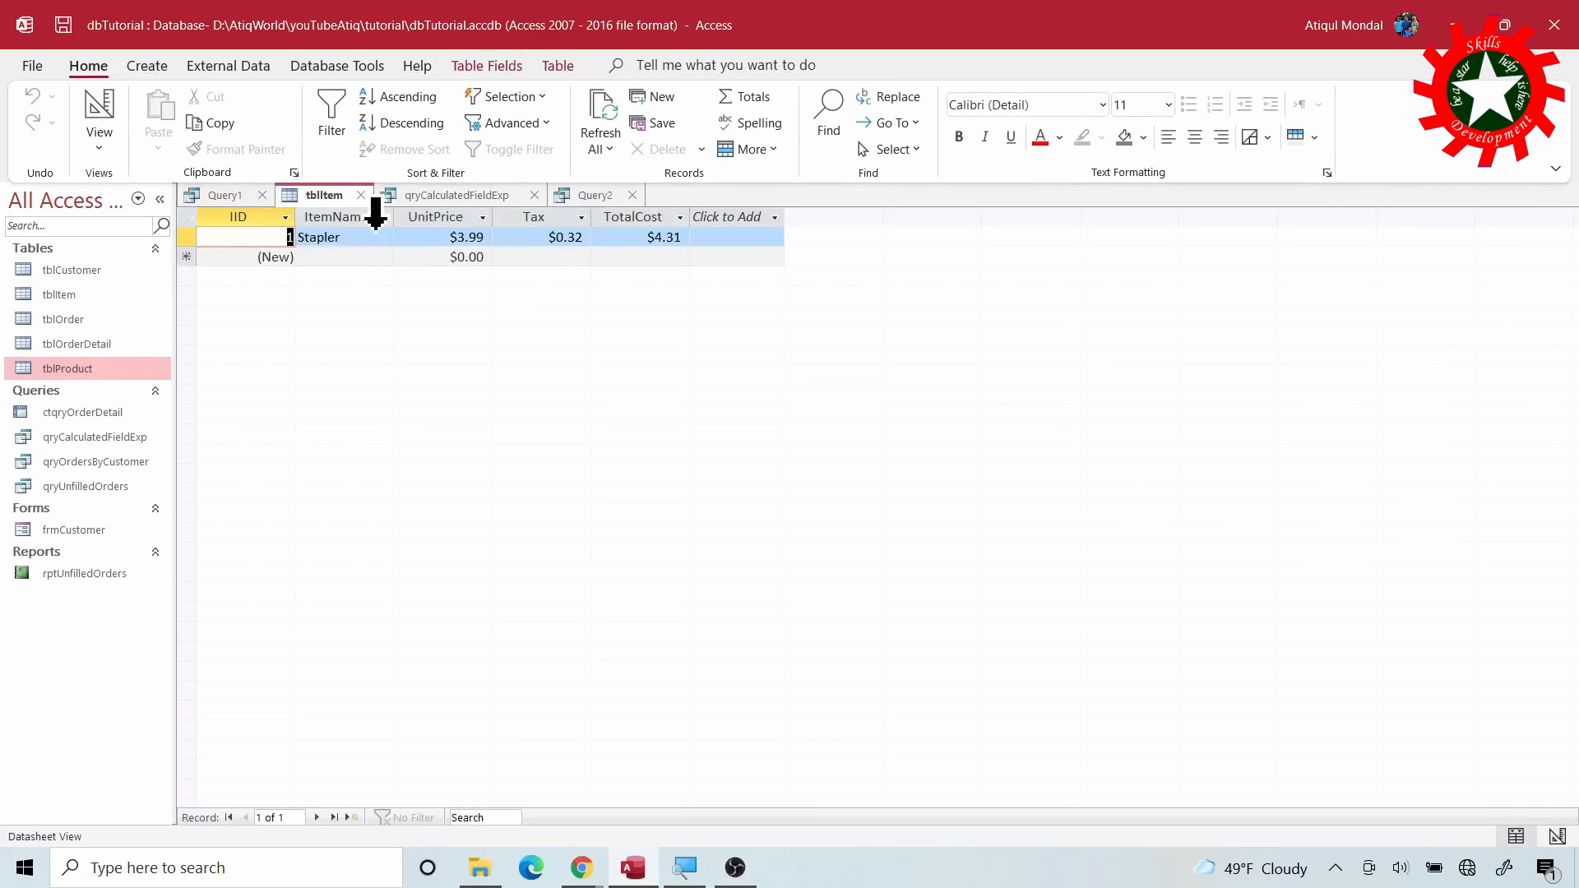
click(567, 196)
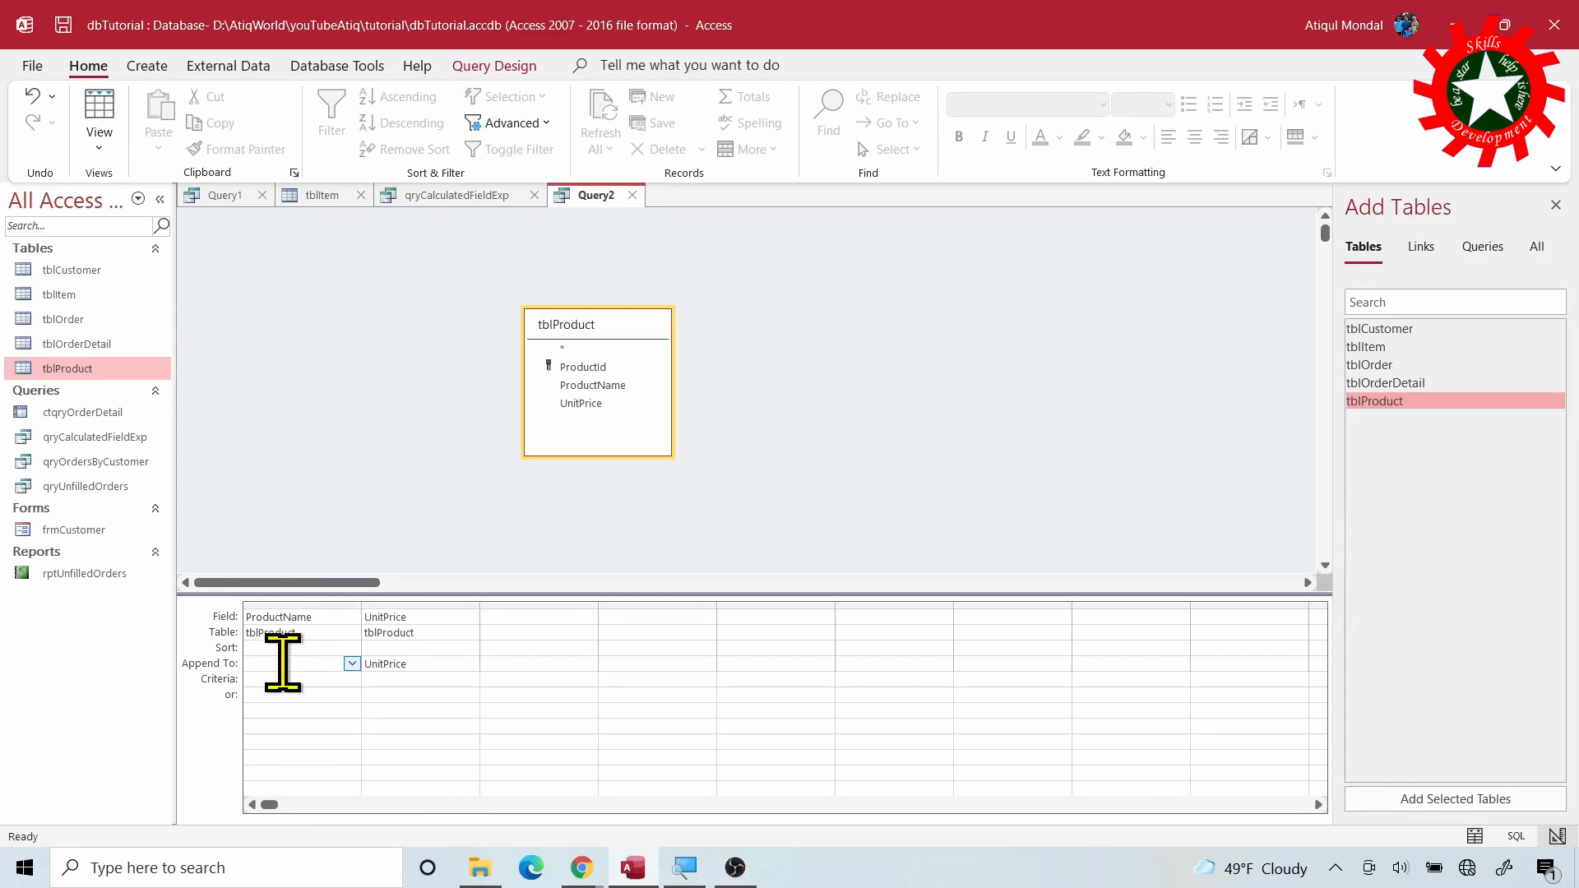
click(353, 665)
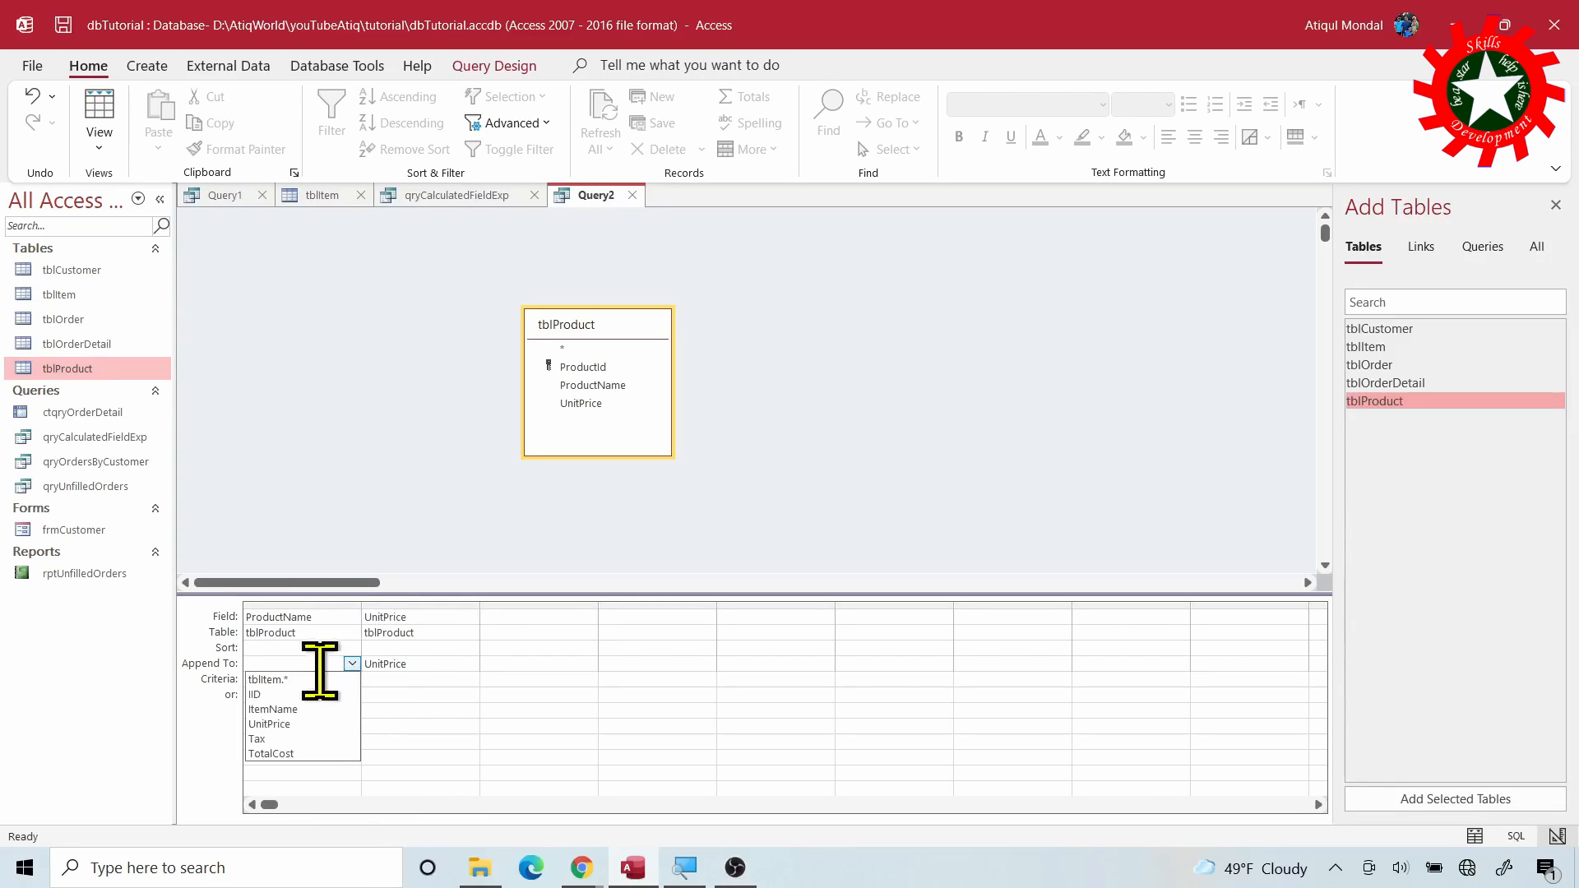
click(305, 710)
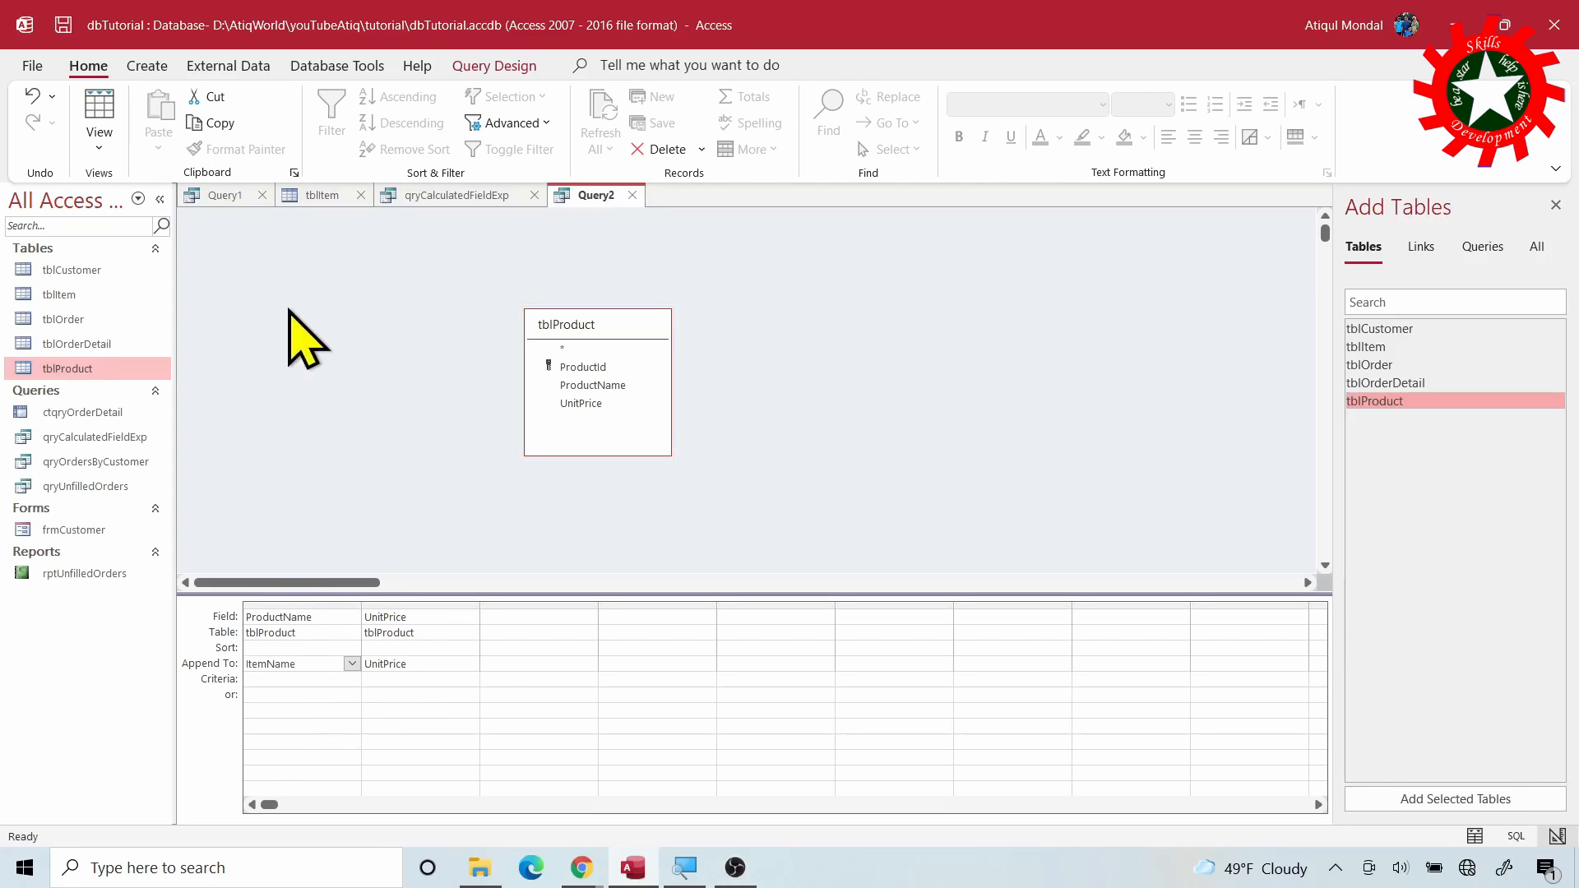
Run the append query and accept adding the product rows to tblItem.
click(463, 68)
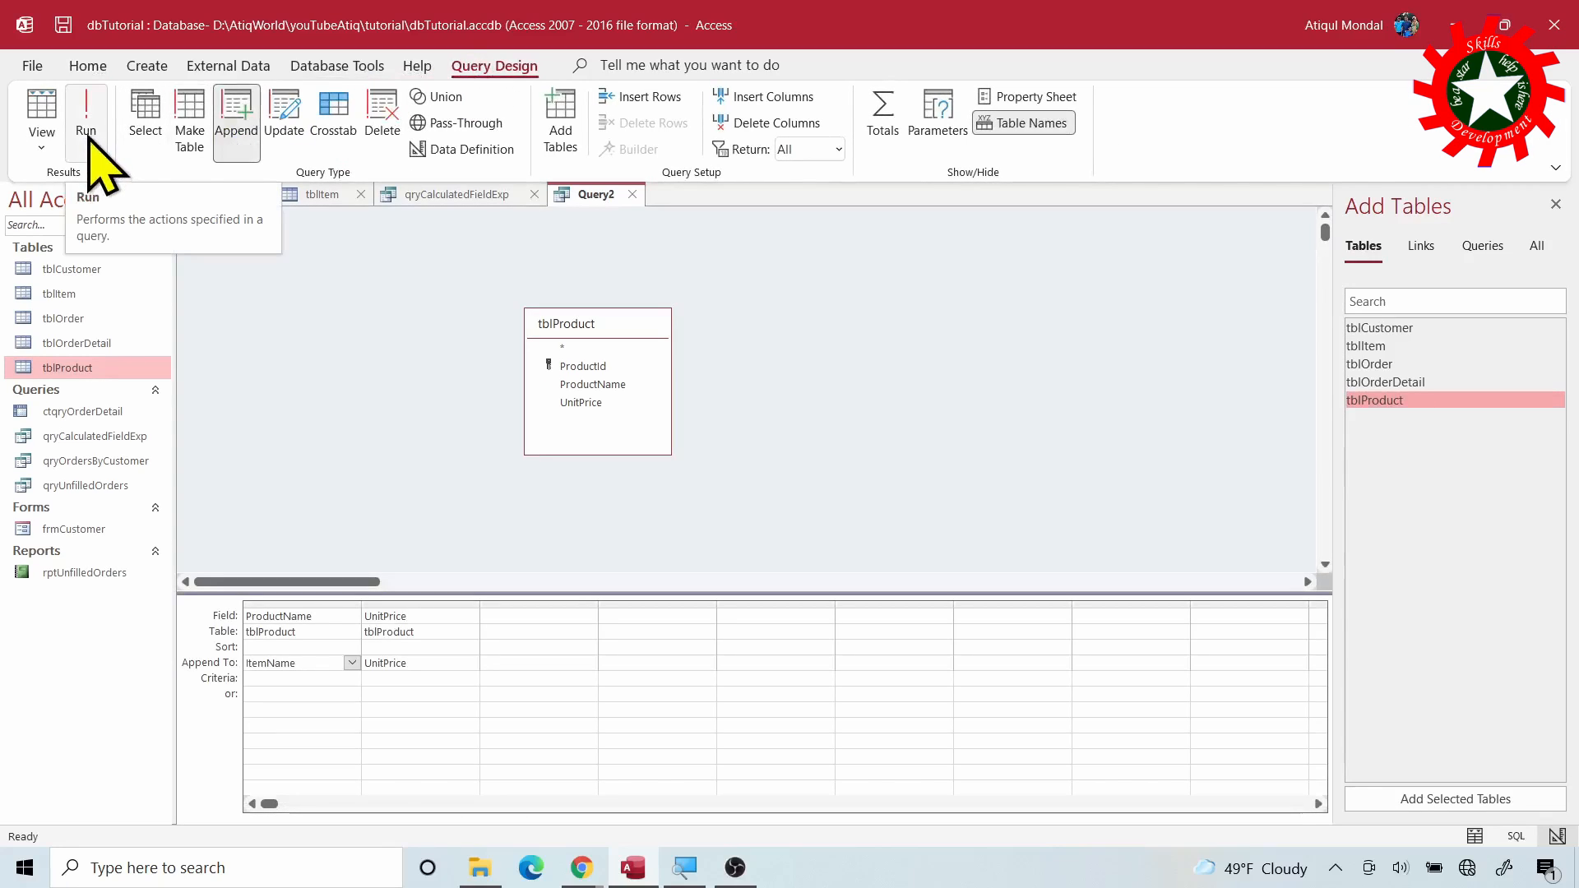
click(86, 123)
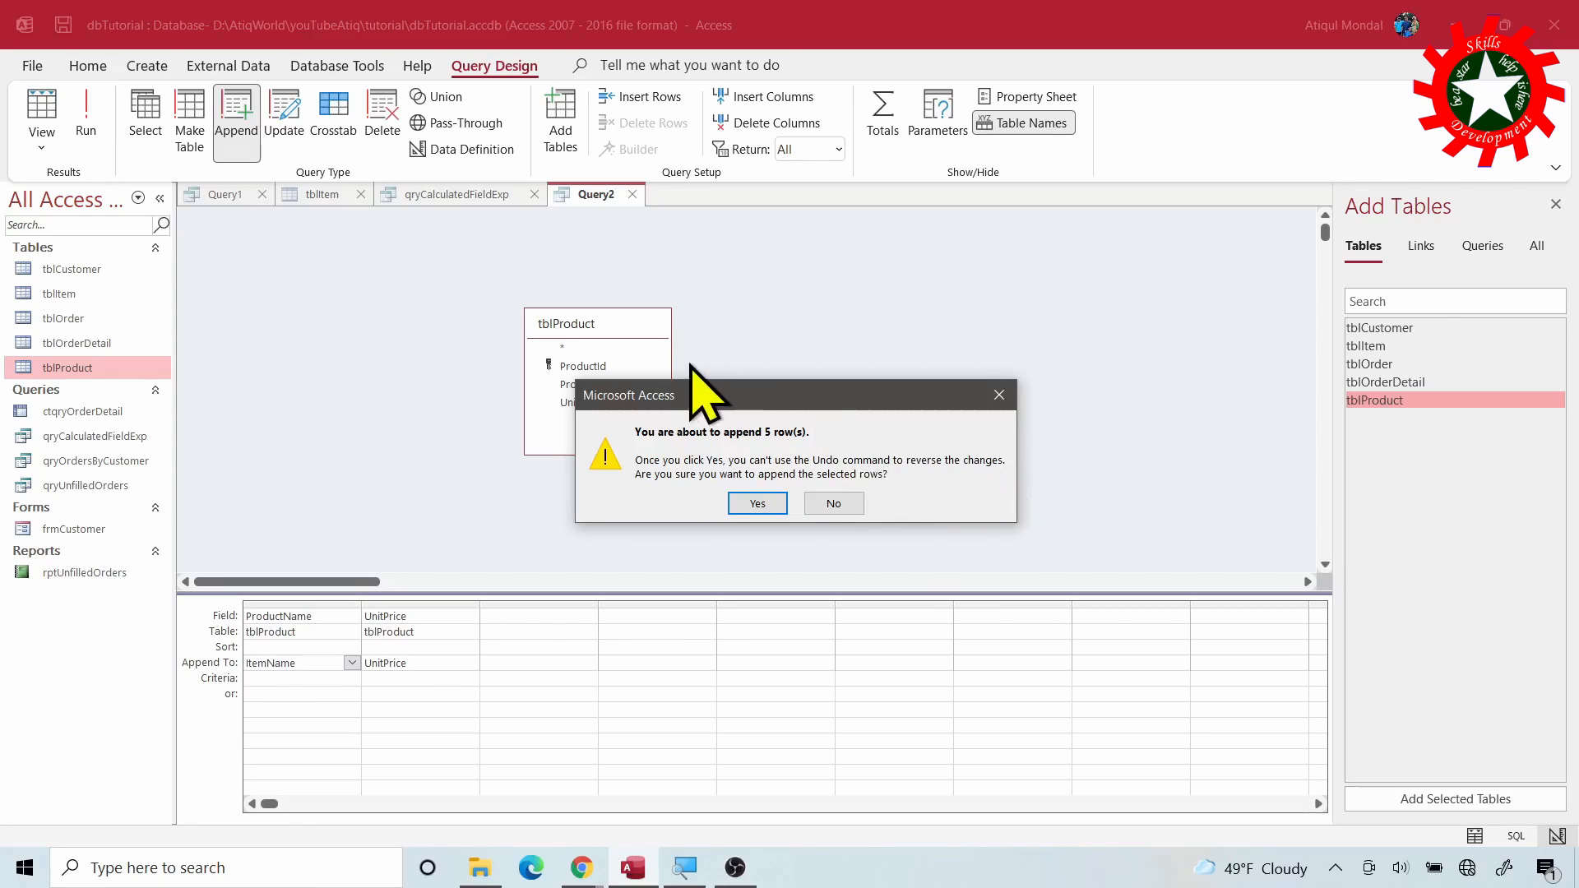
click(755, 503)
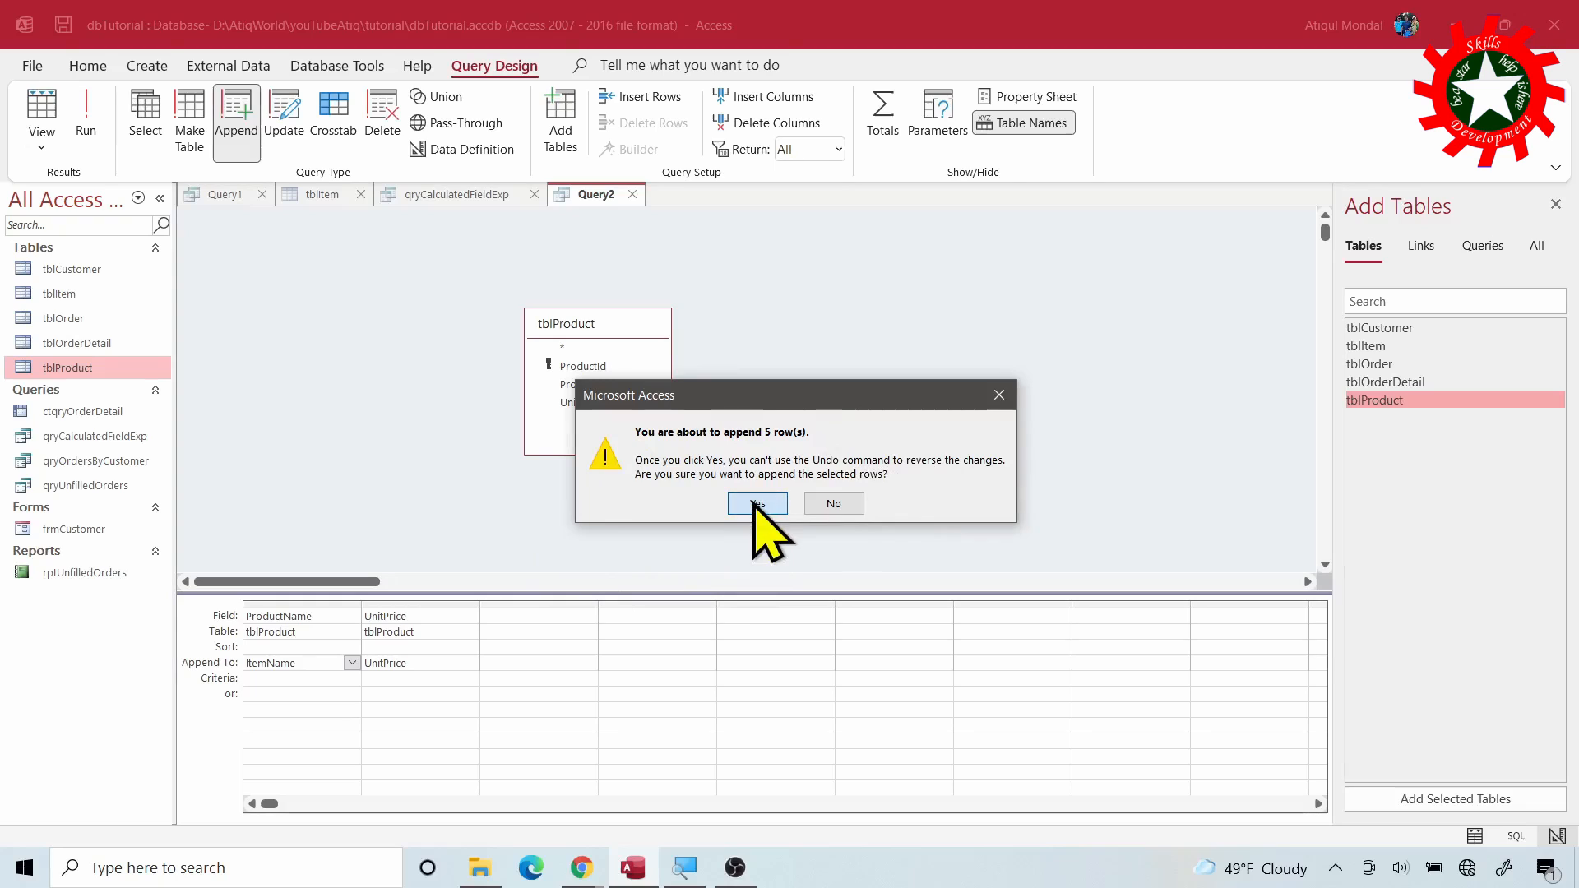
Close the tblItem datasheet and reopen it to view the appended records.
click(323, 196)
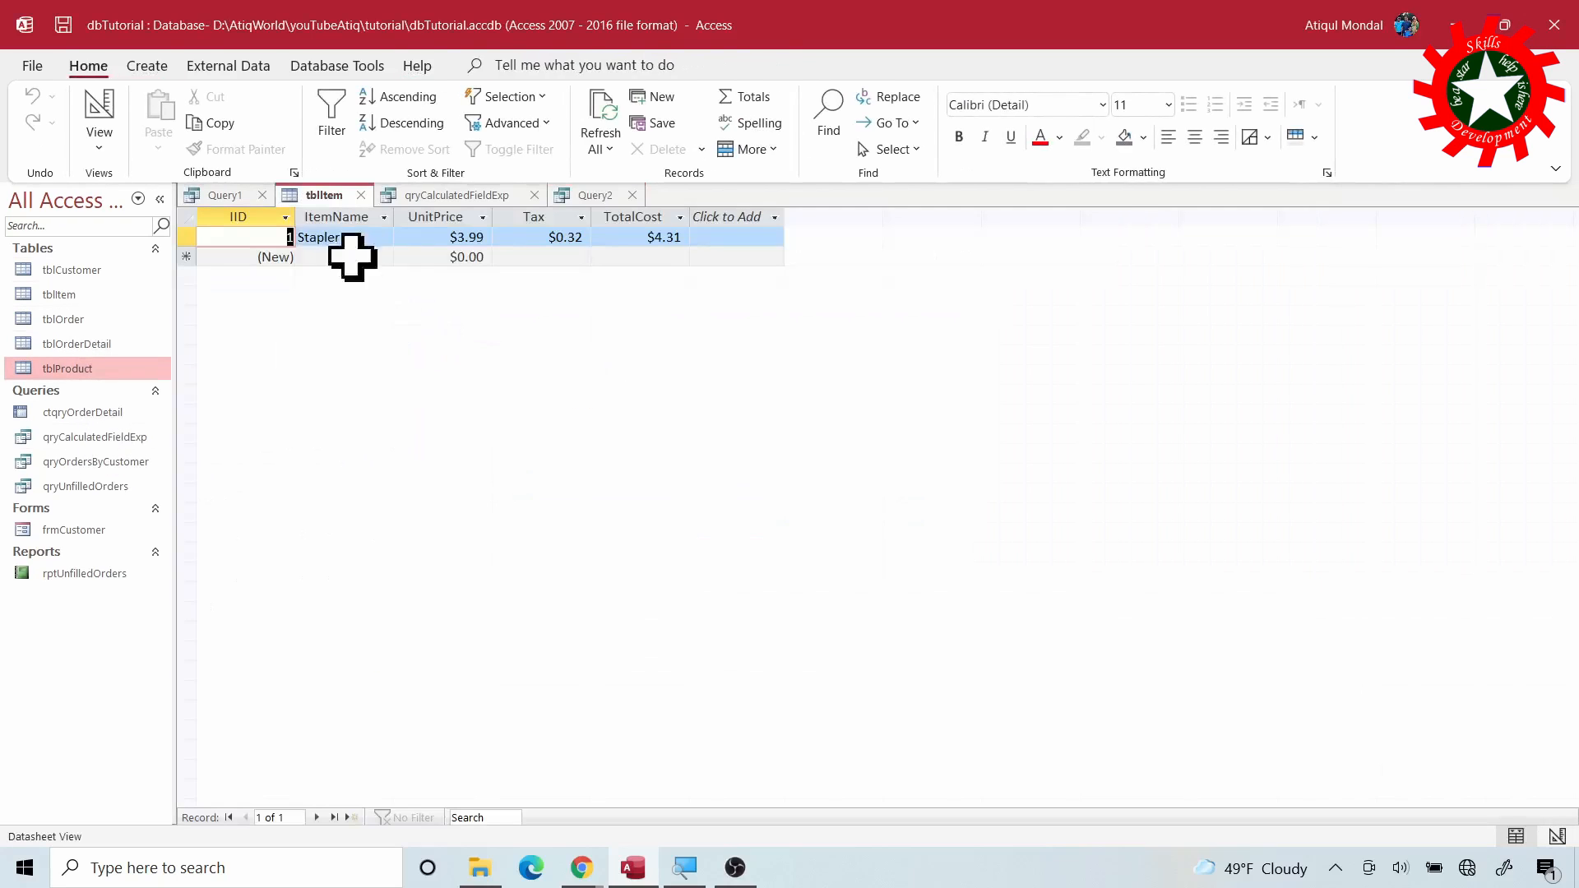
click(361, 195)
click(64, 294)
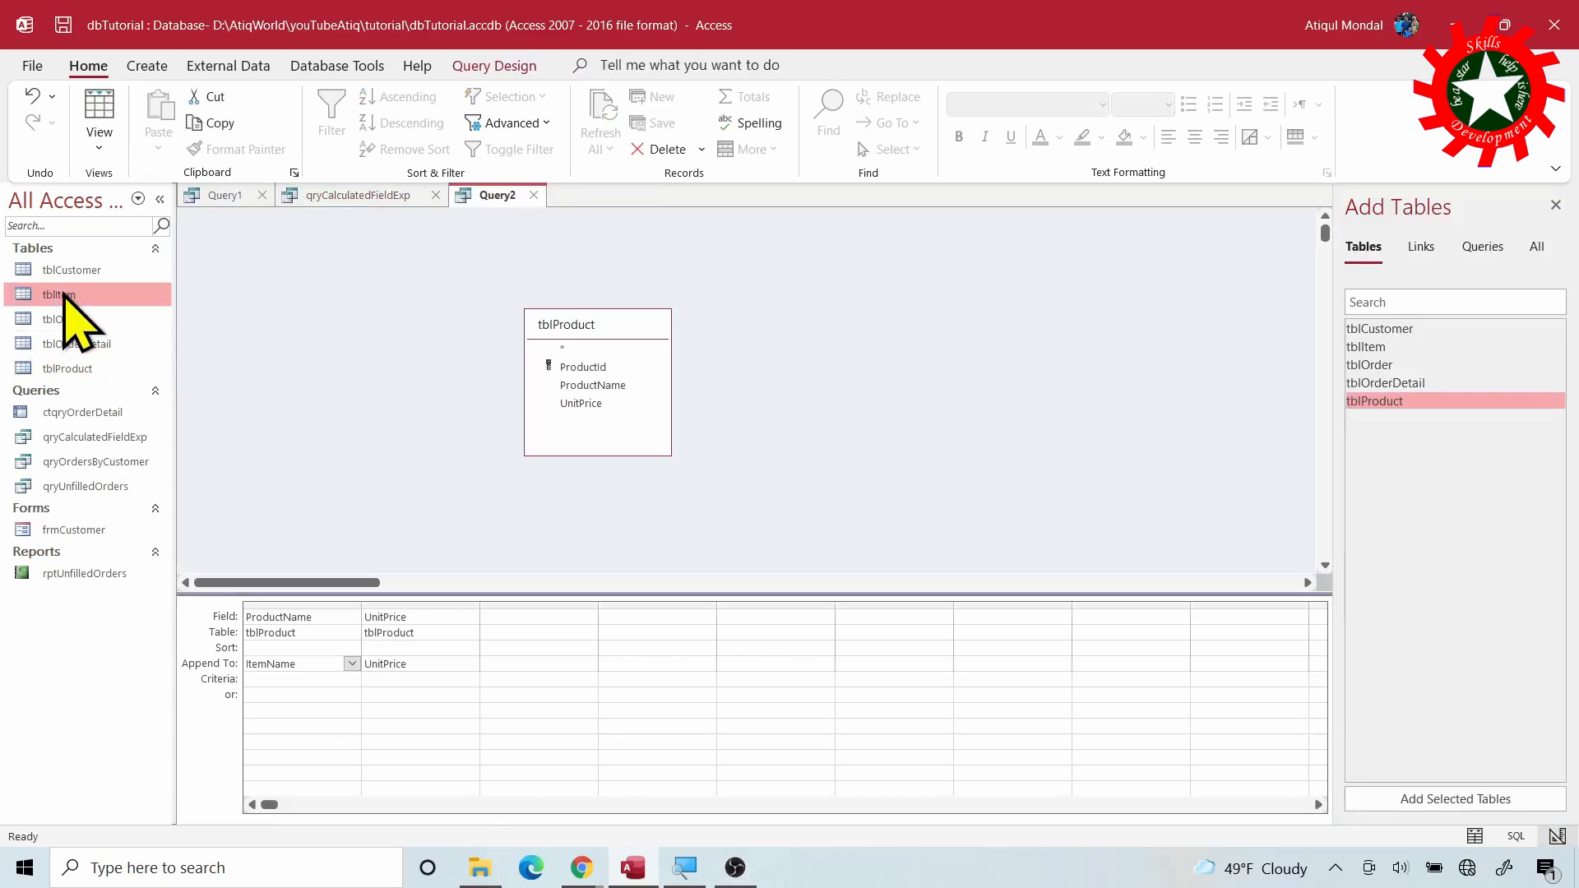
double_click(65, 295)
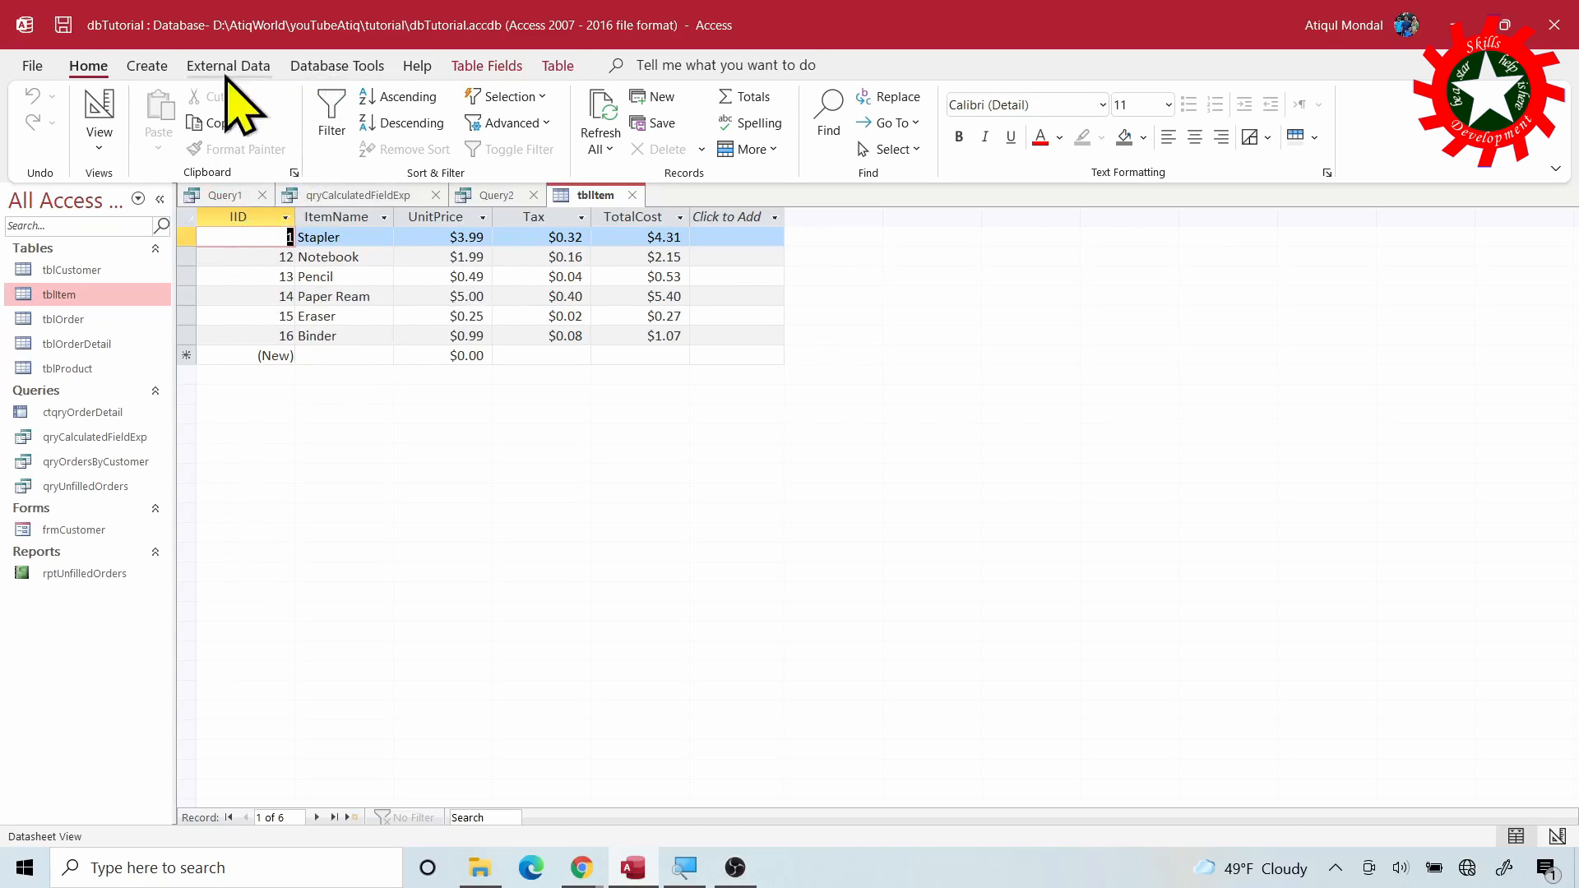
Turn the blank Query1 into an update query and add the tblItem table to it.
click(218, 195)
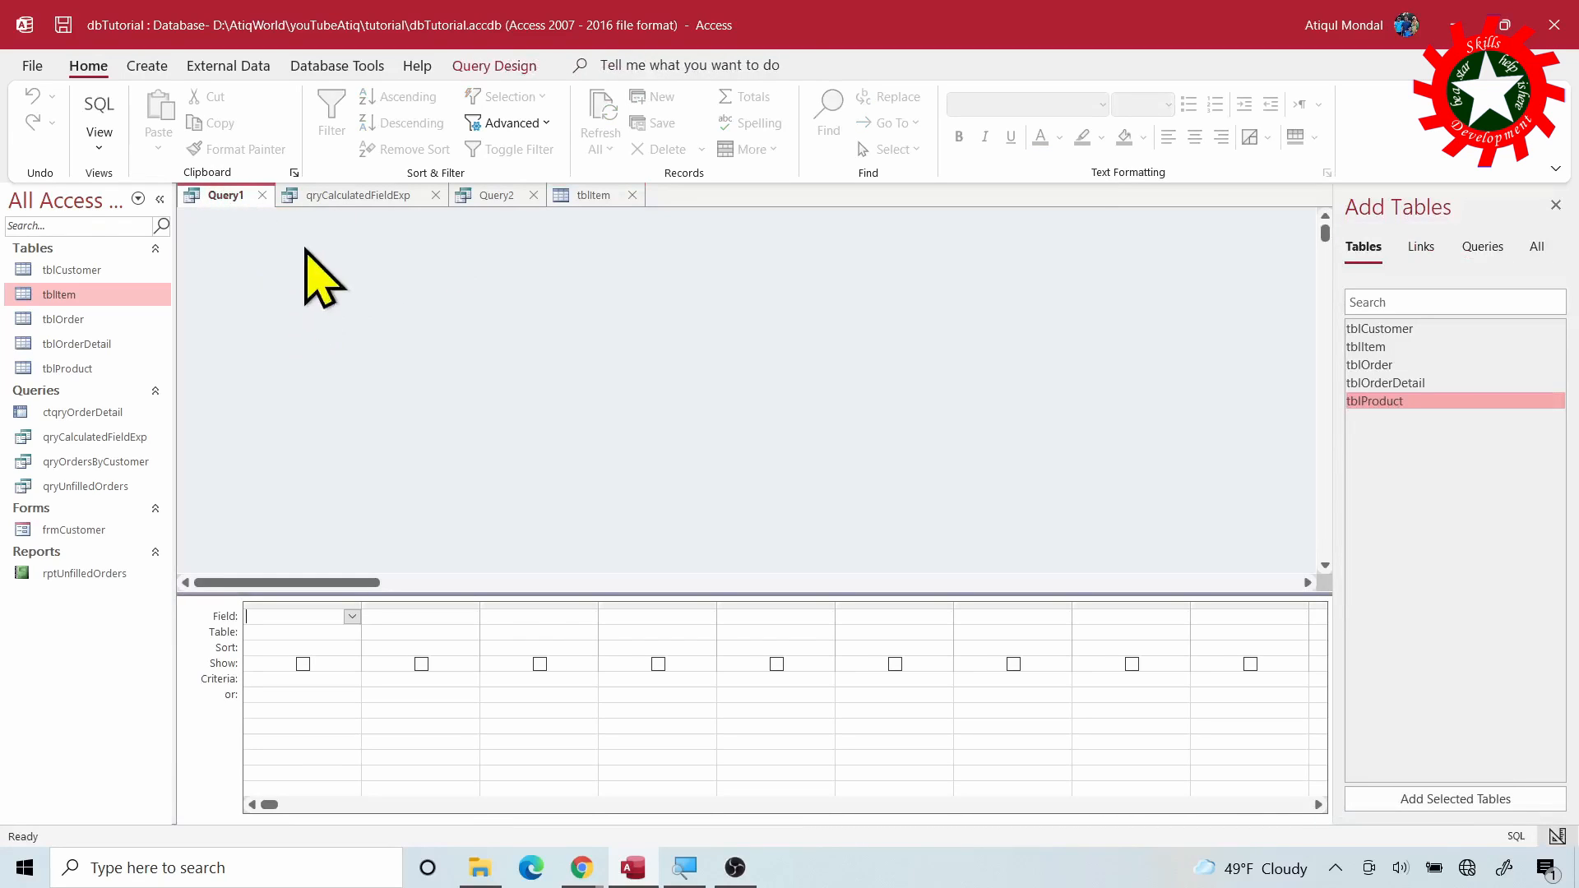
click(492, 66)
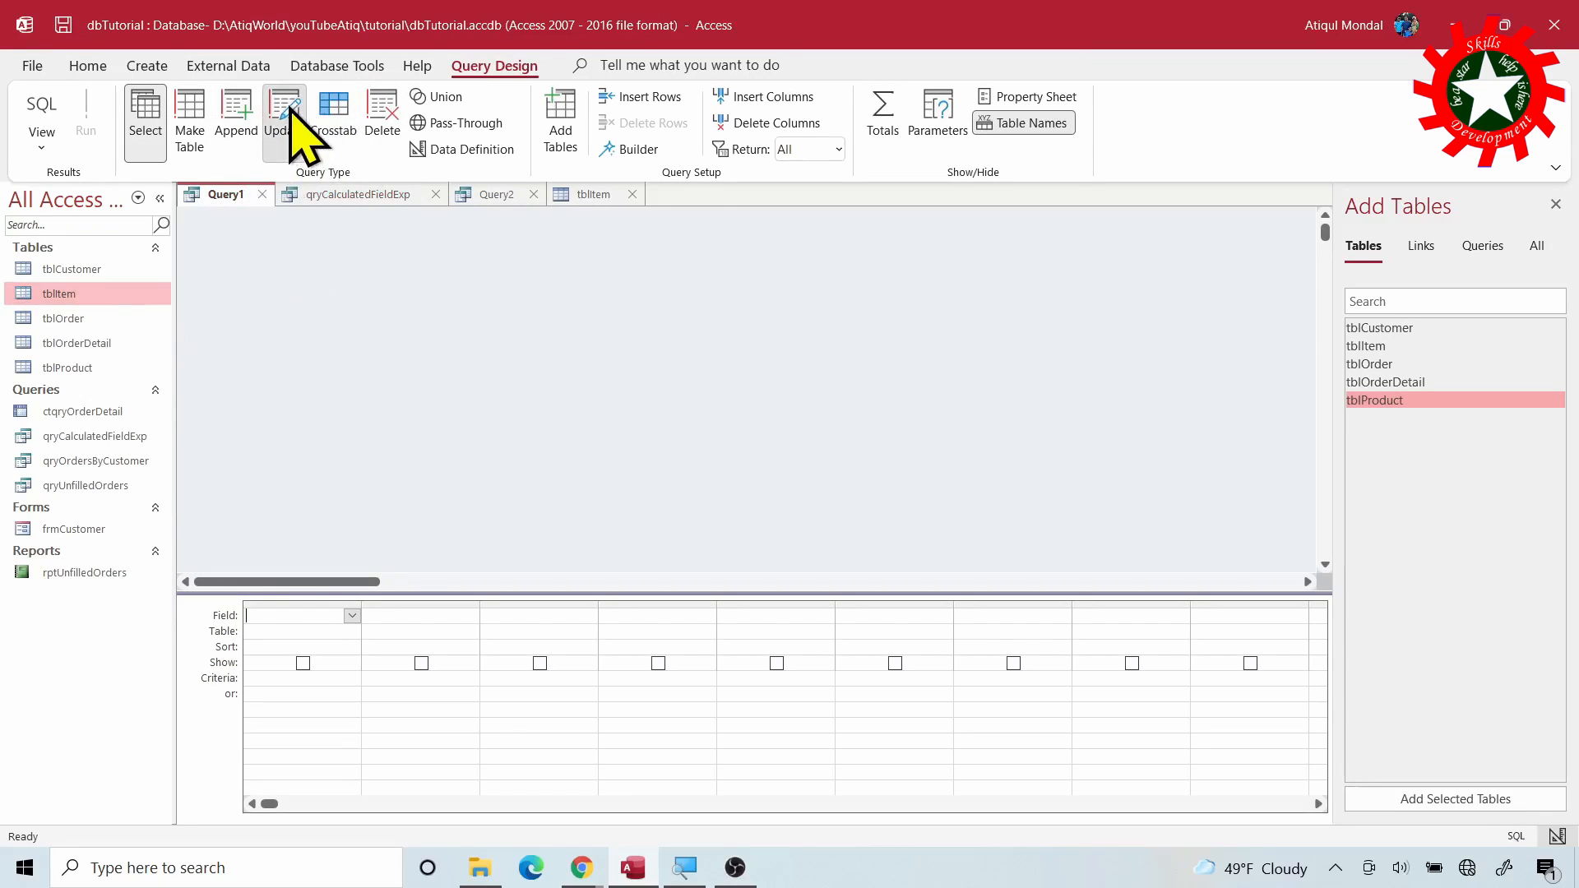
click(300, 131)
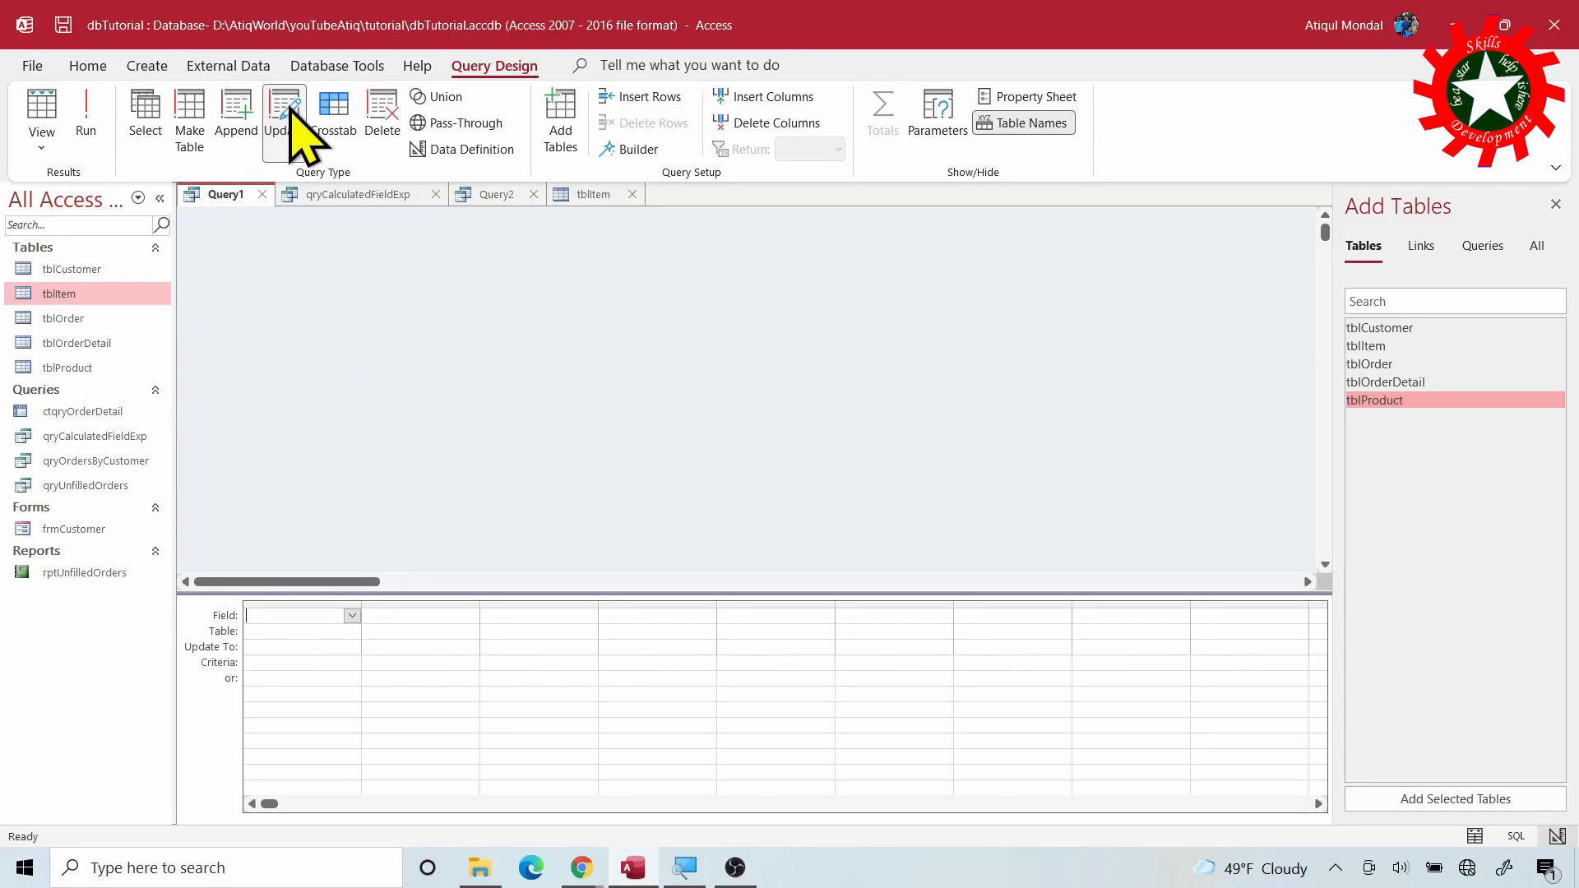
double_click(1387, 346)
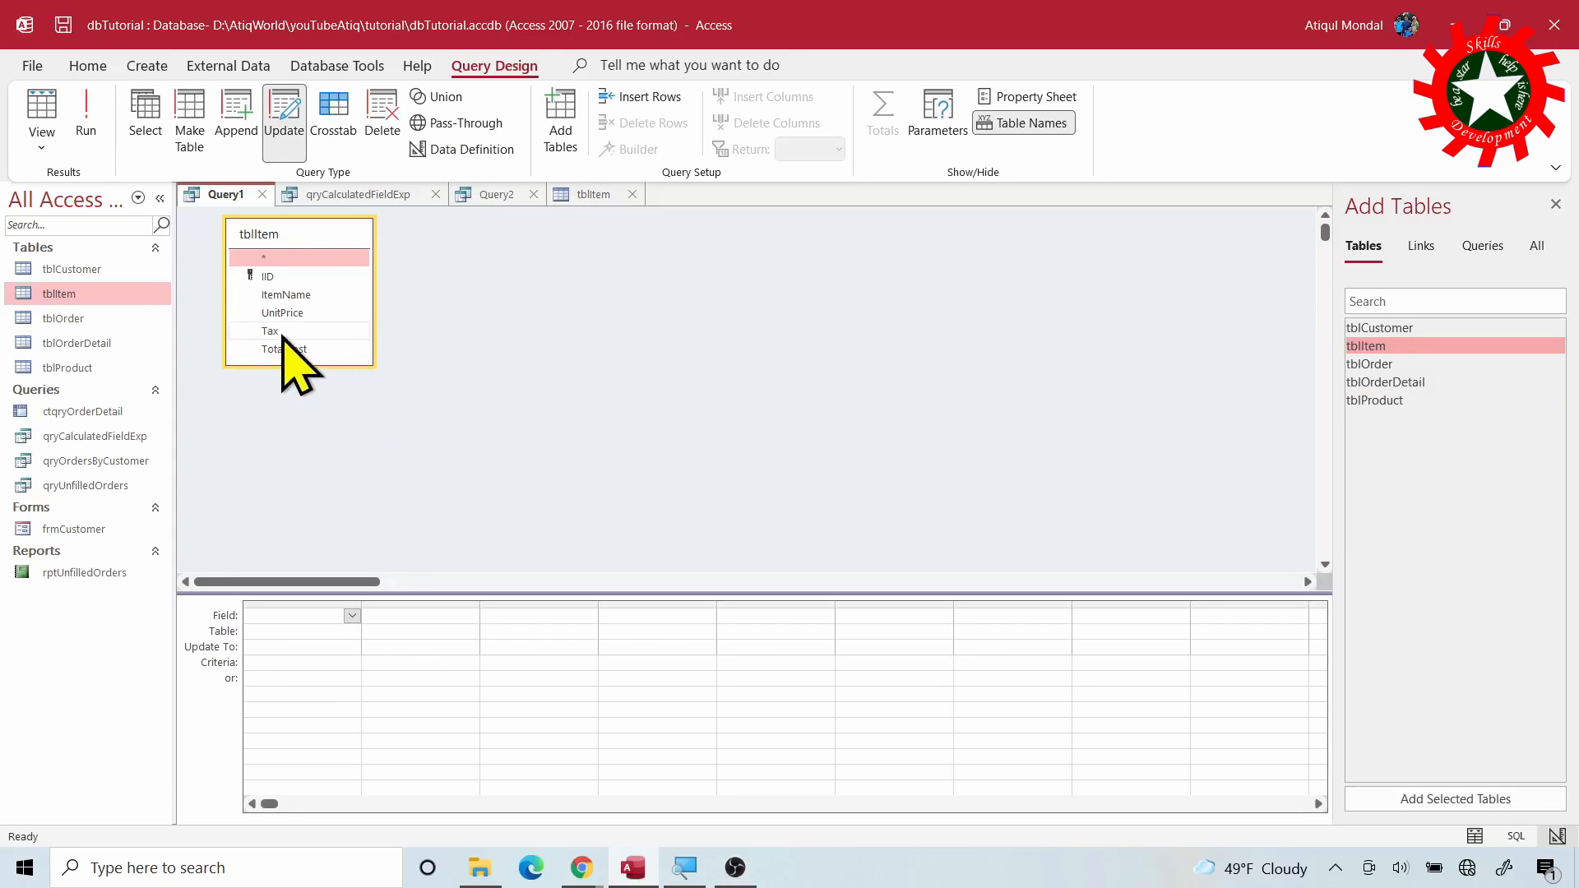
Include tblItem's UnitPrice in the update query with an Update To value of 2.99, checking the current records in tblItem.
click(298, 313)
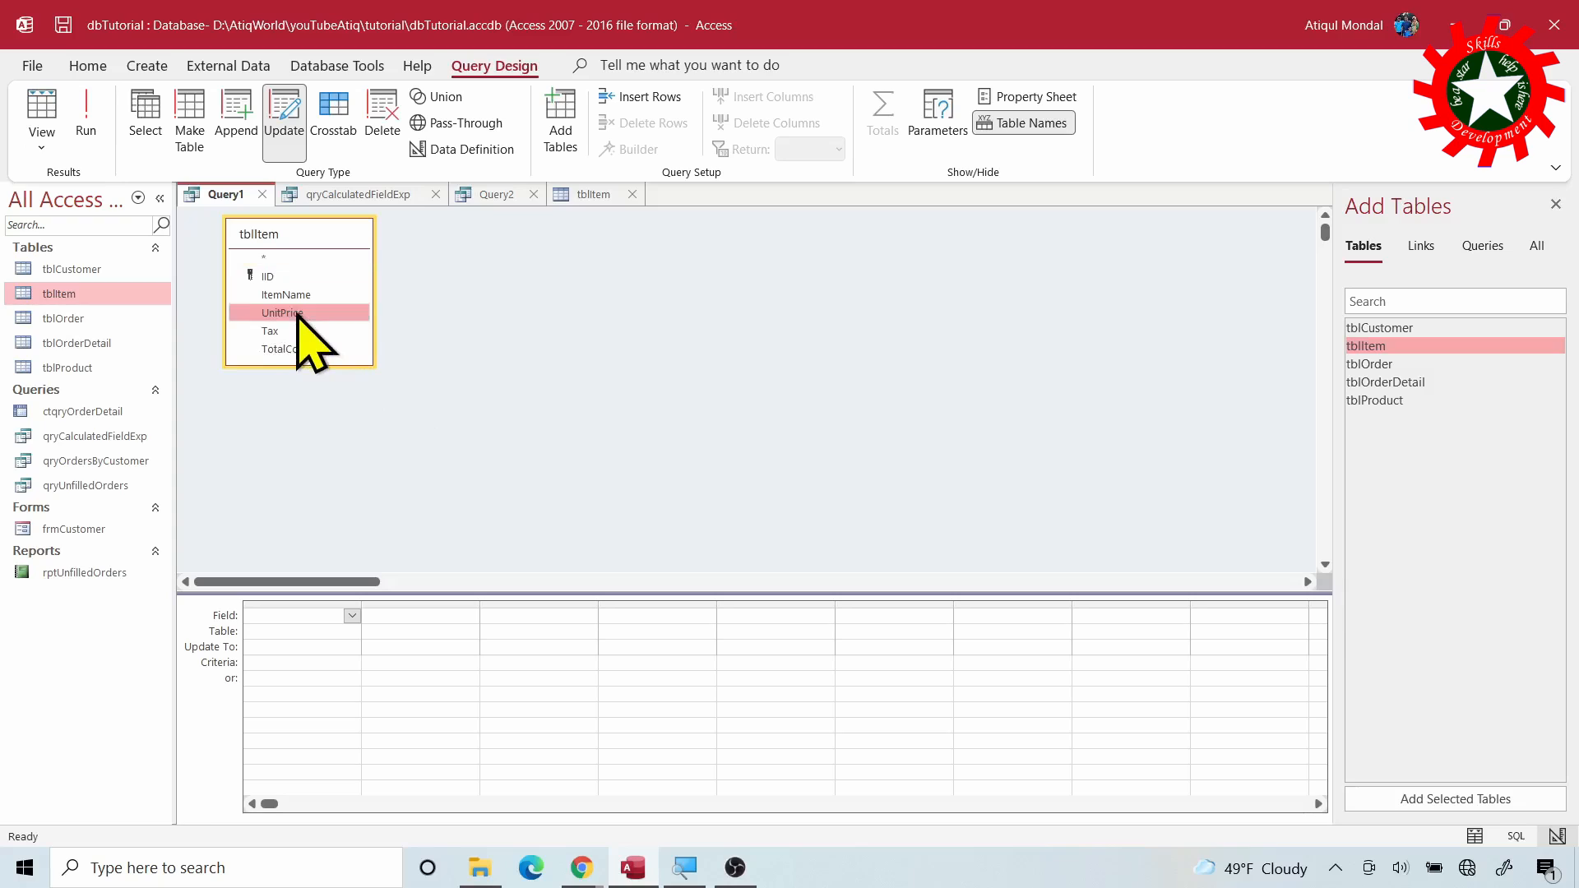
click(259, 657)
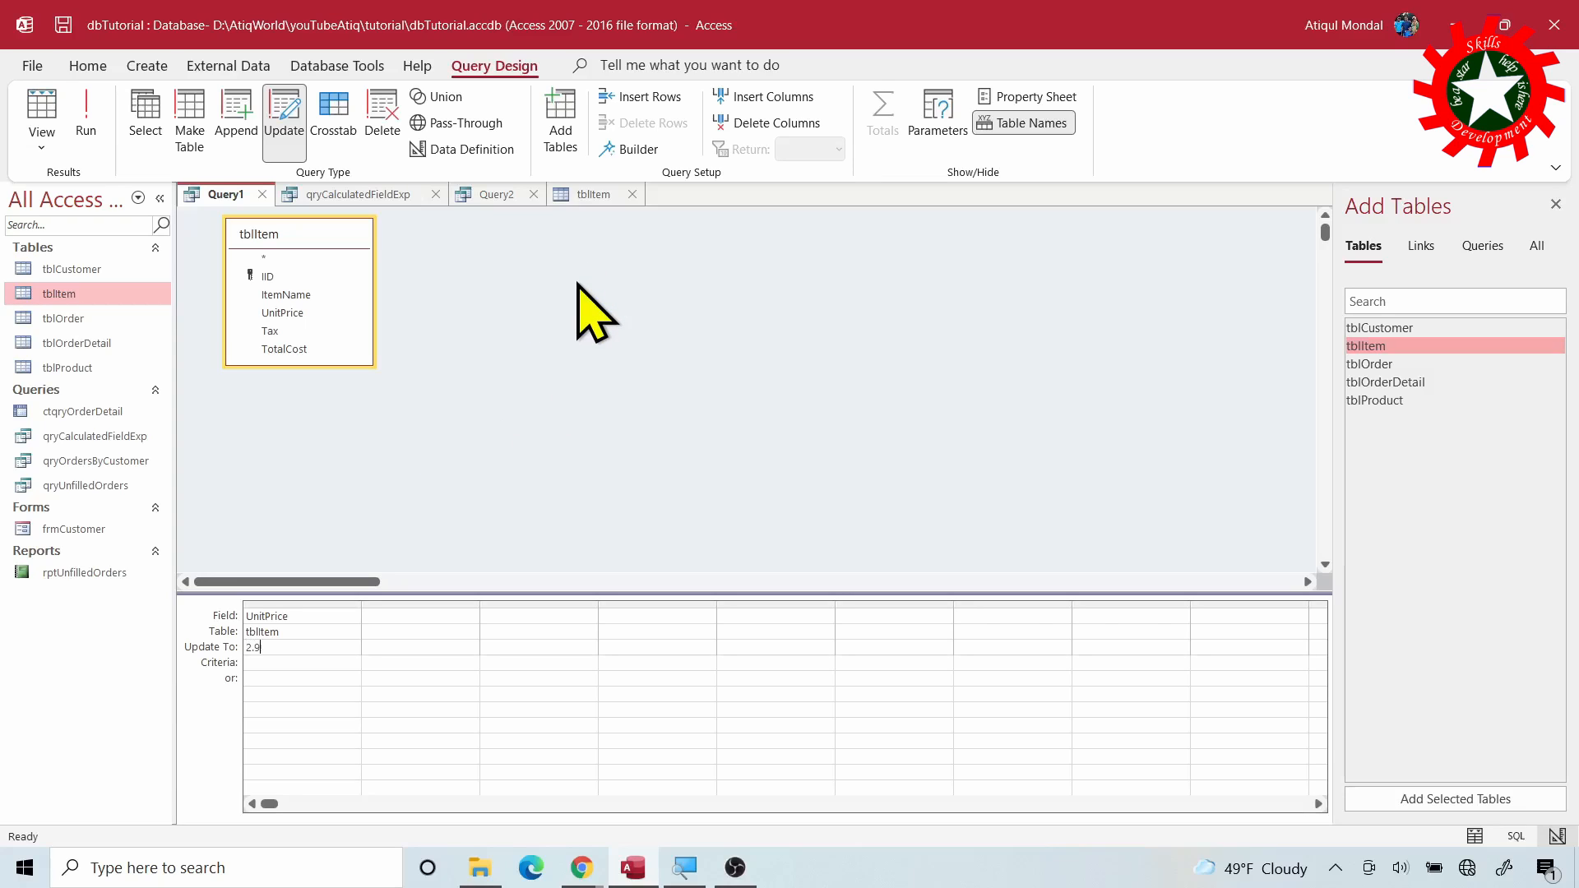
click(603, 198)
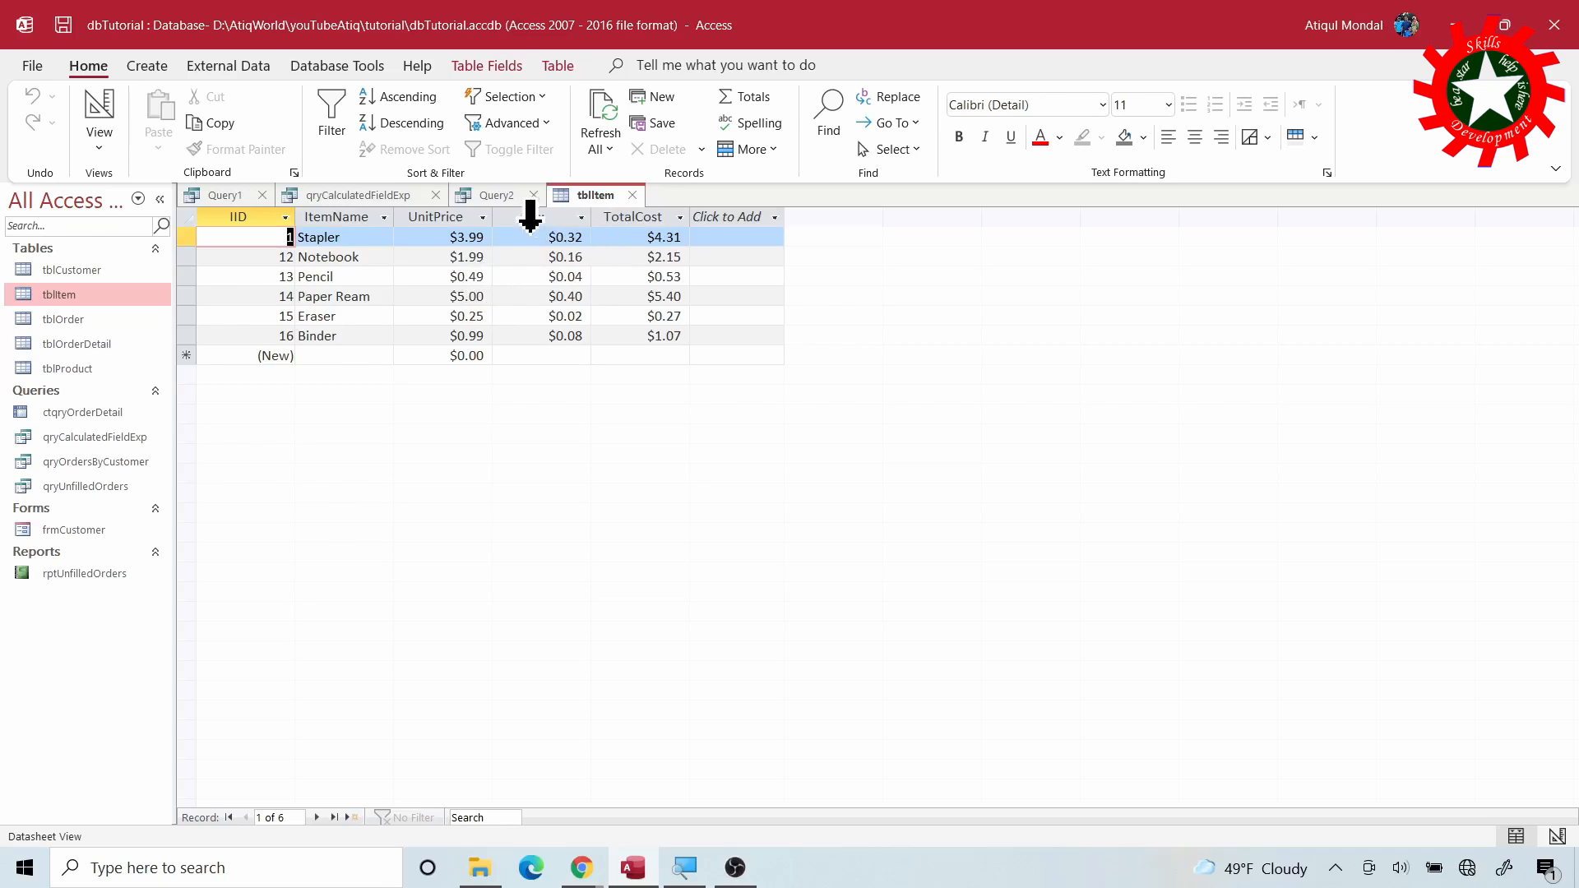
click(232, 197)
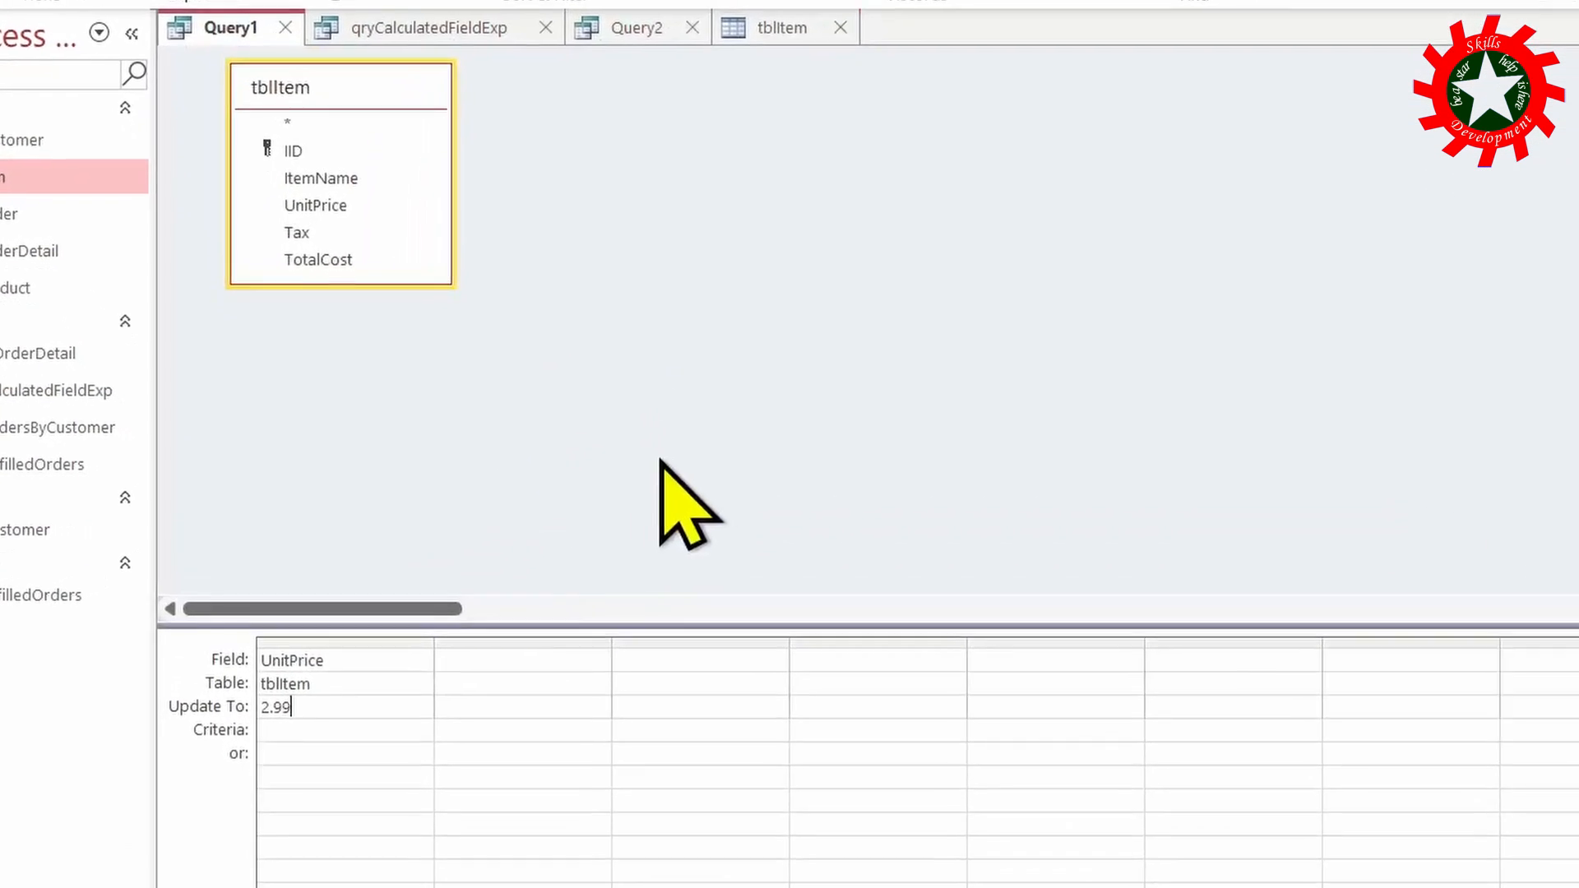
Add the IID field to the update query with the criterion >1, and review the query's SQL before returning to Design view.
click(575, 709)
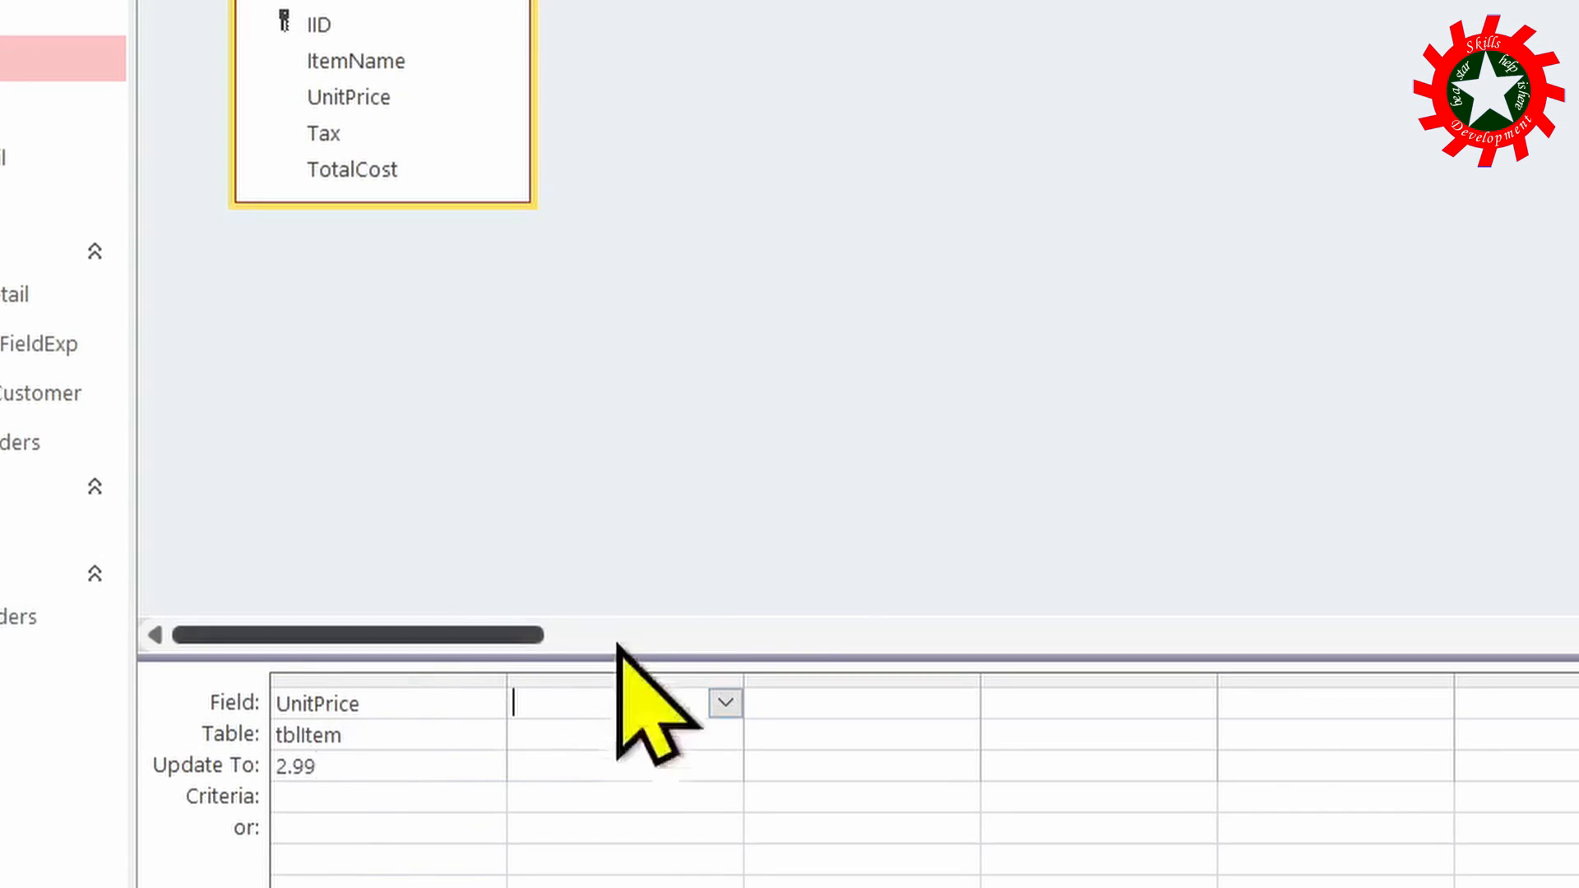
double_click(362, 29)
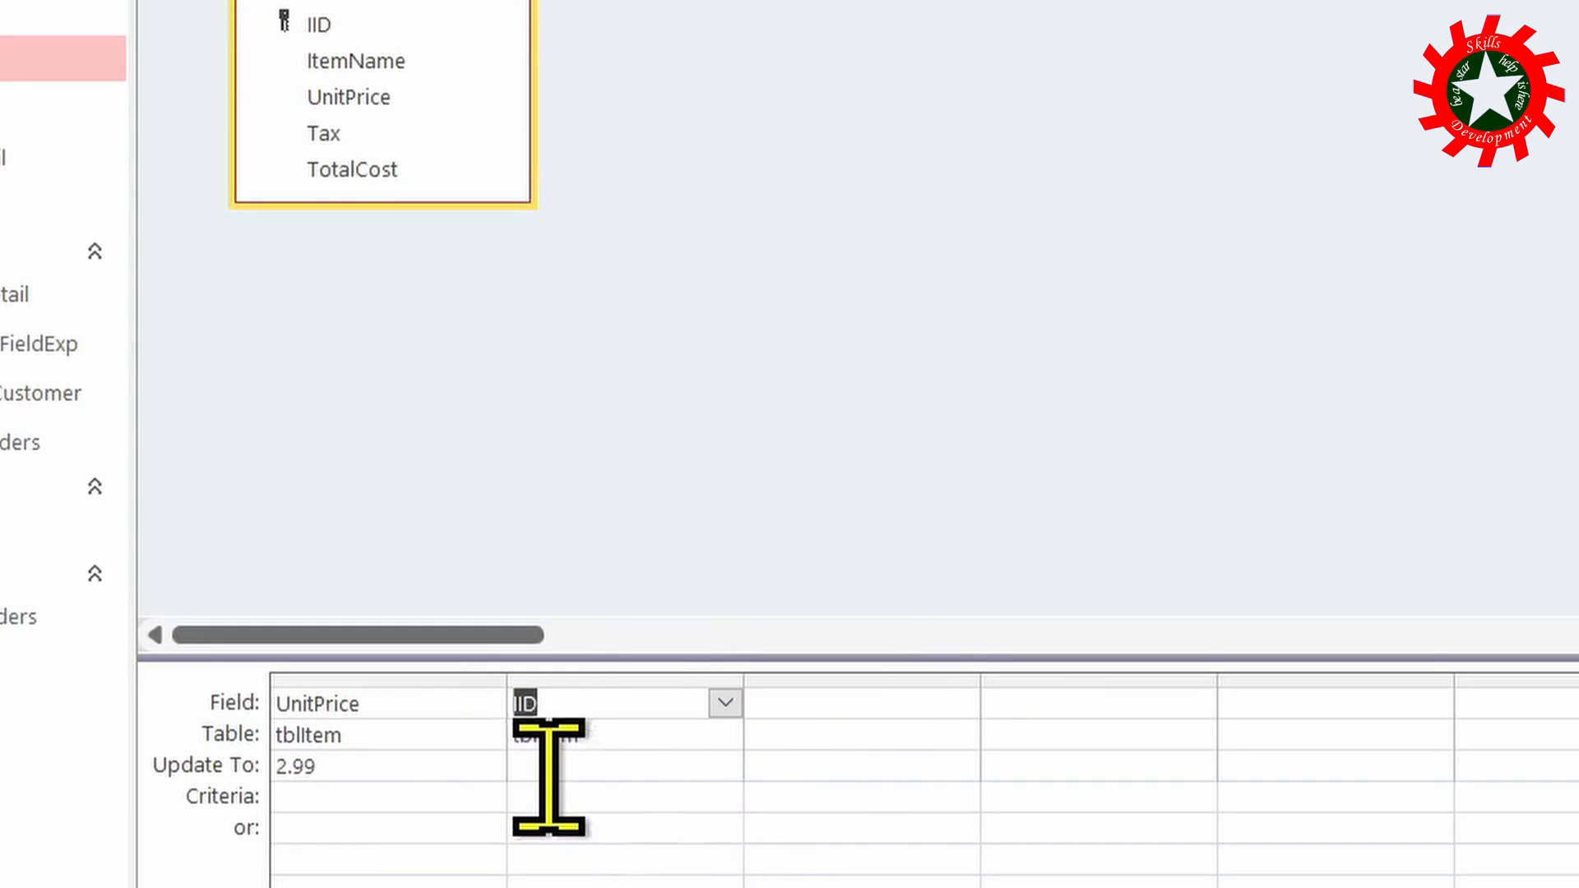
click(528, 801)
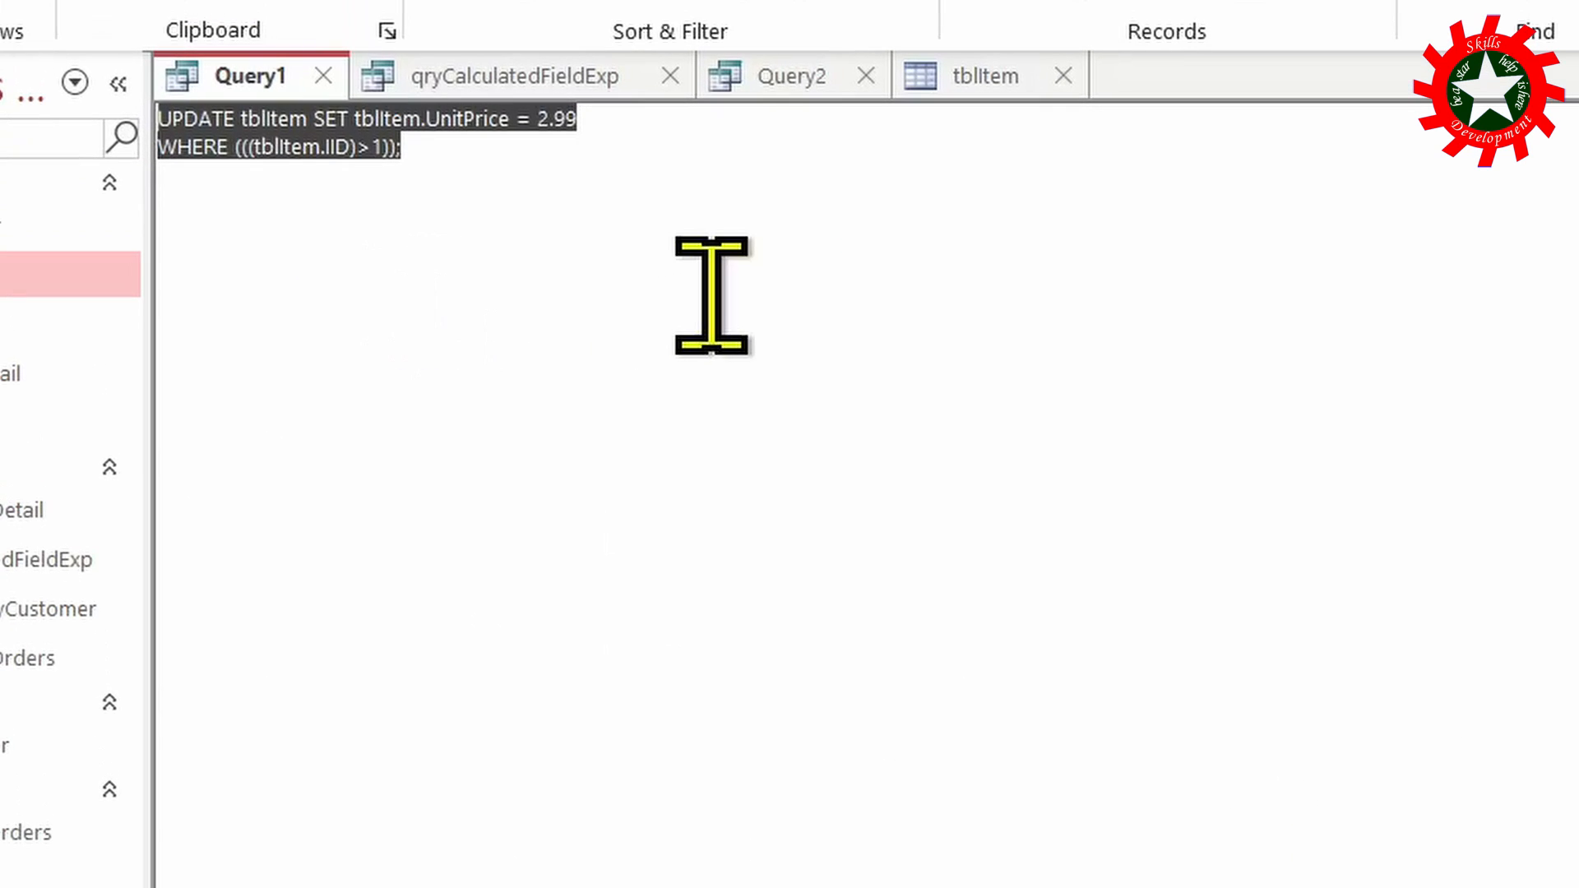
click(712, 296)
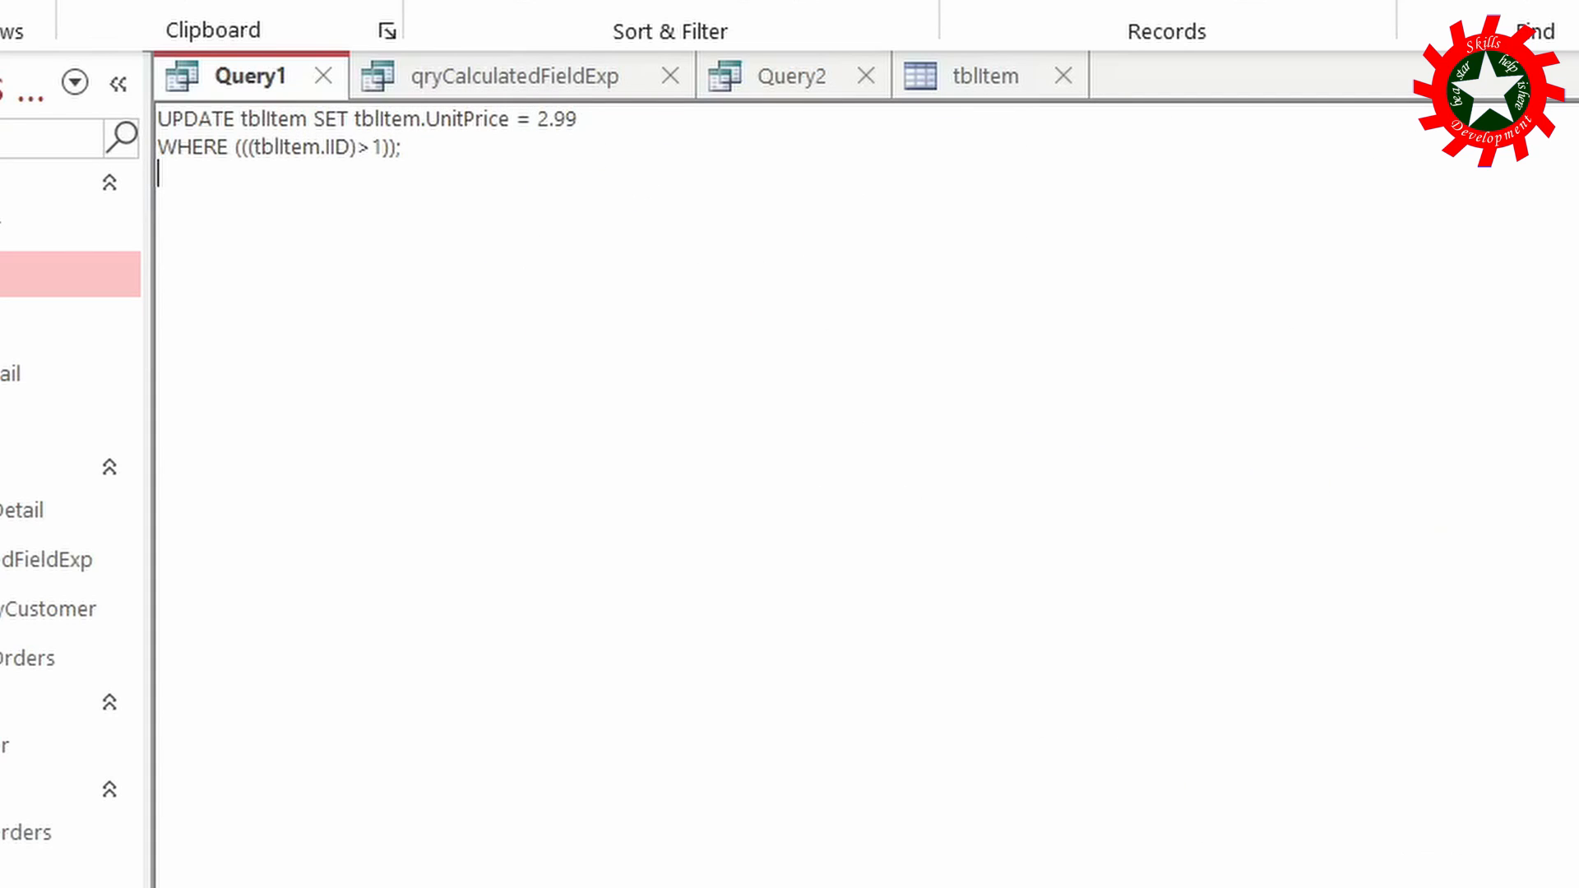
click(1556, 835)
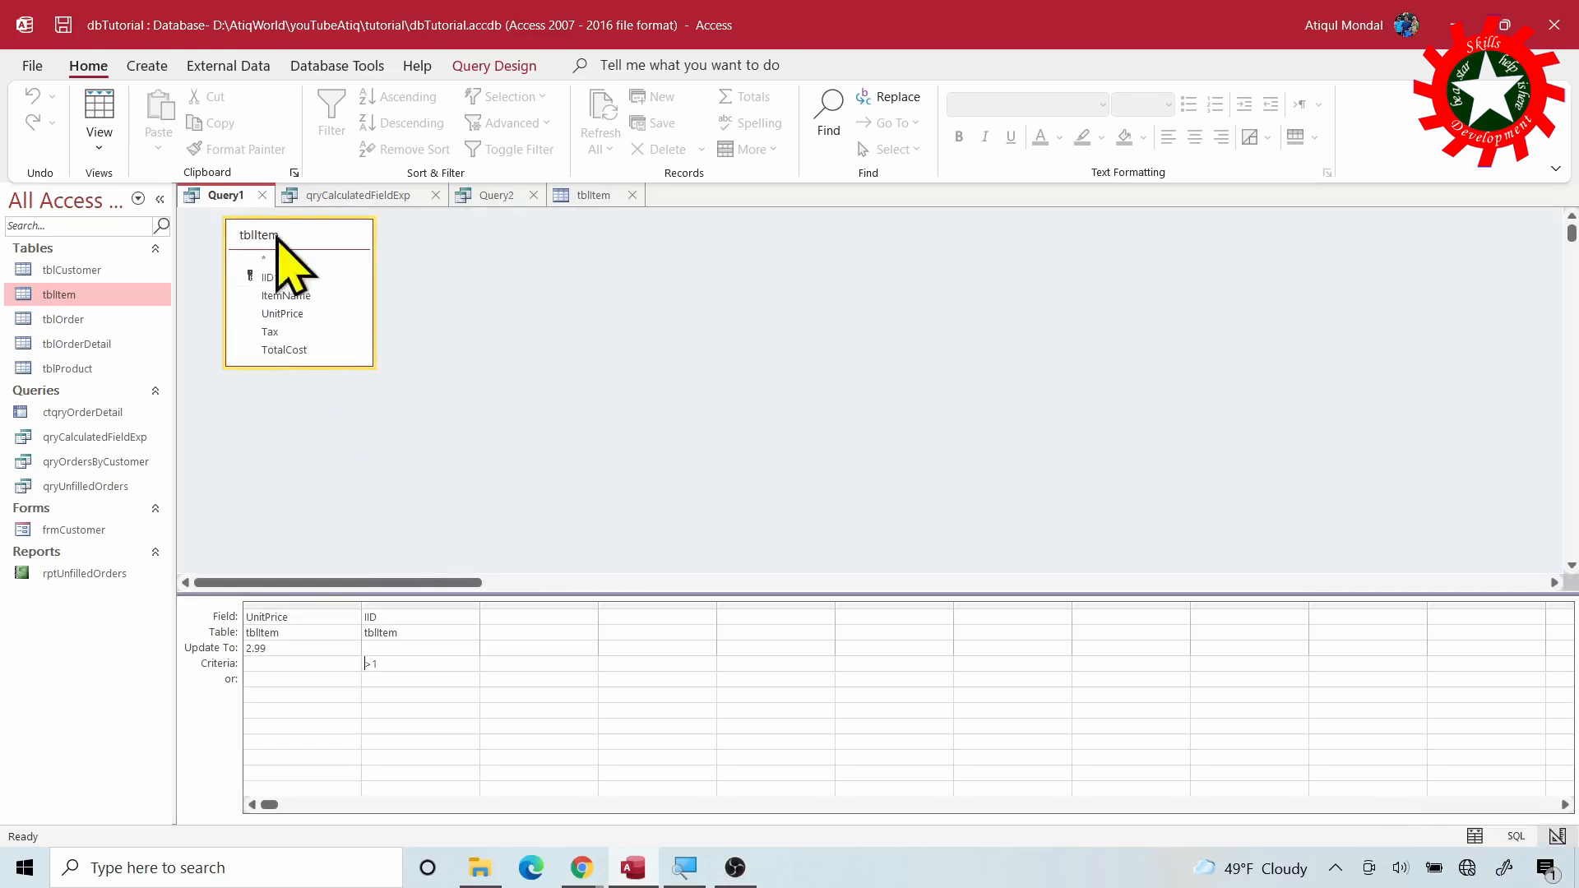
Run the update query, accept the row changes, and open tblItem to view the records.
click(494, 65)
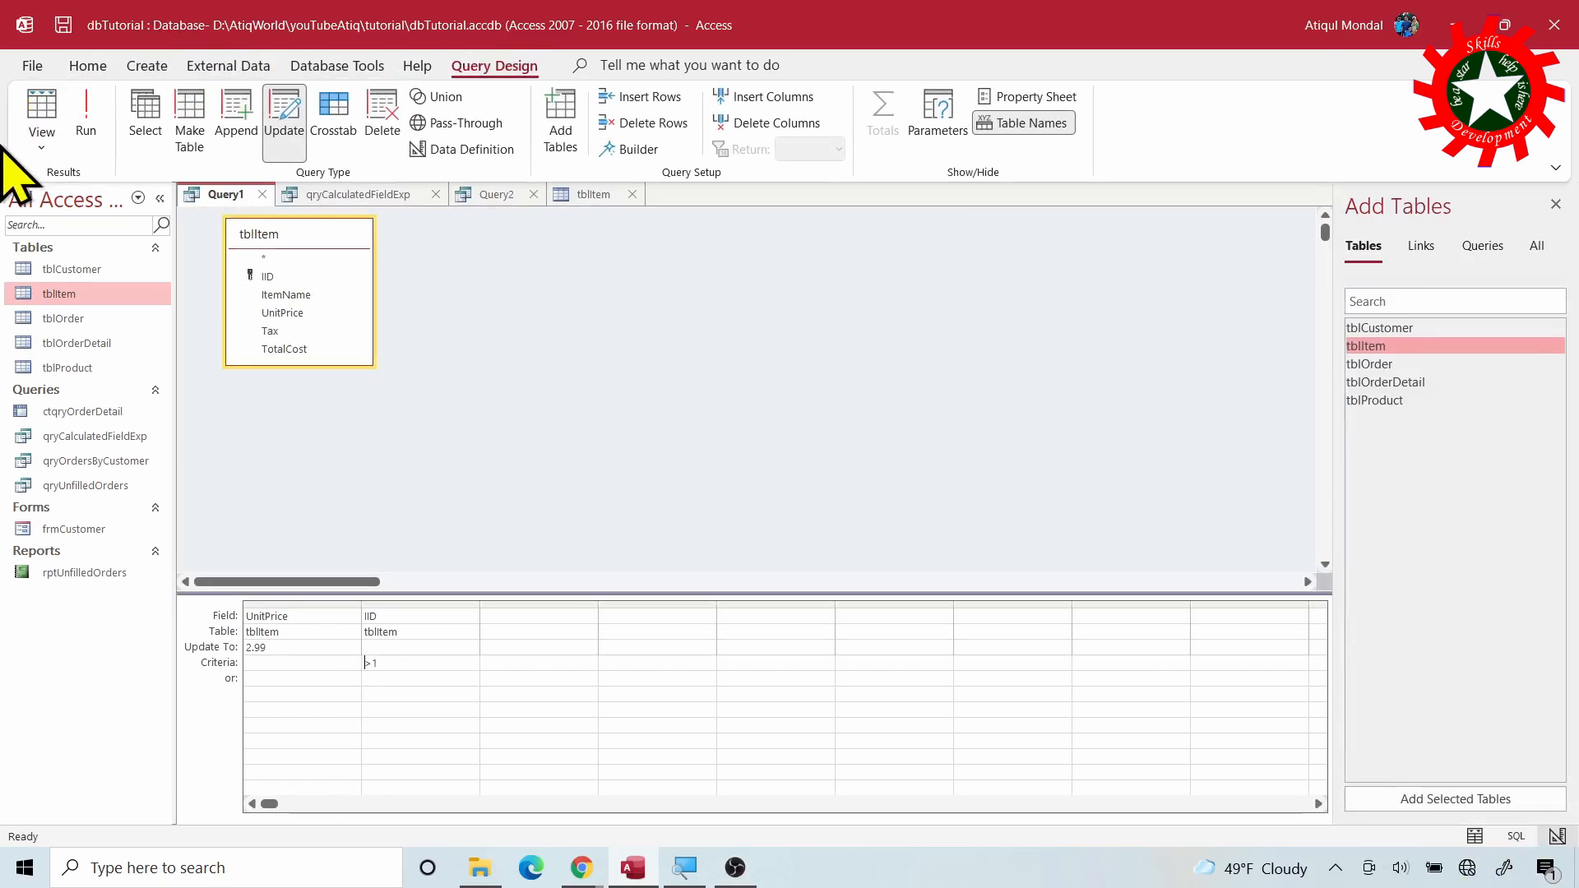
click(82, 111)
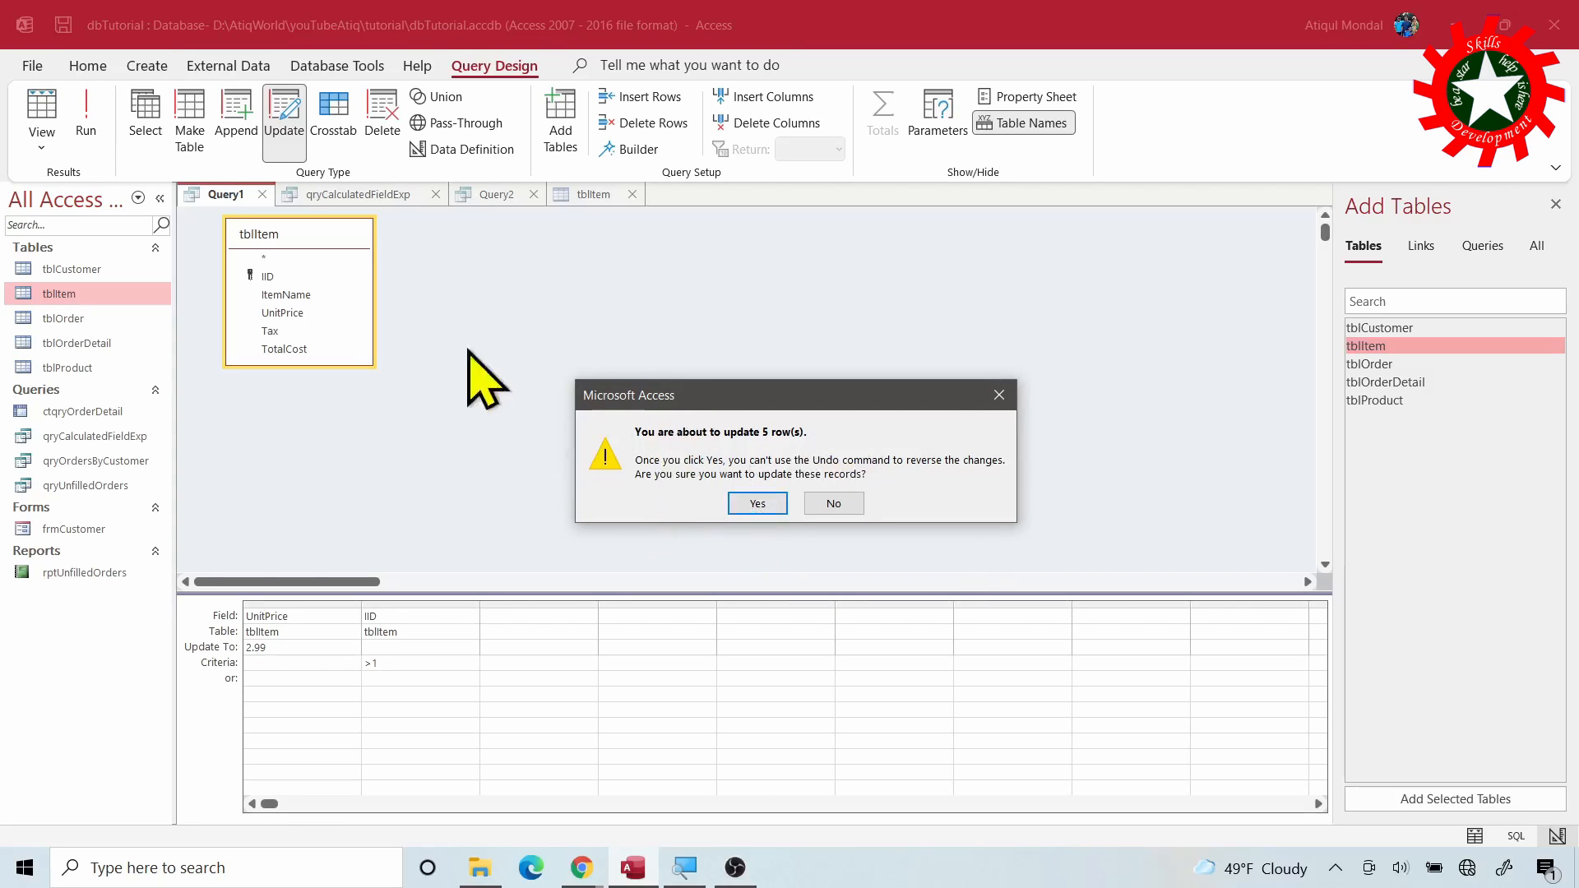
click(754, 505)
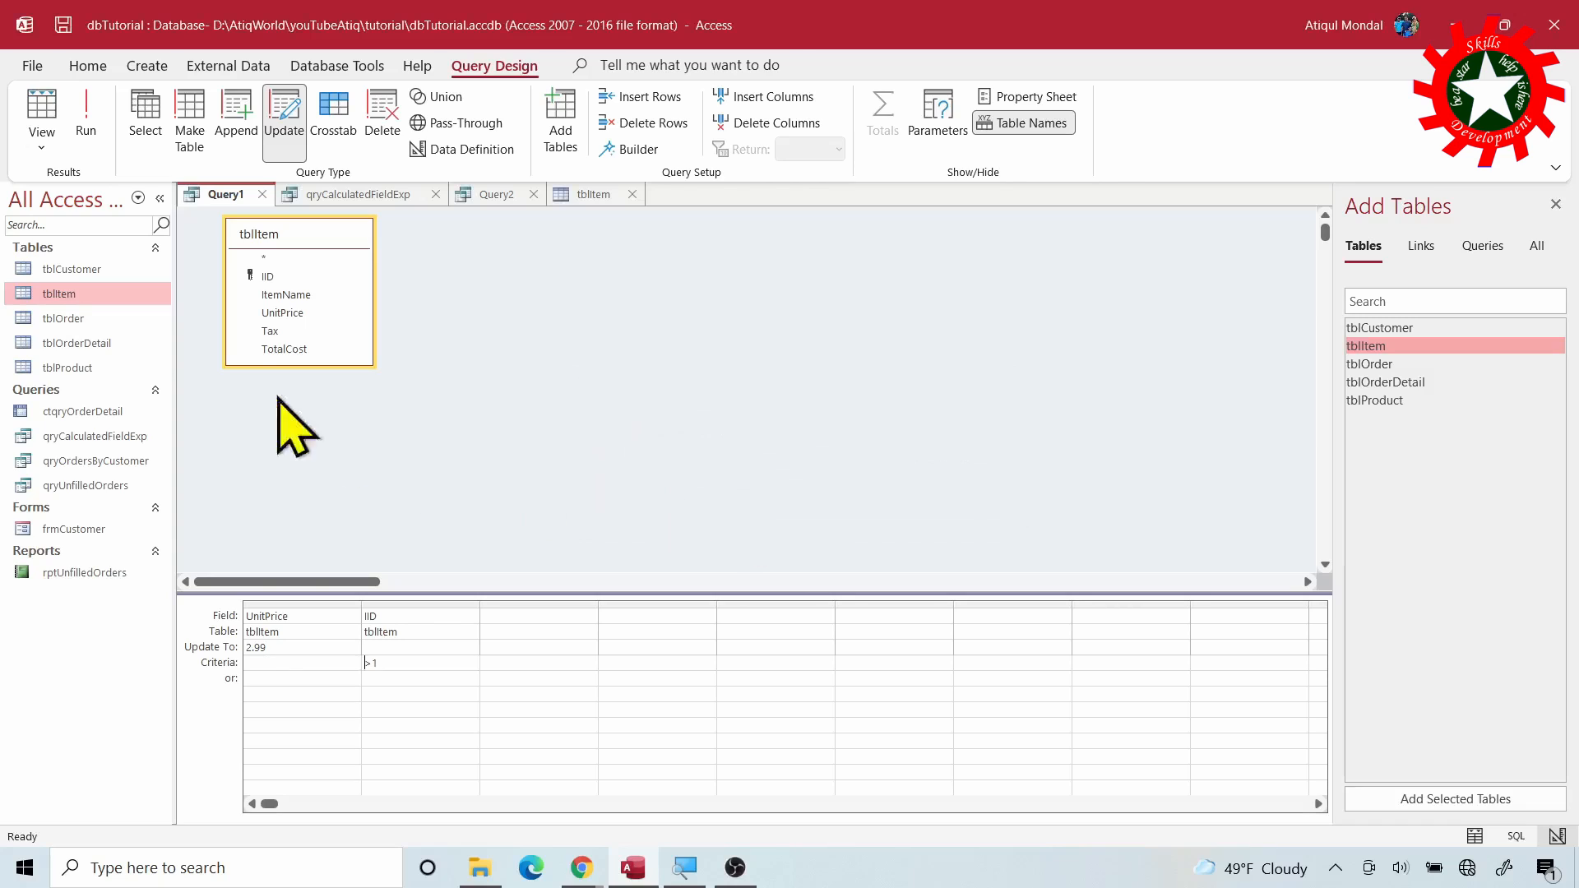
double_click(85, 297)
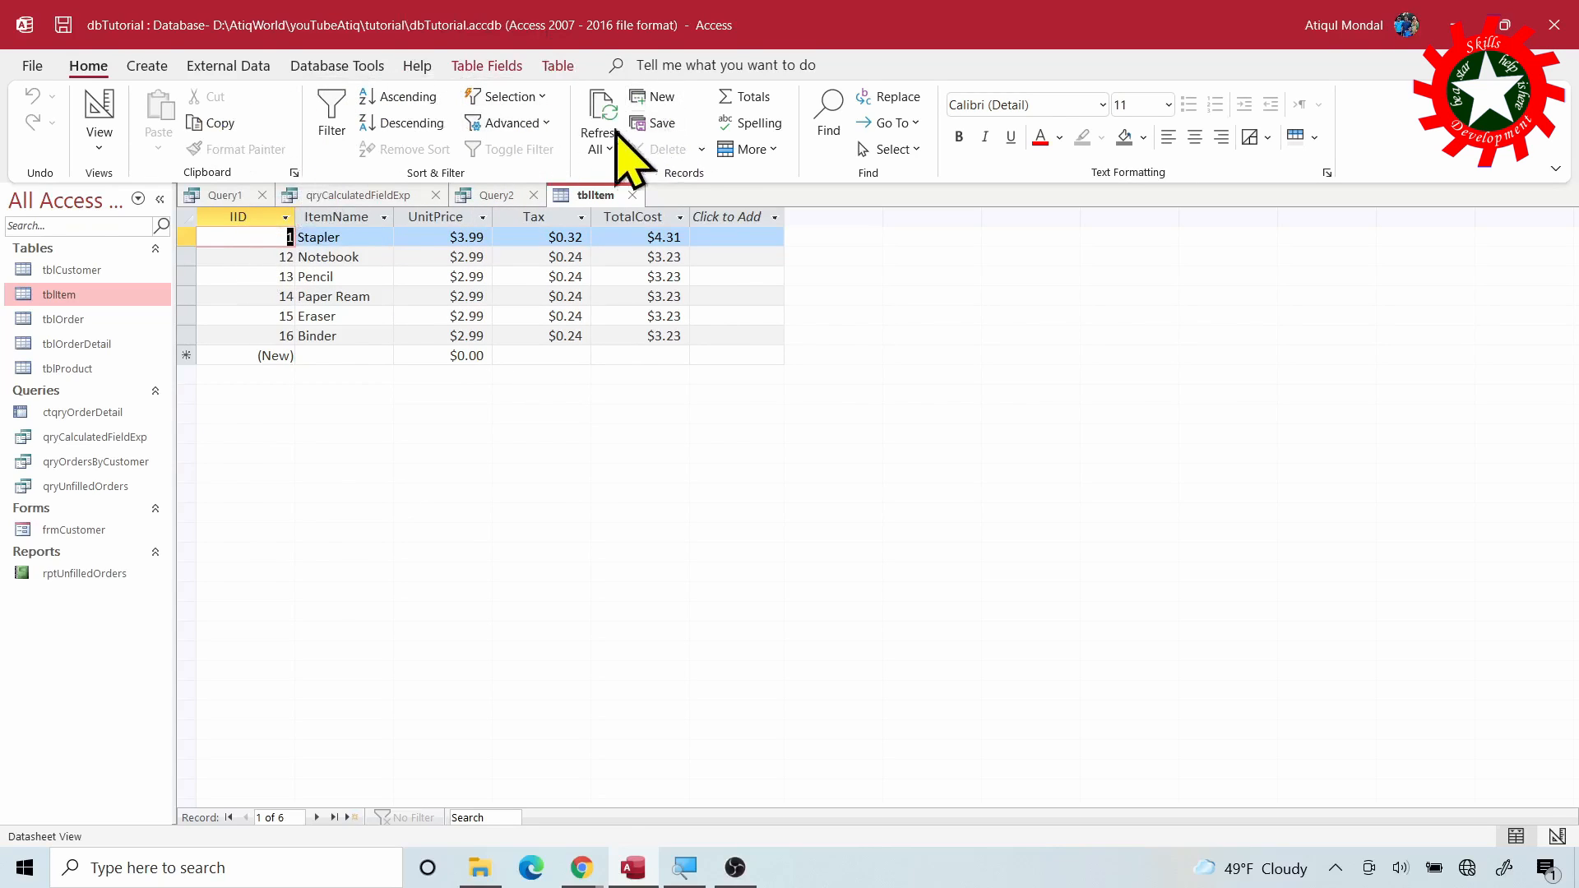
Create a new delete query in Design view based on the tblItem table.
click(146, 66)
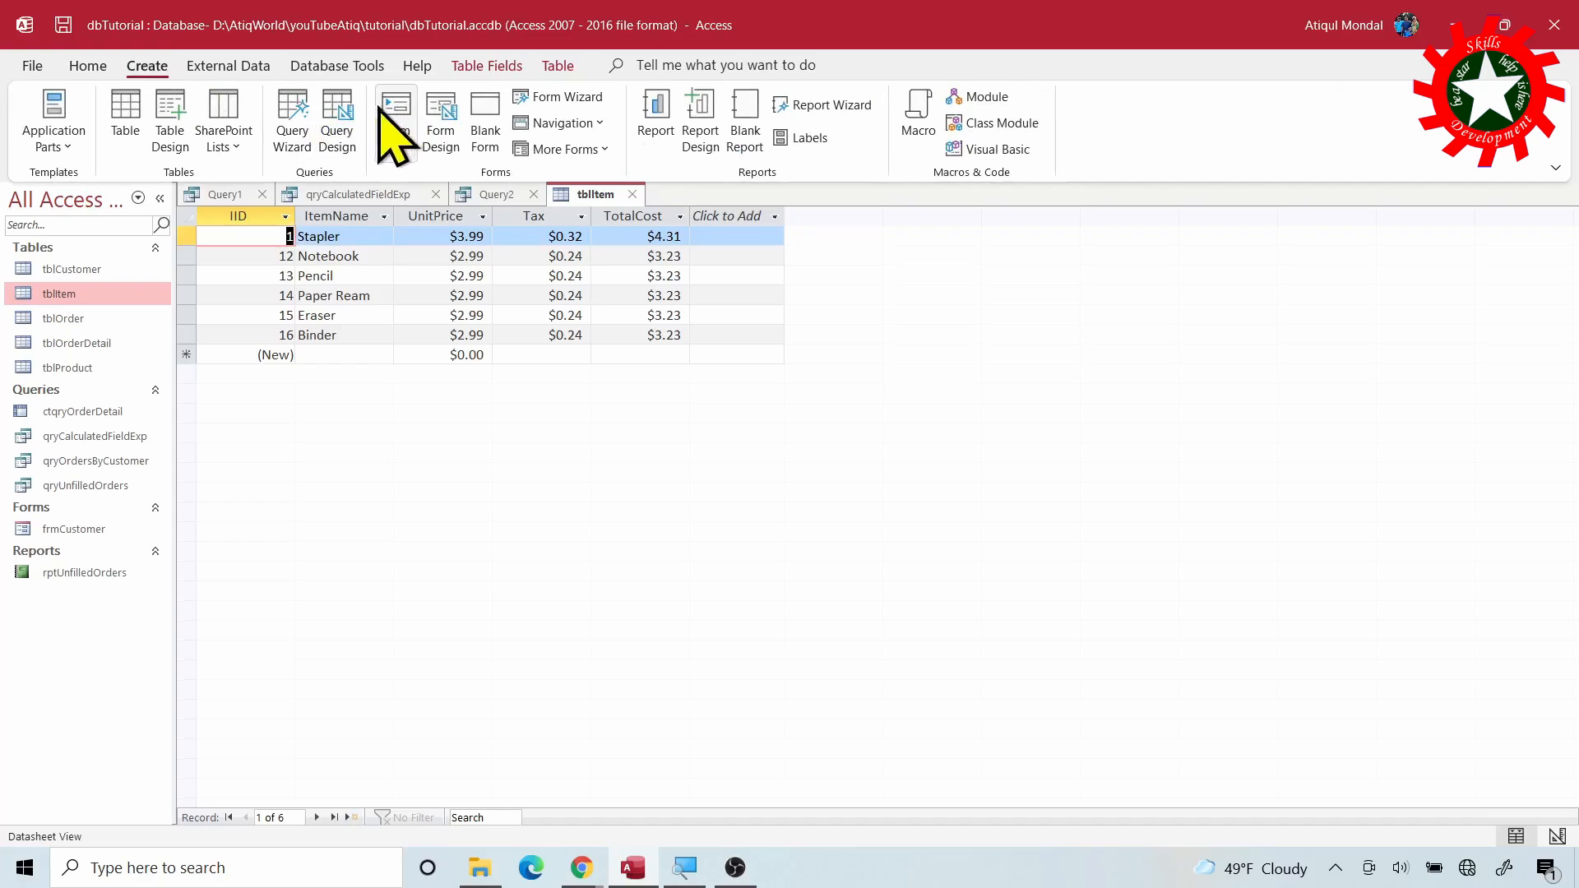
click(344, 107)
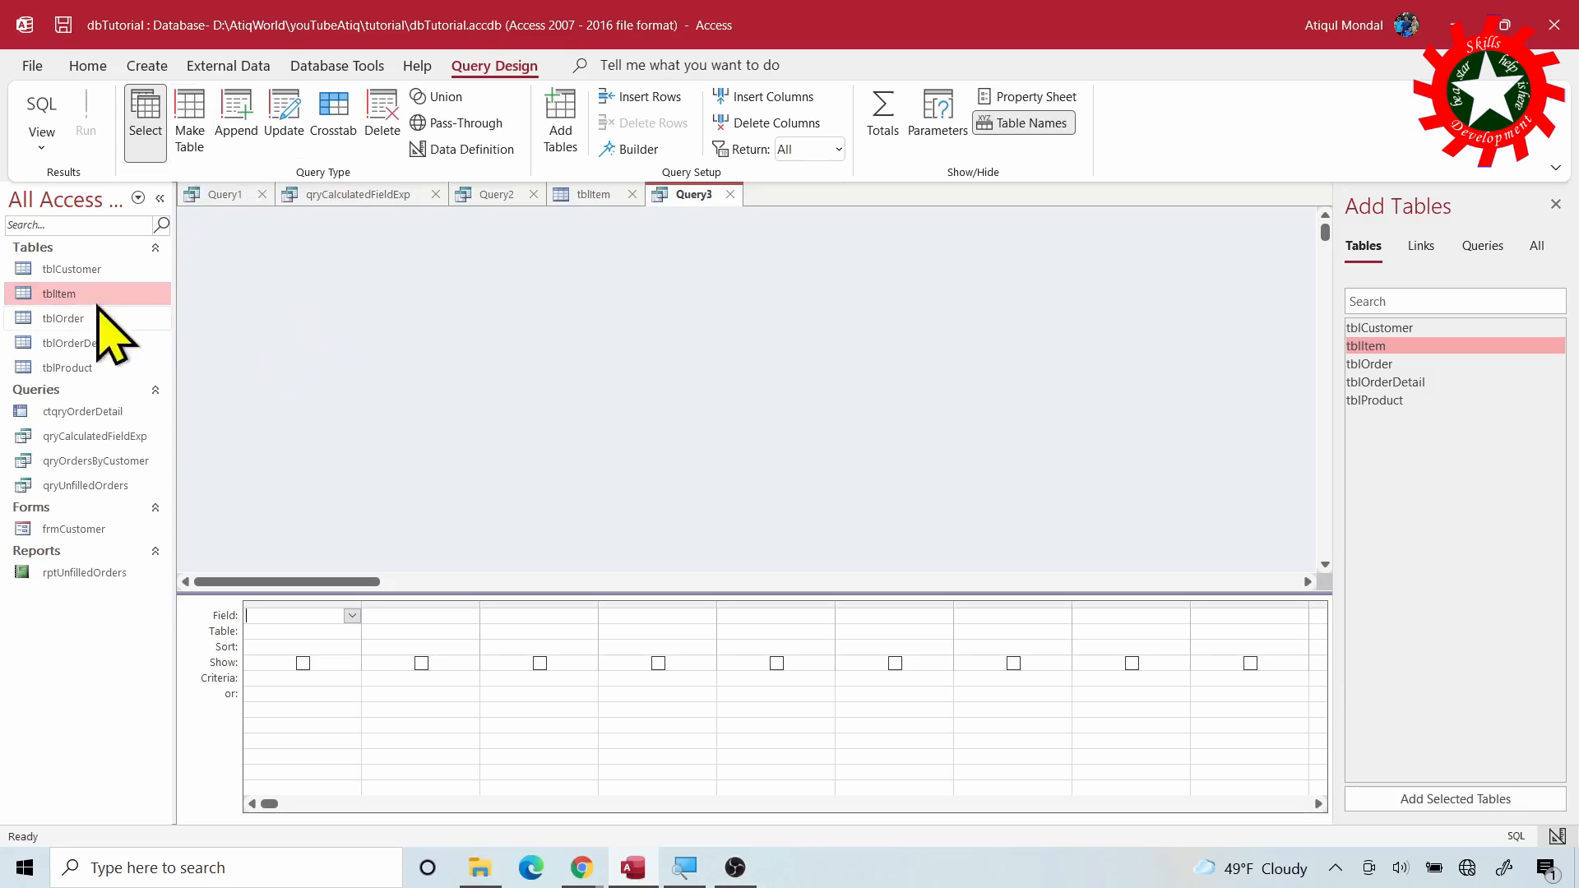
click(385, 136)
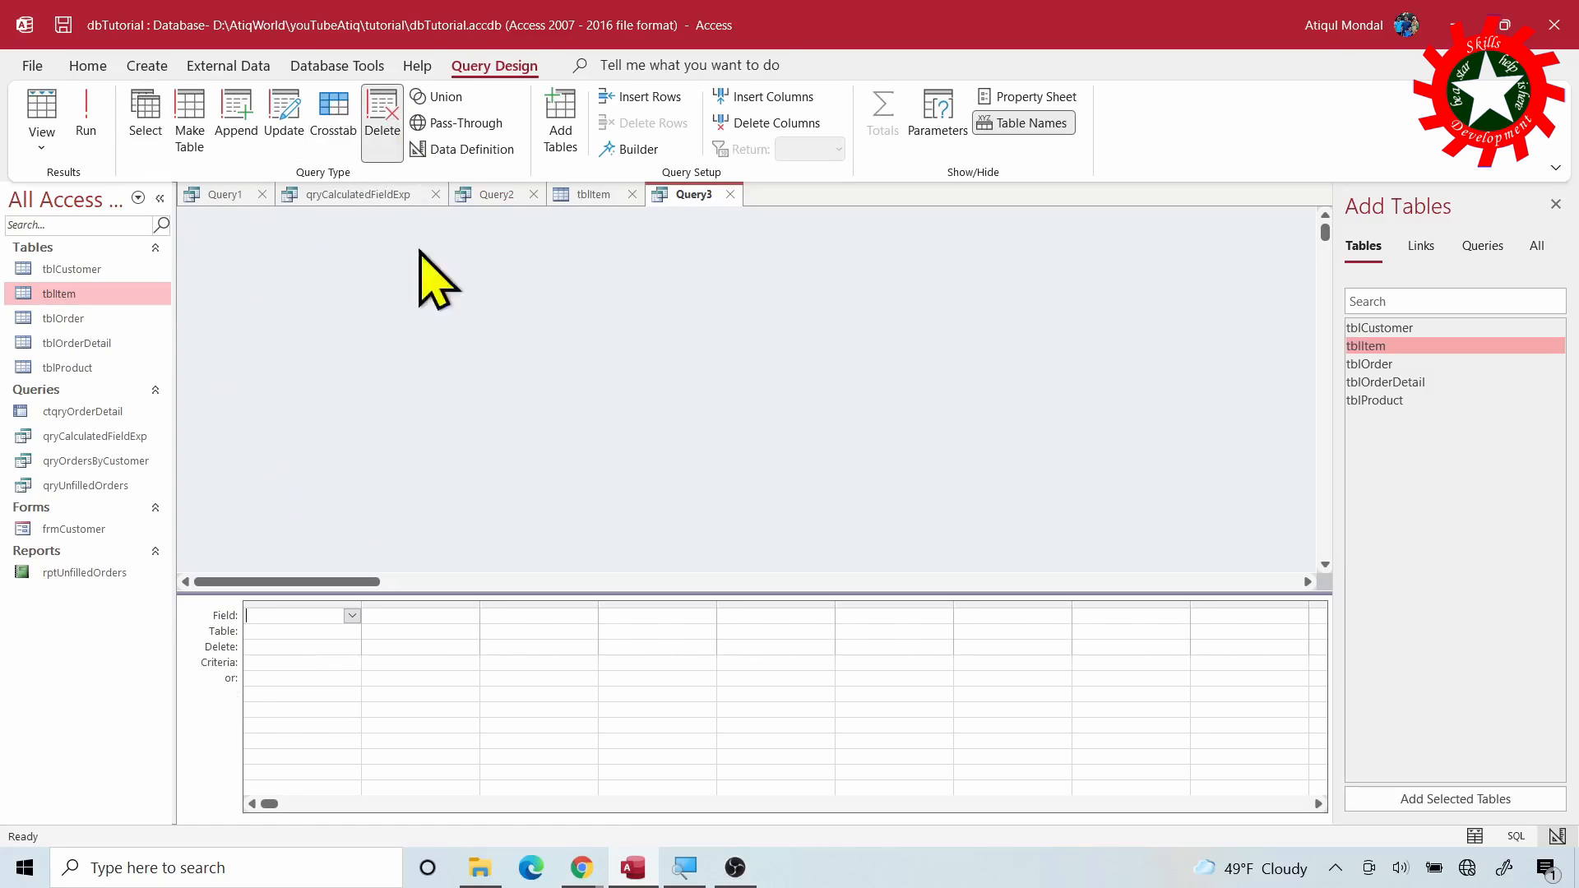
double_click(1385, 347)
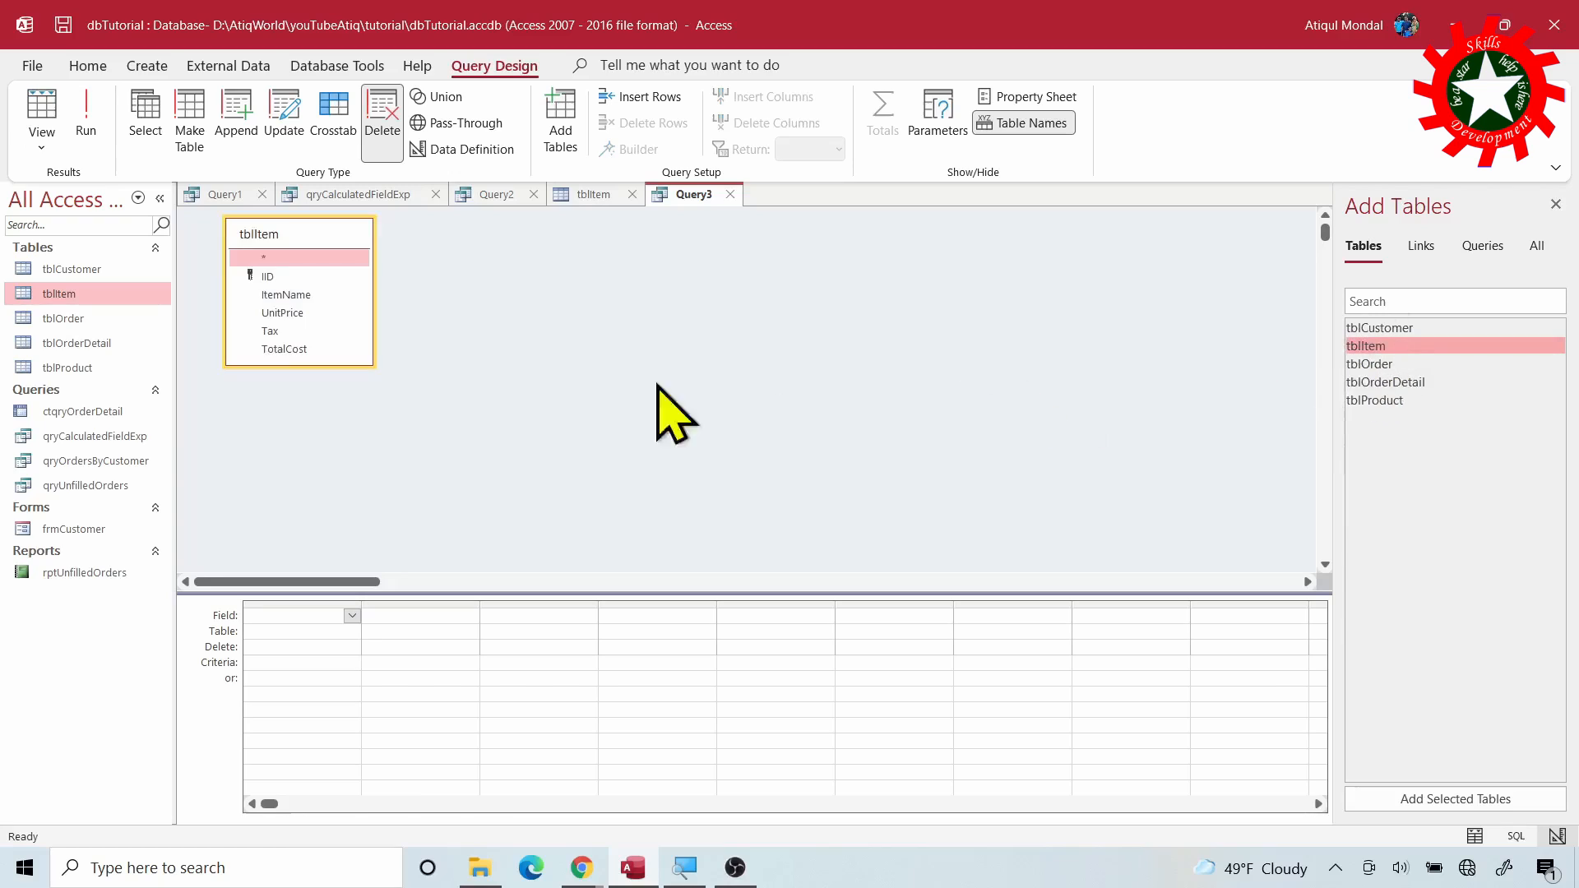
Add the IID field to the delete query with the criterion >1, and compare it with the records in tblItem.
double_click(274, 280)
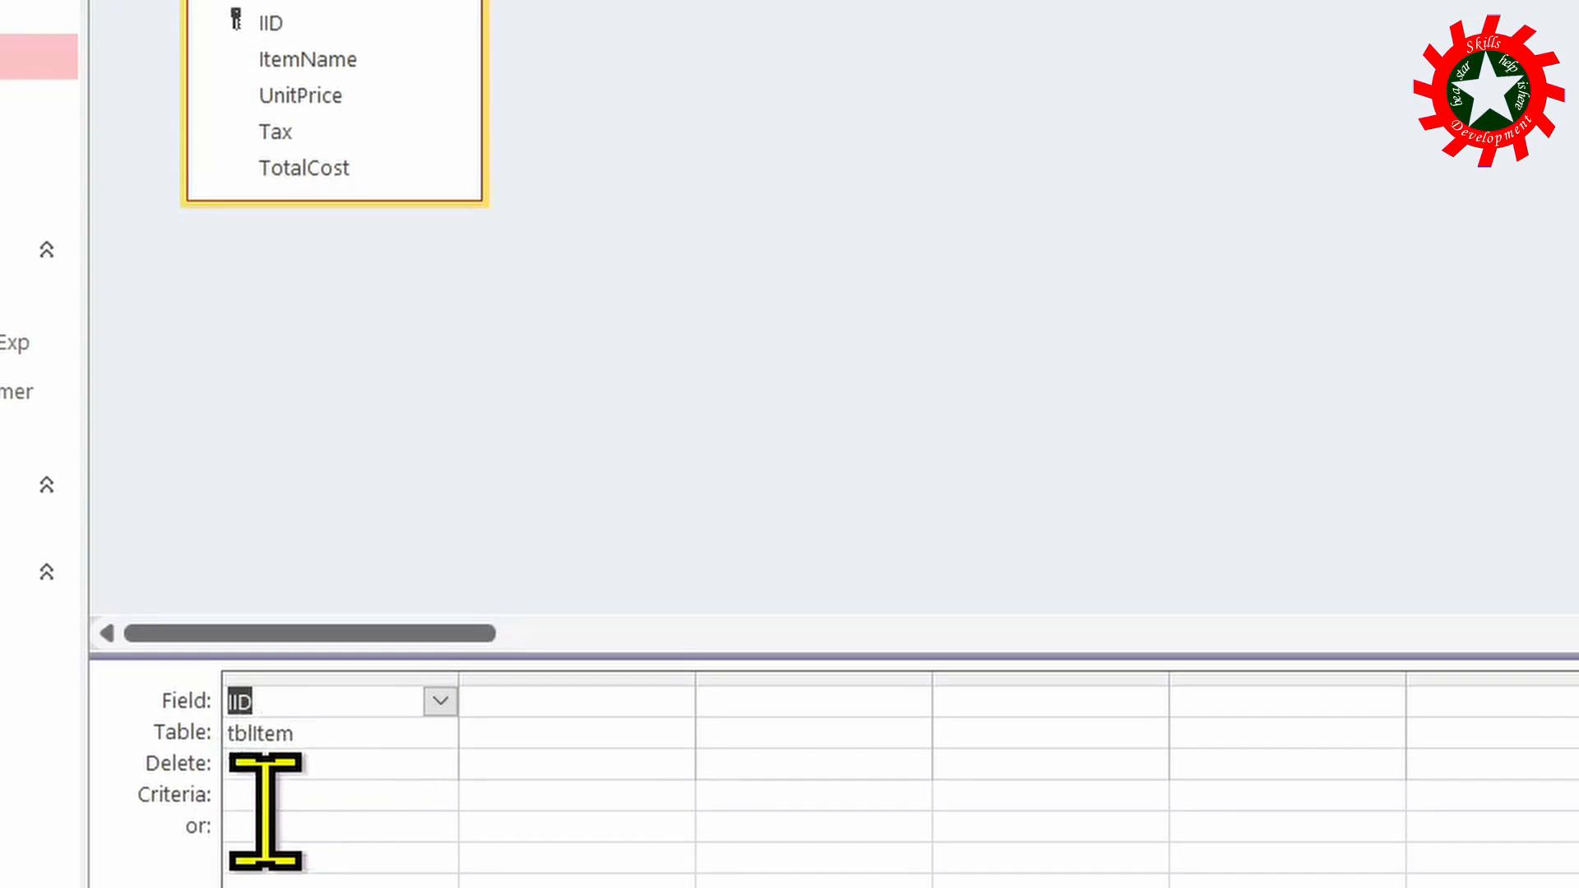
click(268, 798)
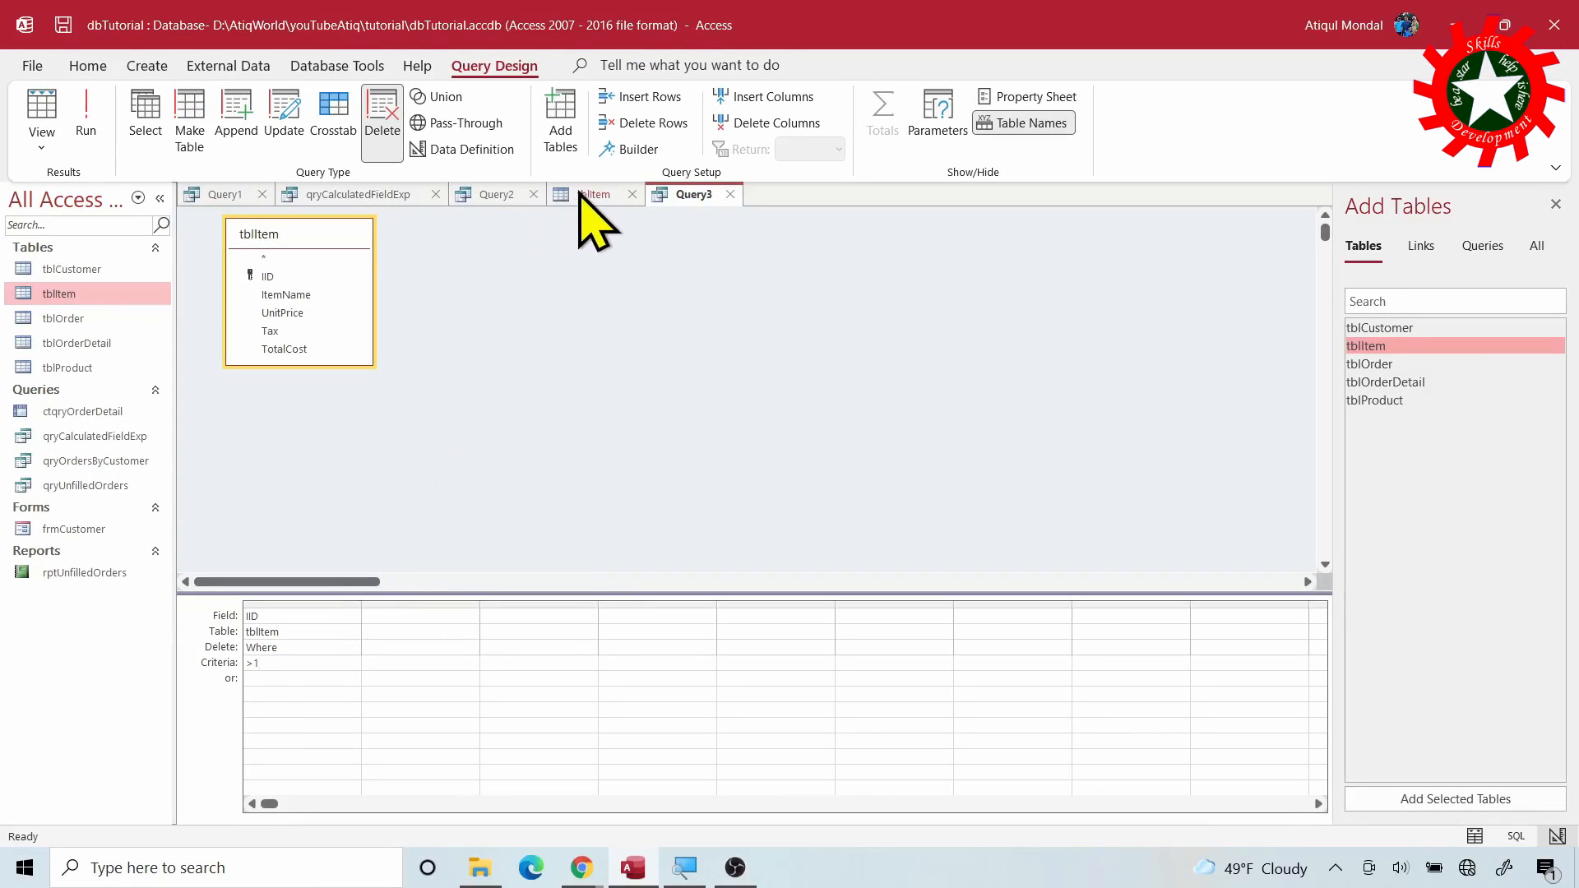
click(586, 193)
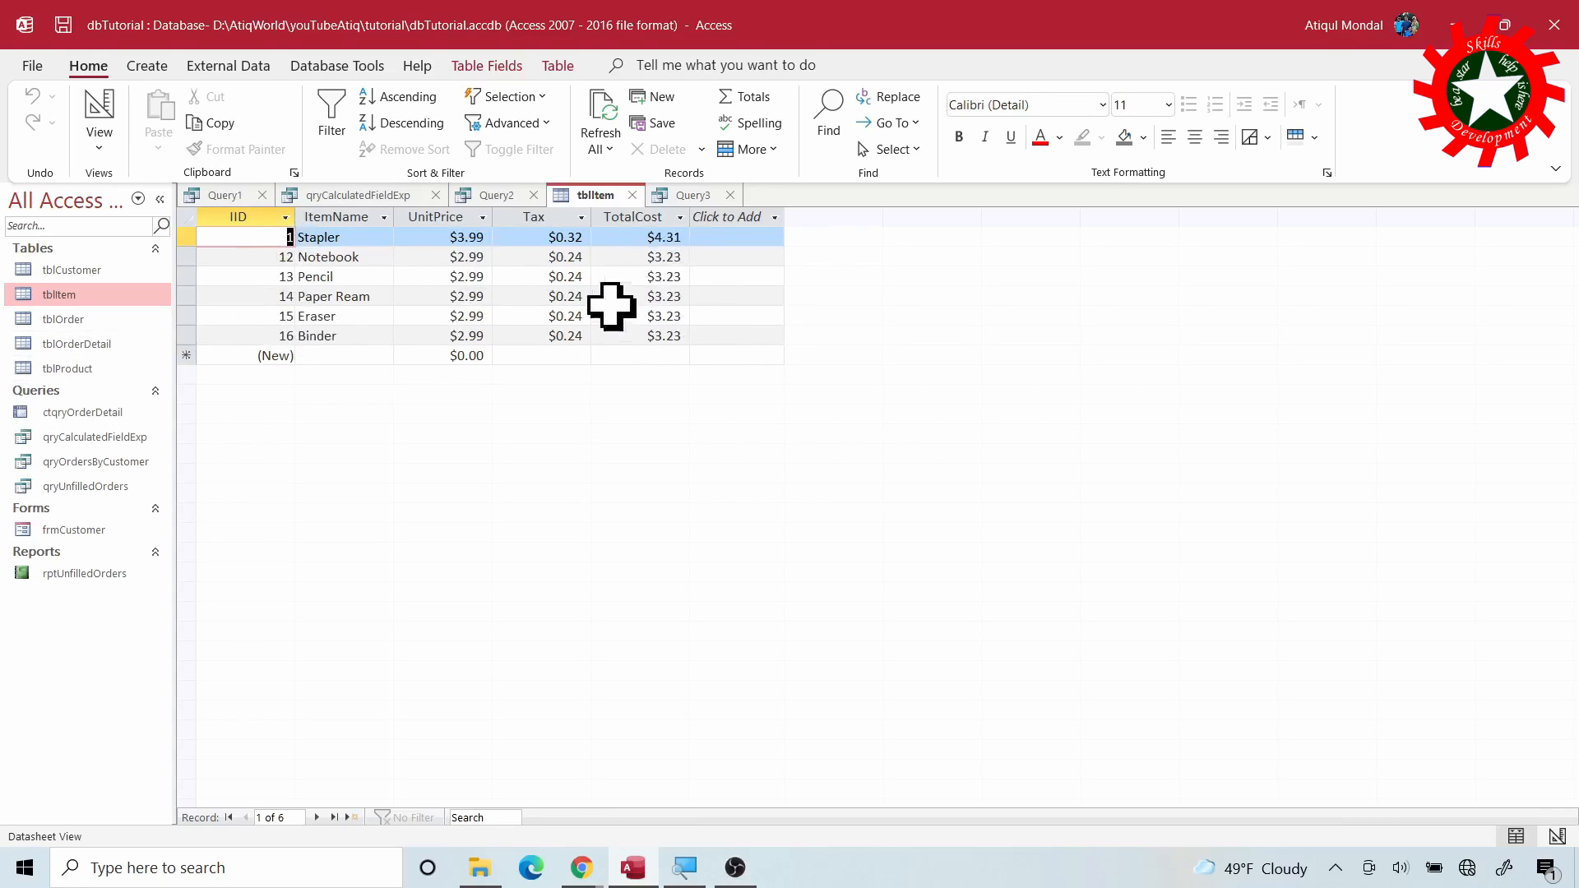
click(691, 195)
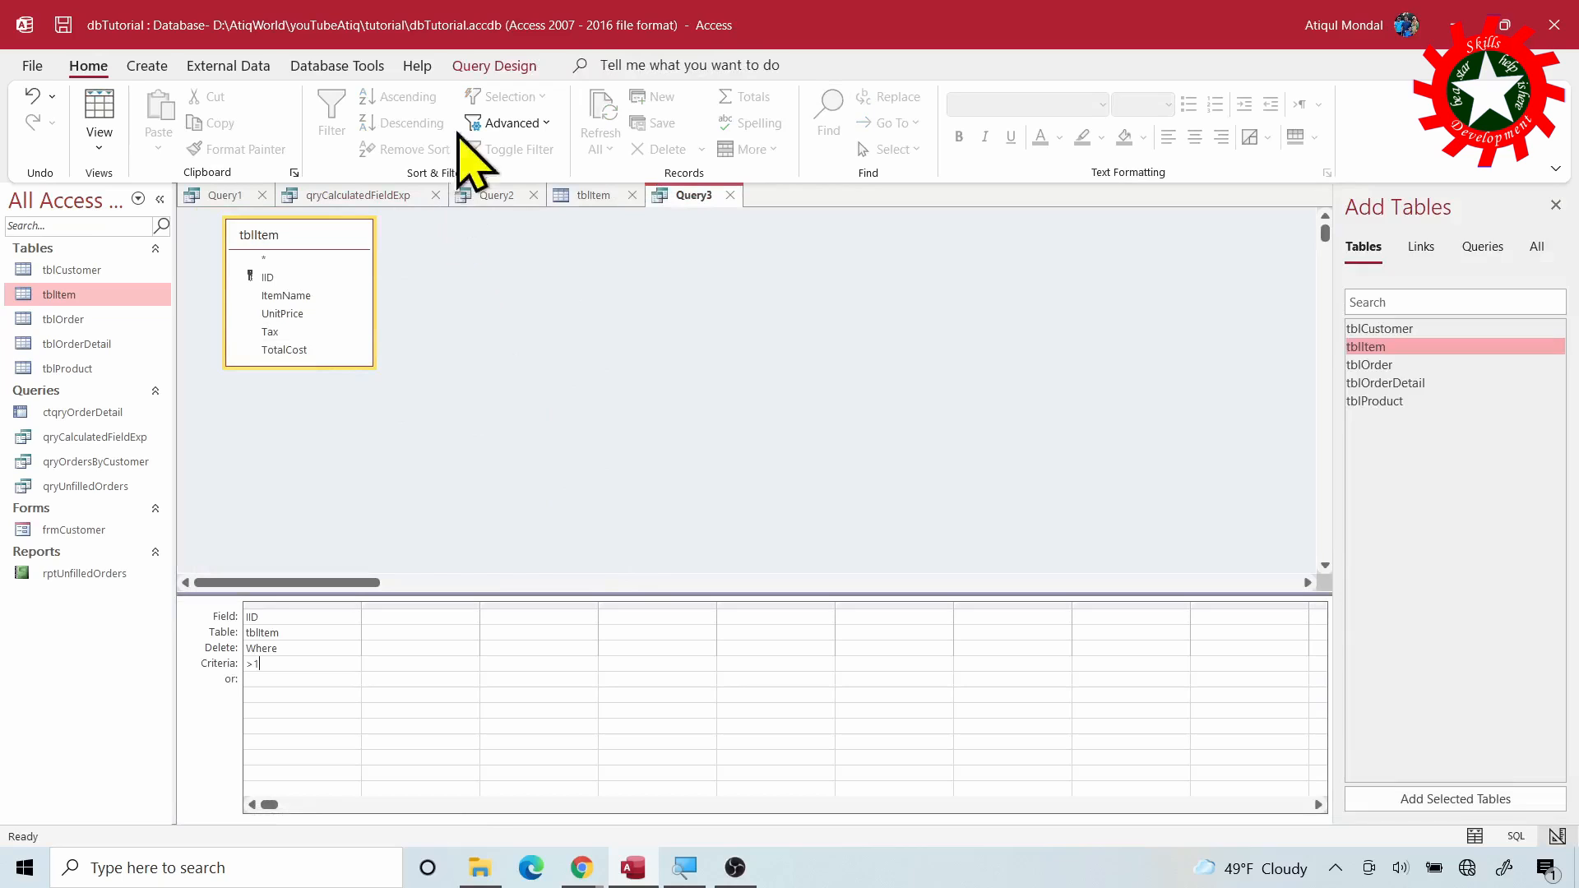
Review the delete query's SQL statement, and return to Design view.
click(494, 66)
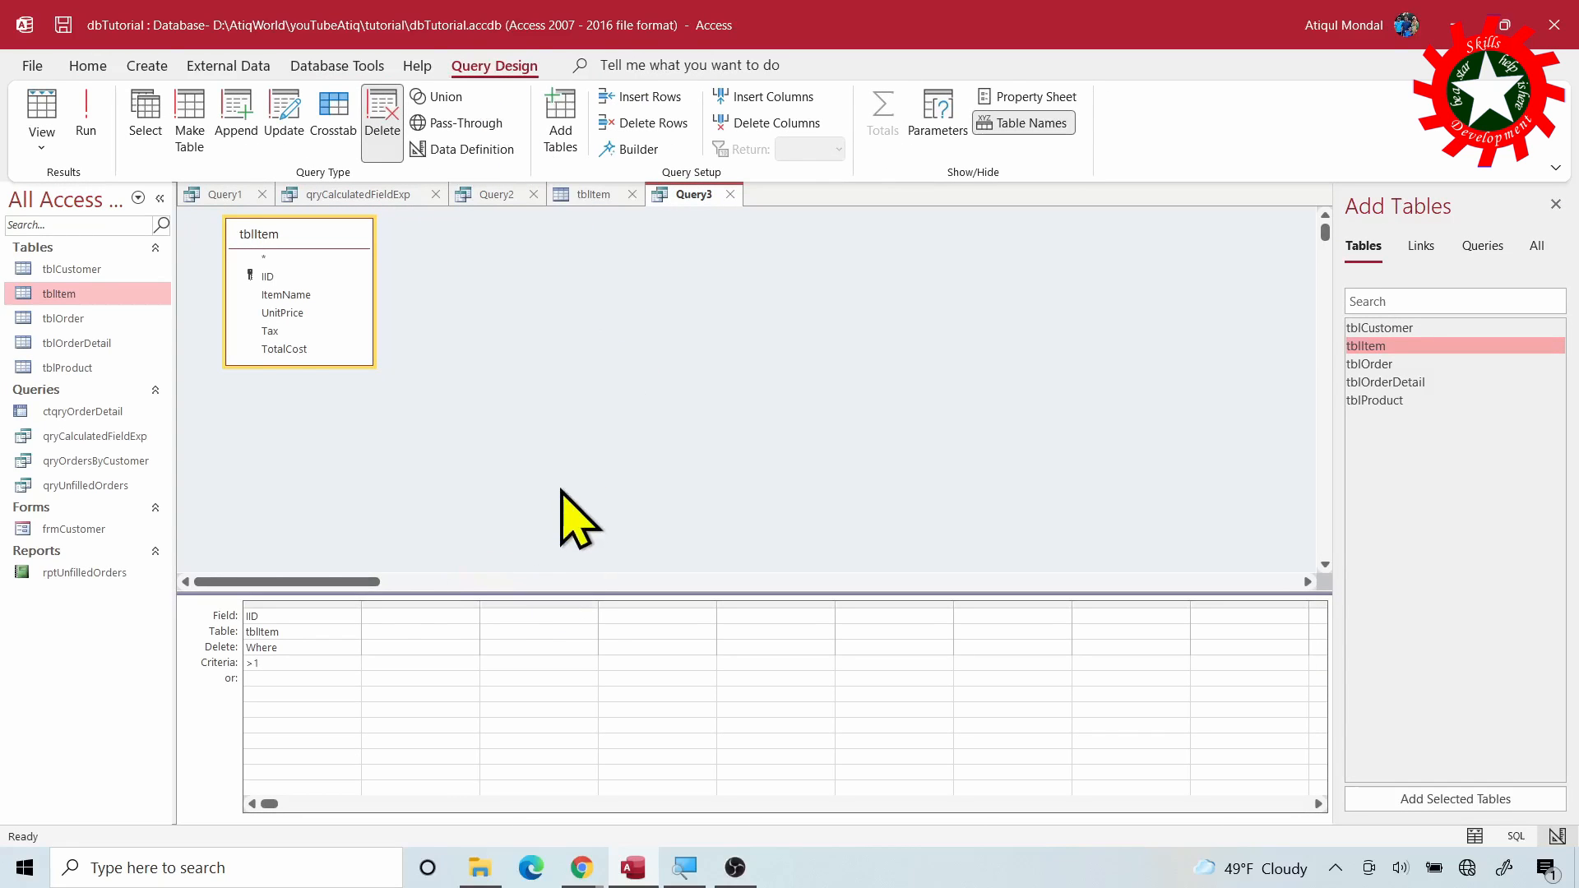
click(1516, 835)
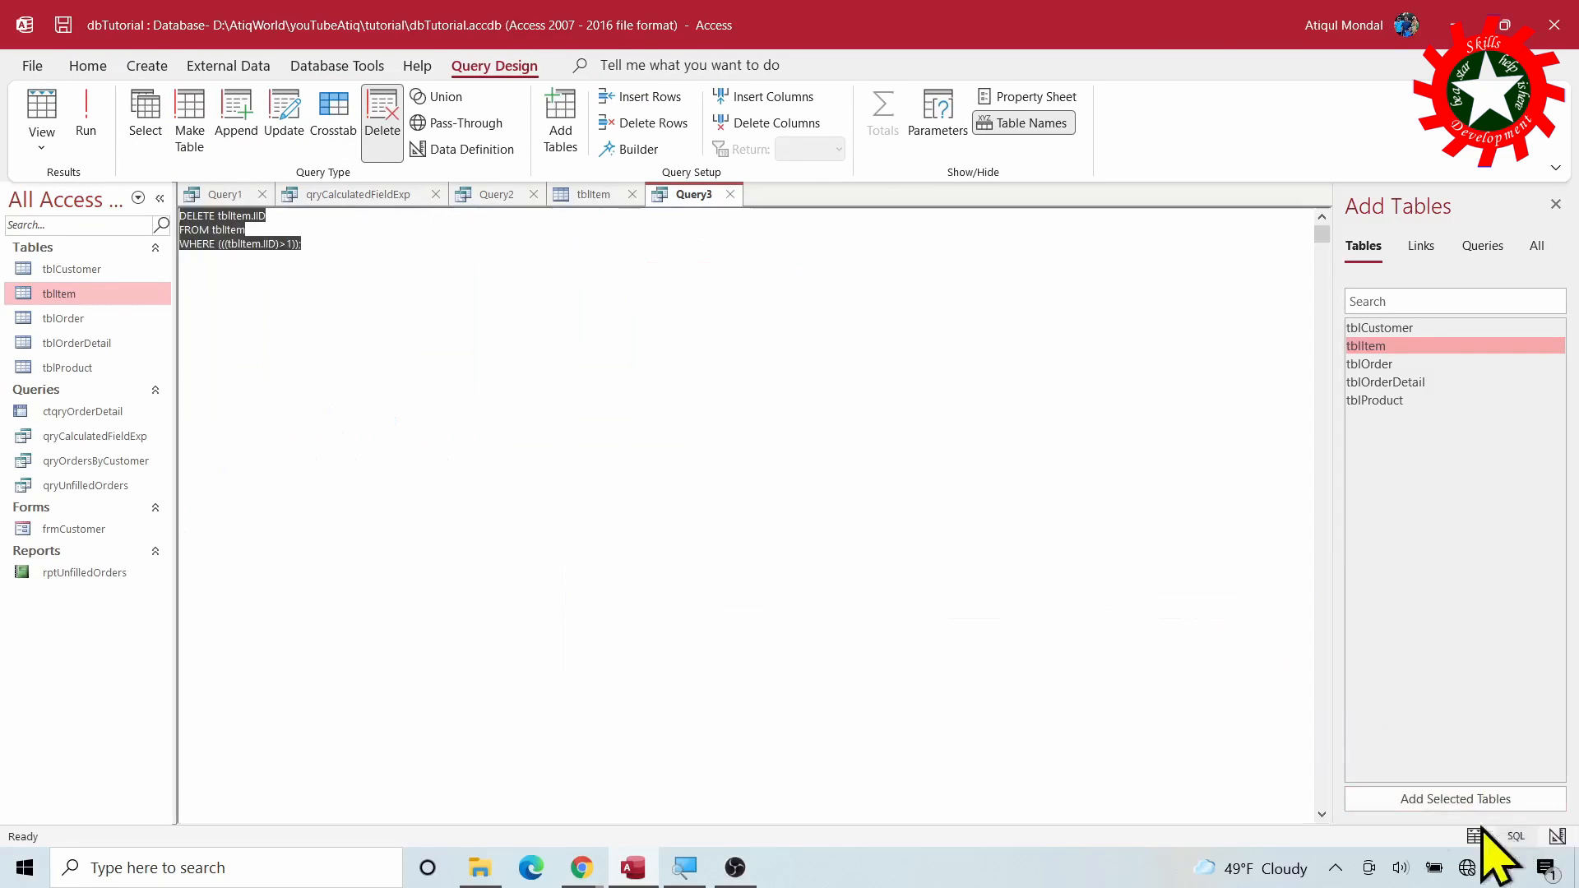
click(435, 411)
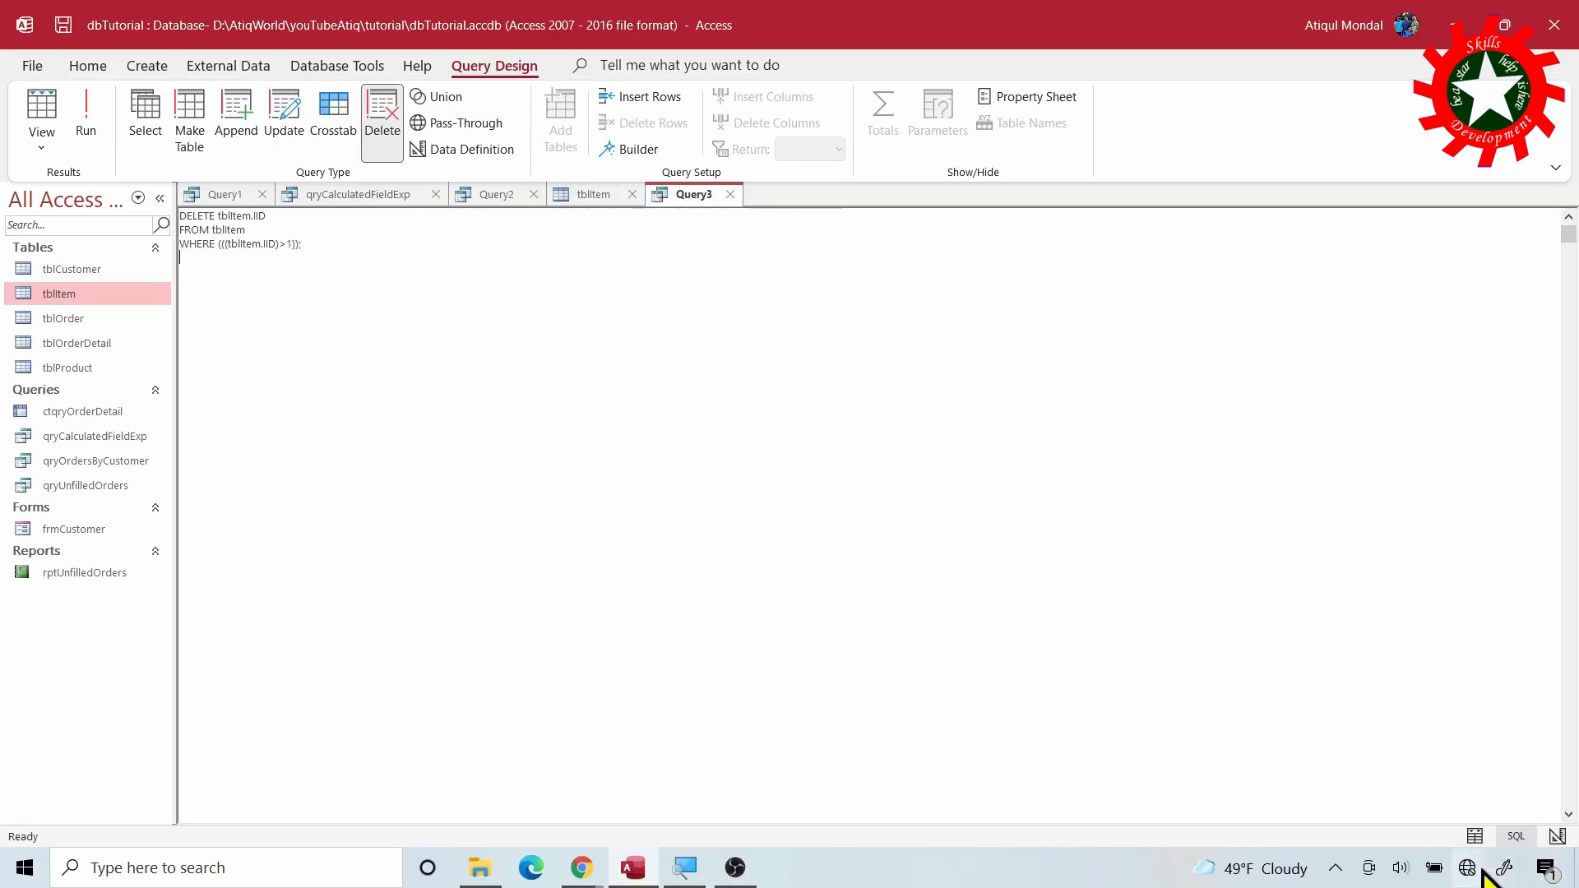
click(1554, 835)
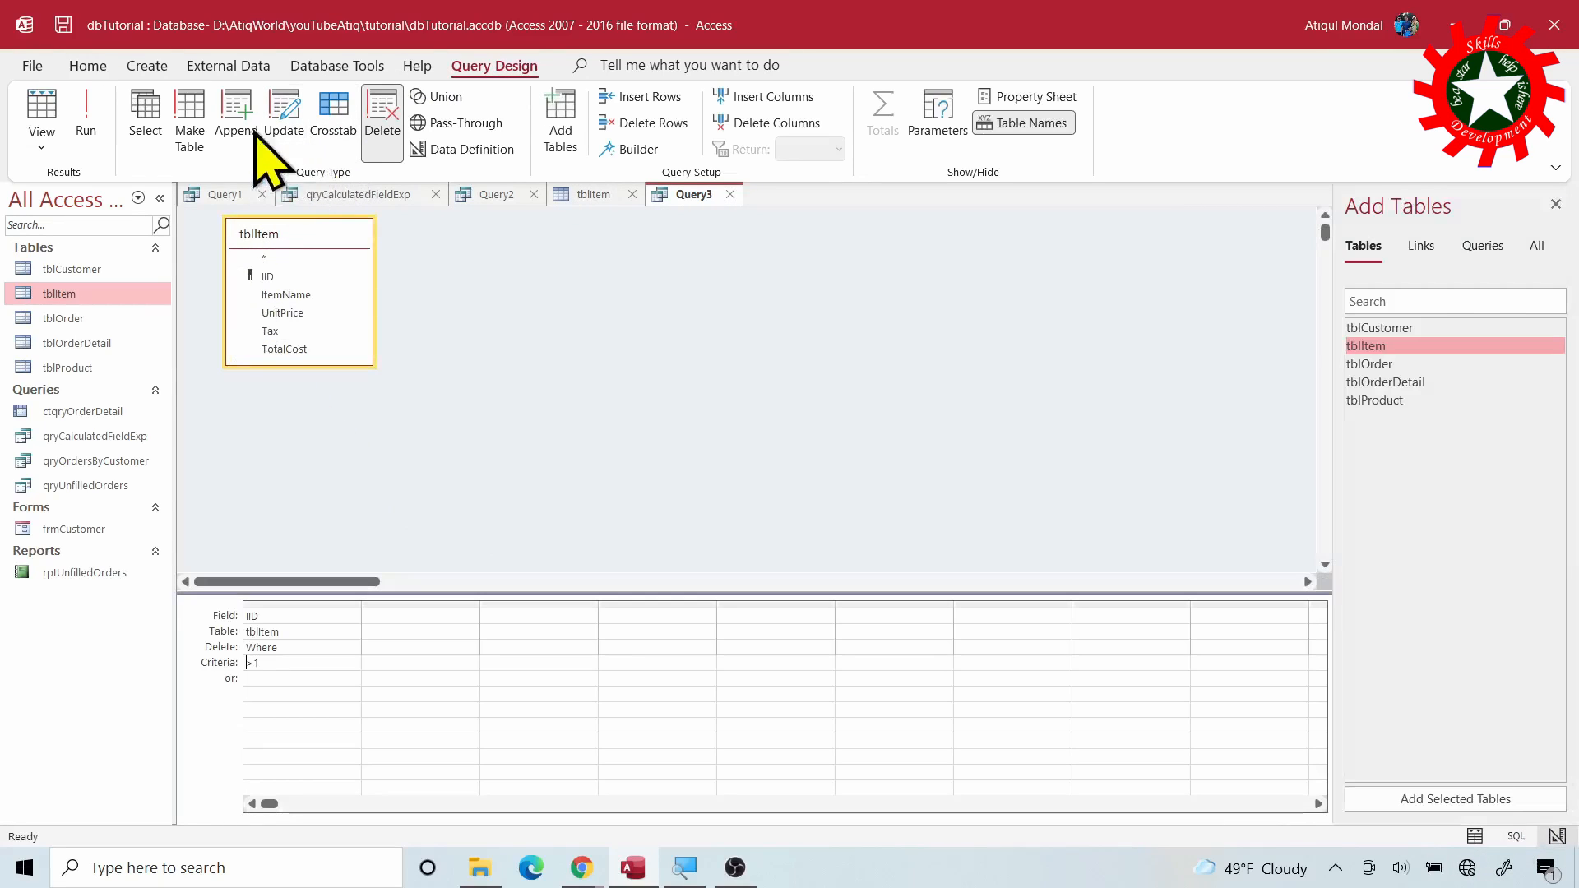
Run the delete query, accept the row deletion, and reopen tblItem to view the remaining records.
click(82, 123)
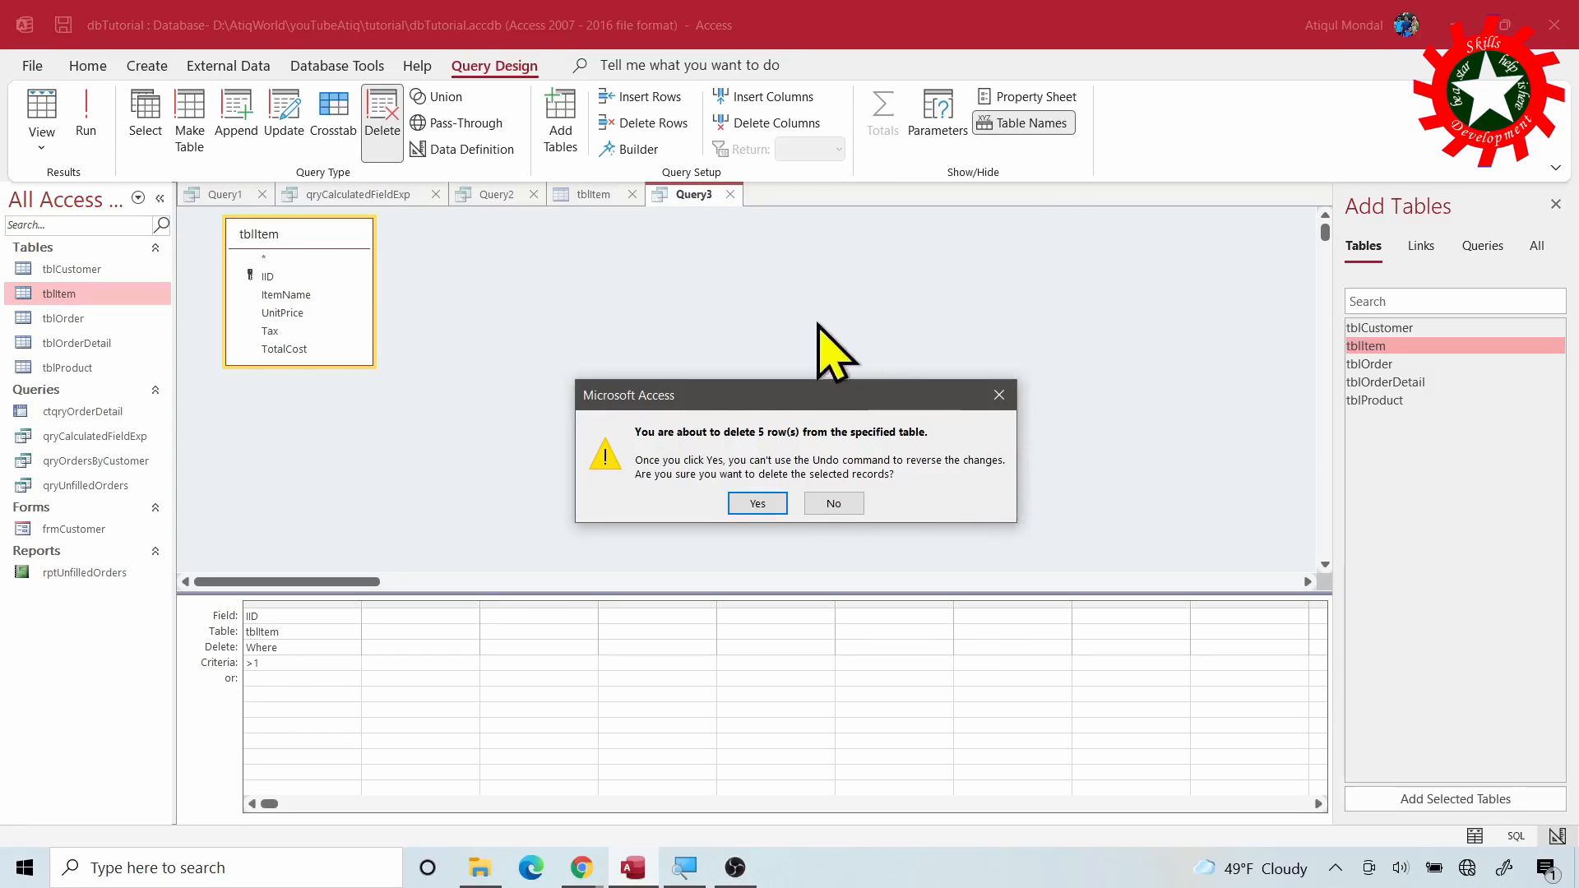
click(757, 503)
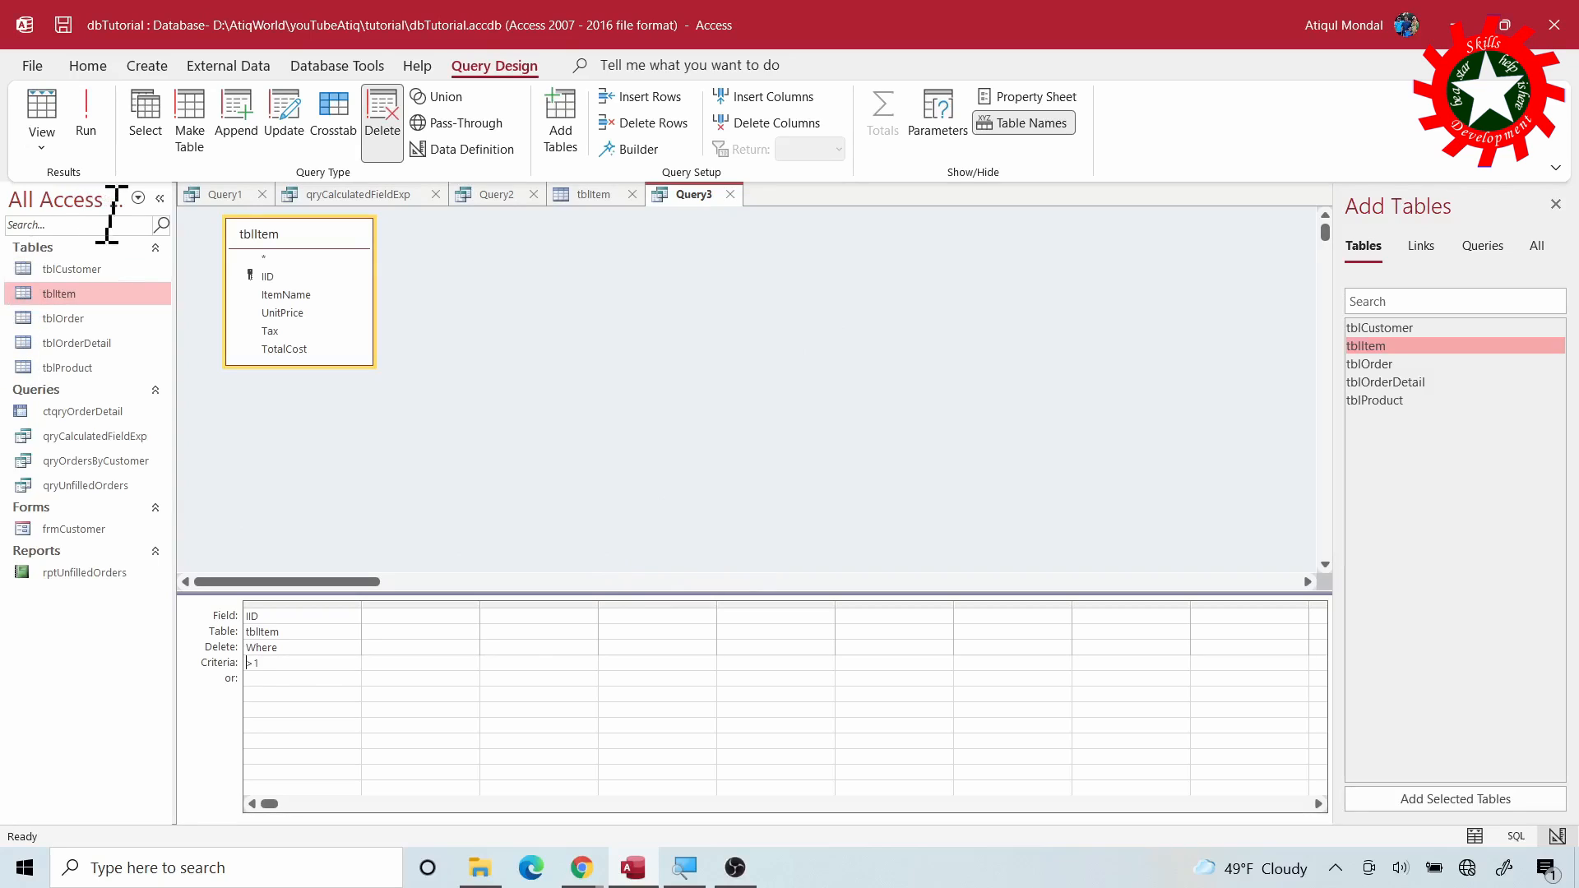
click(599, 195)
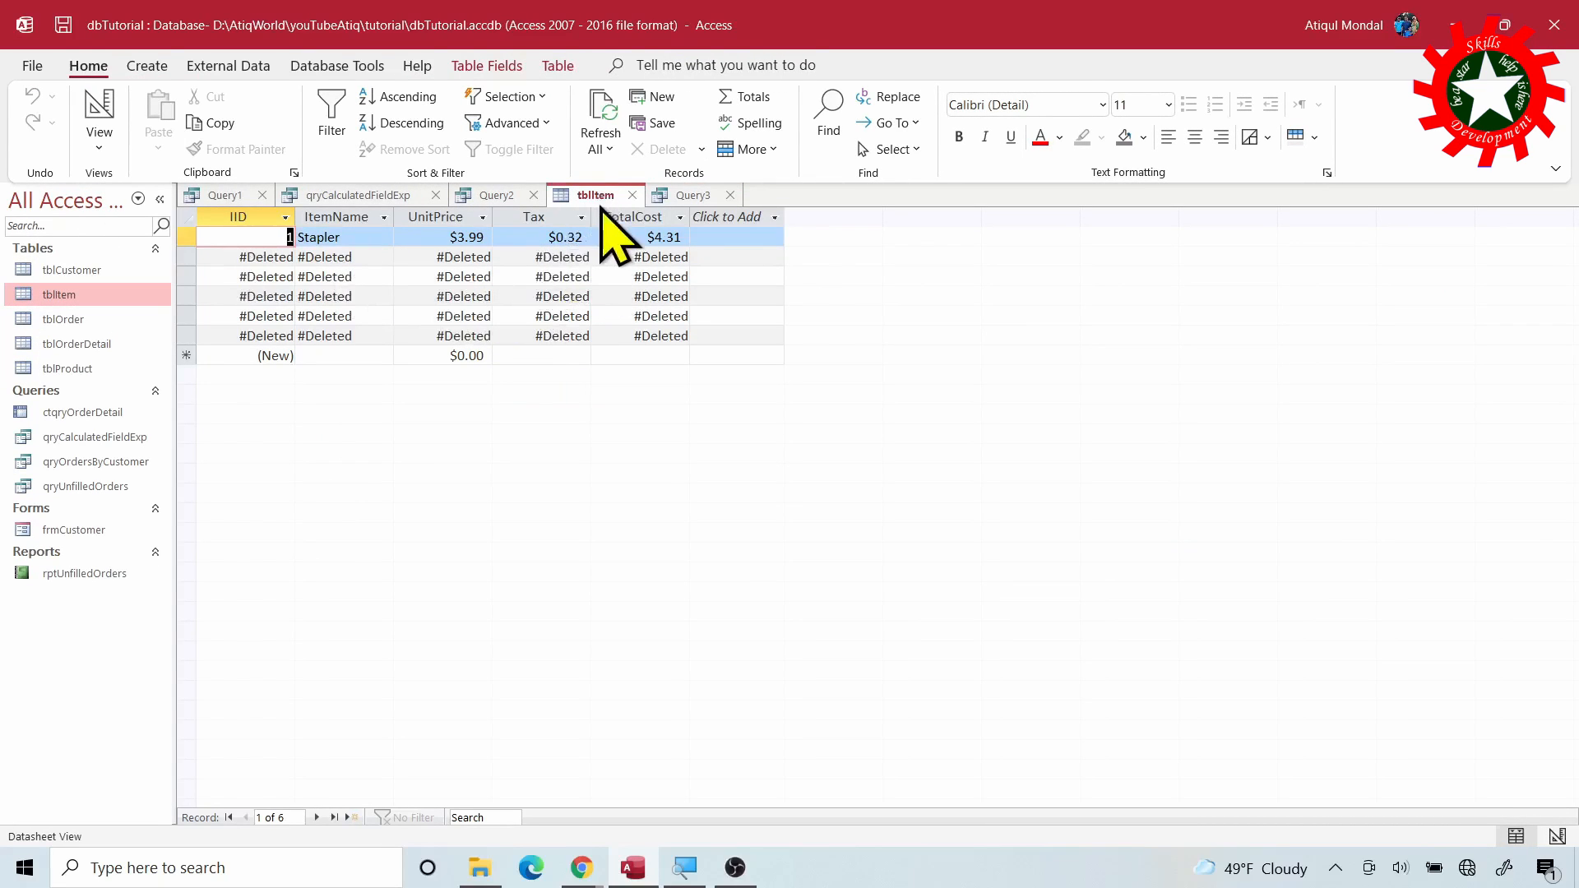
click(630, 196)
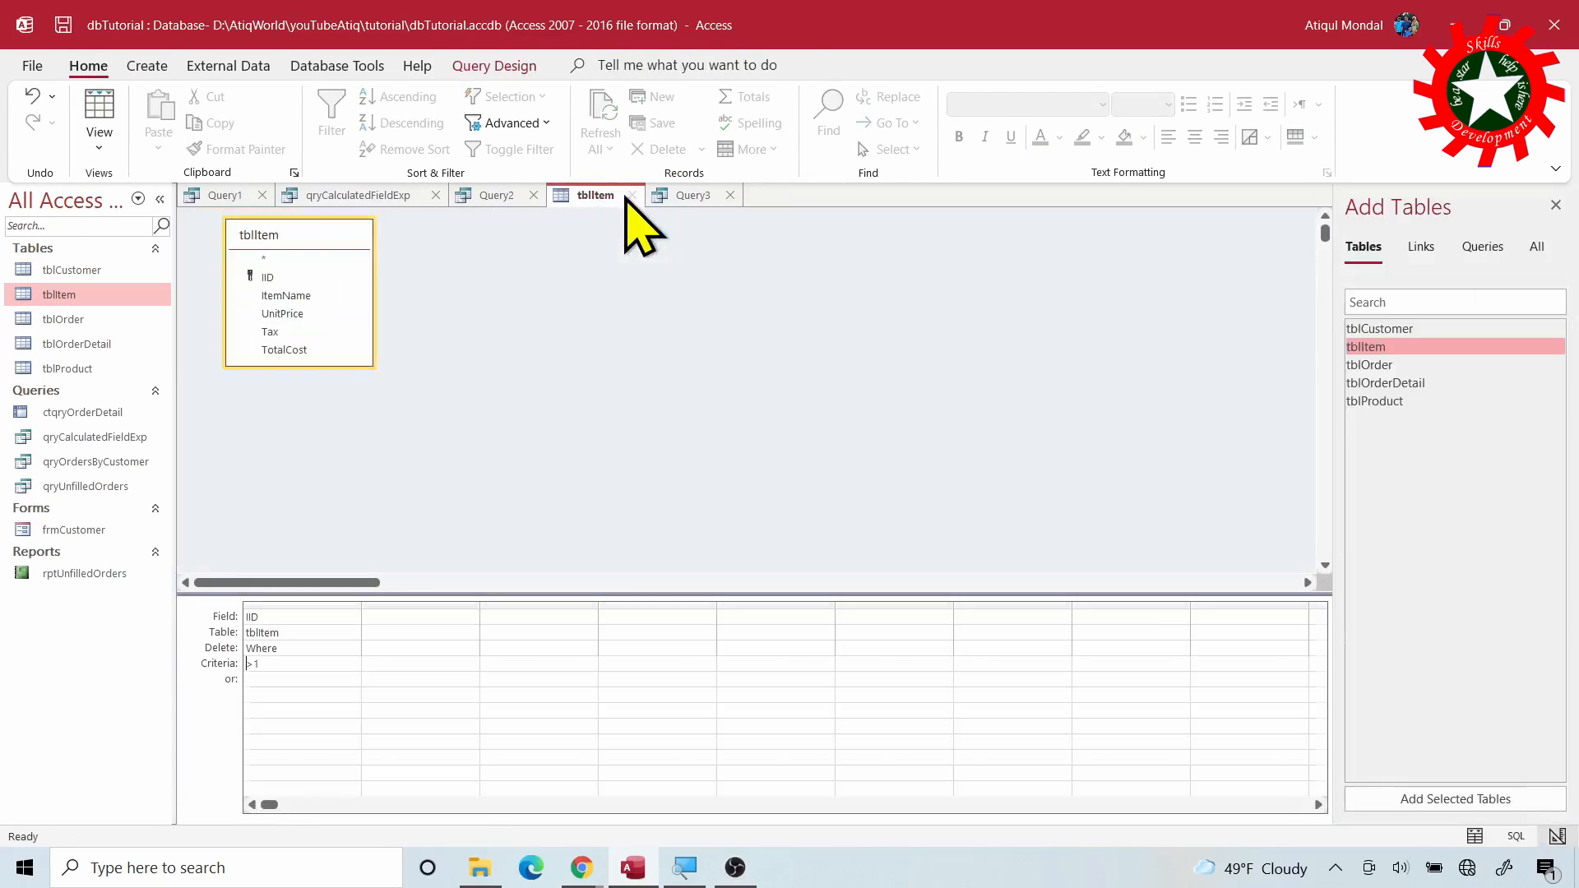
double_click(102, 301)
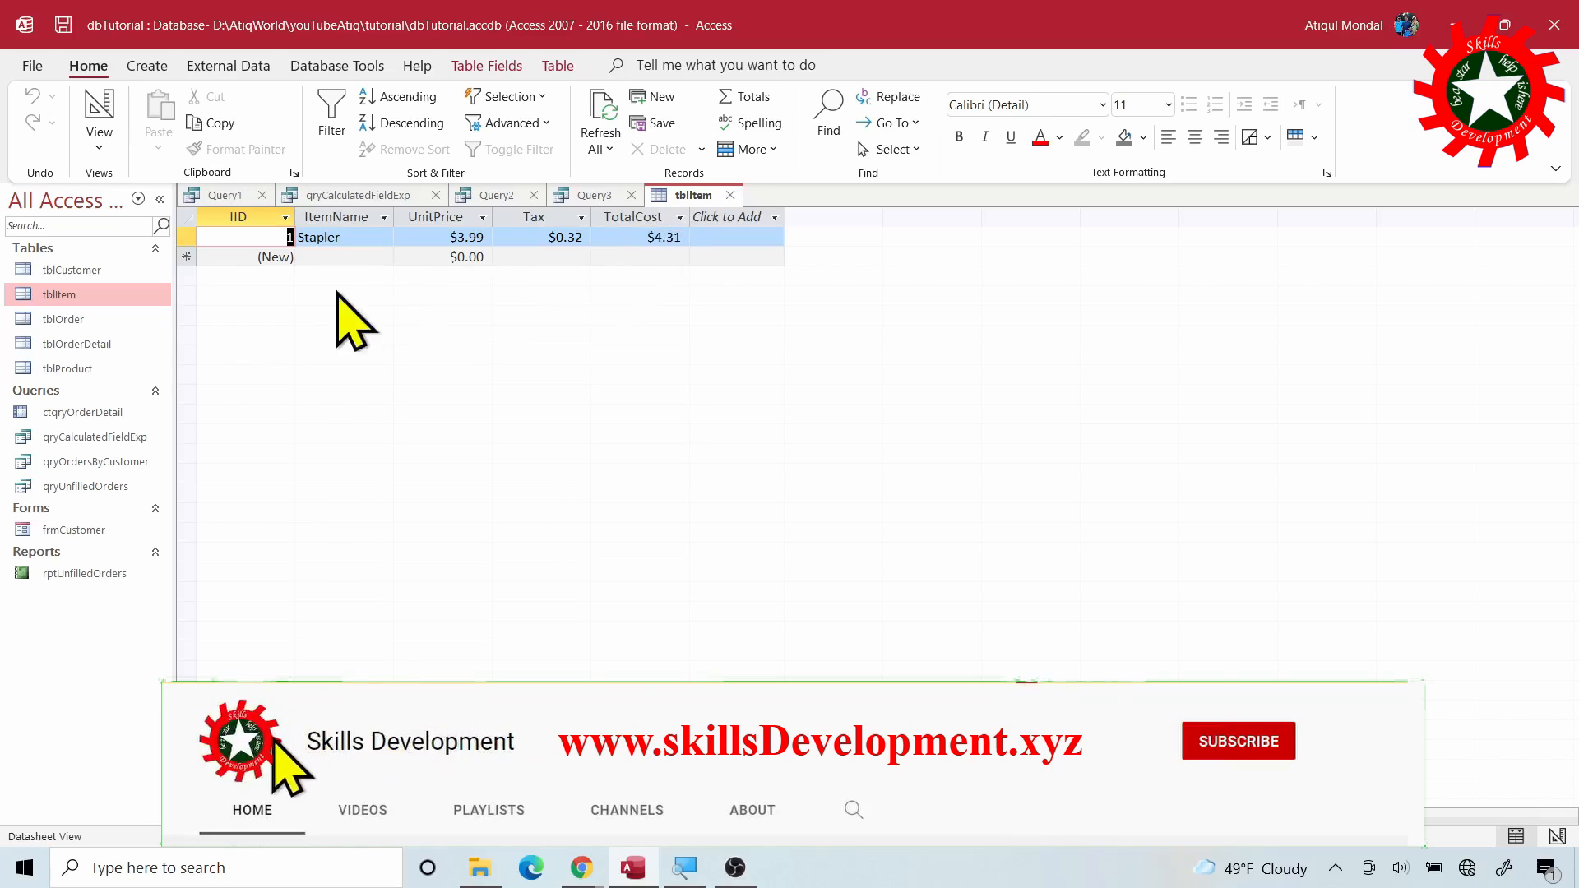
Create a new blank query in Design view.
click(146, 65)
click(341, 119)
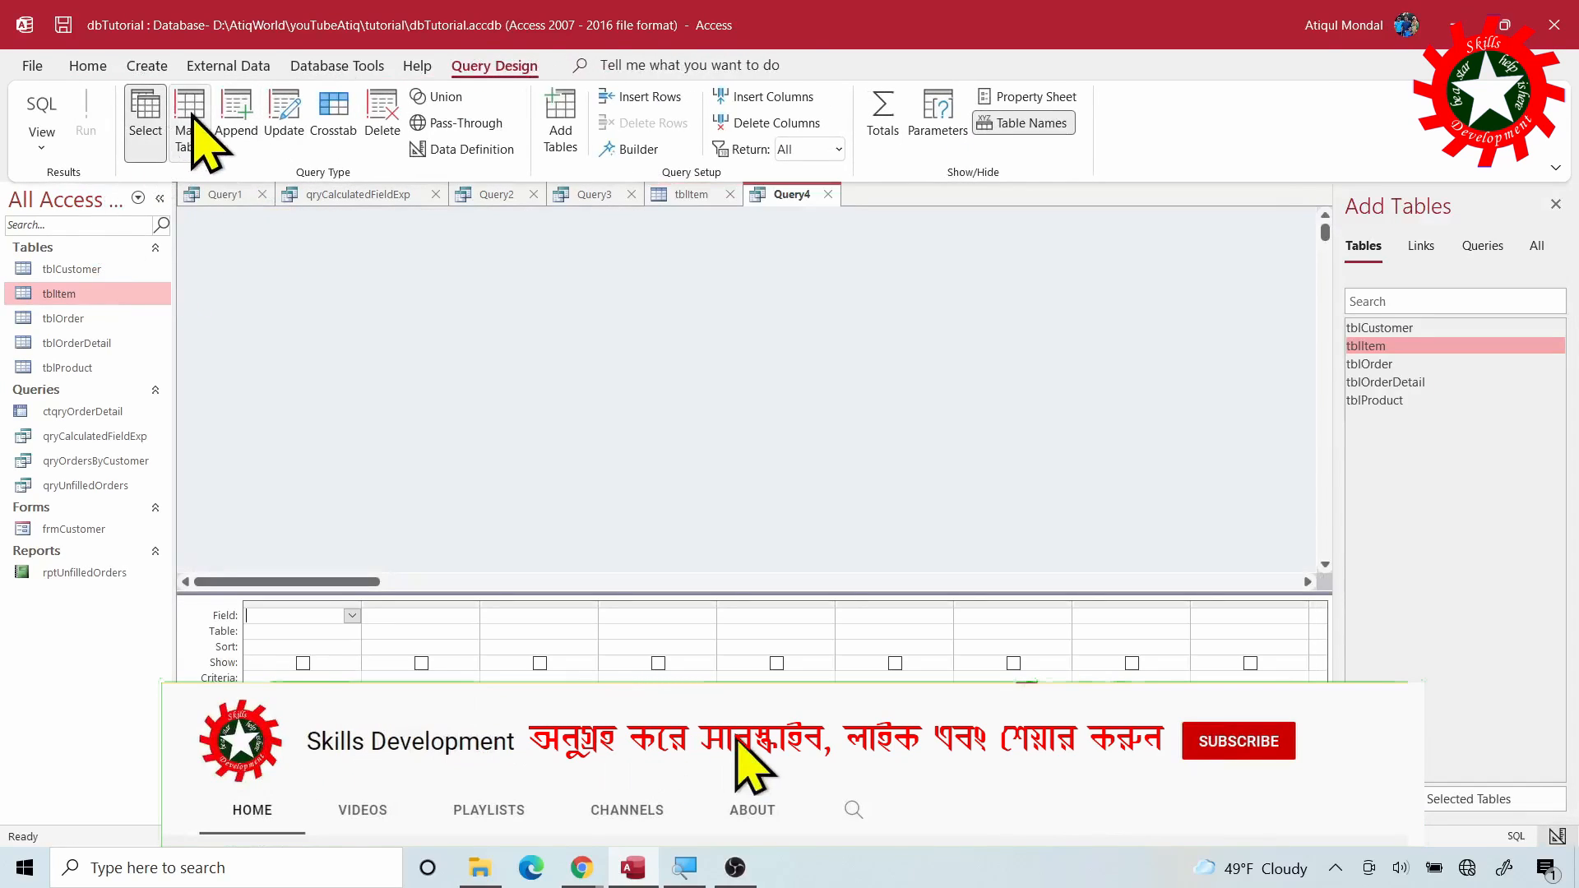